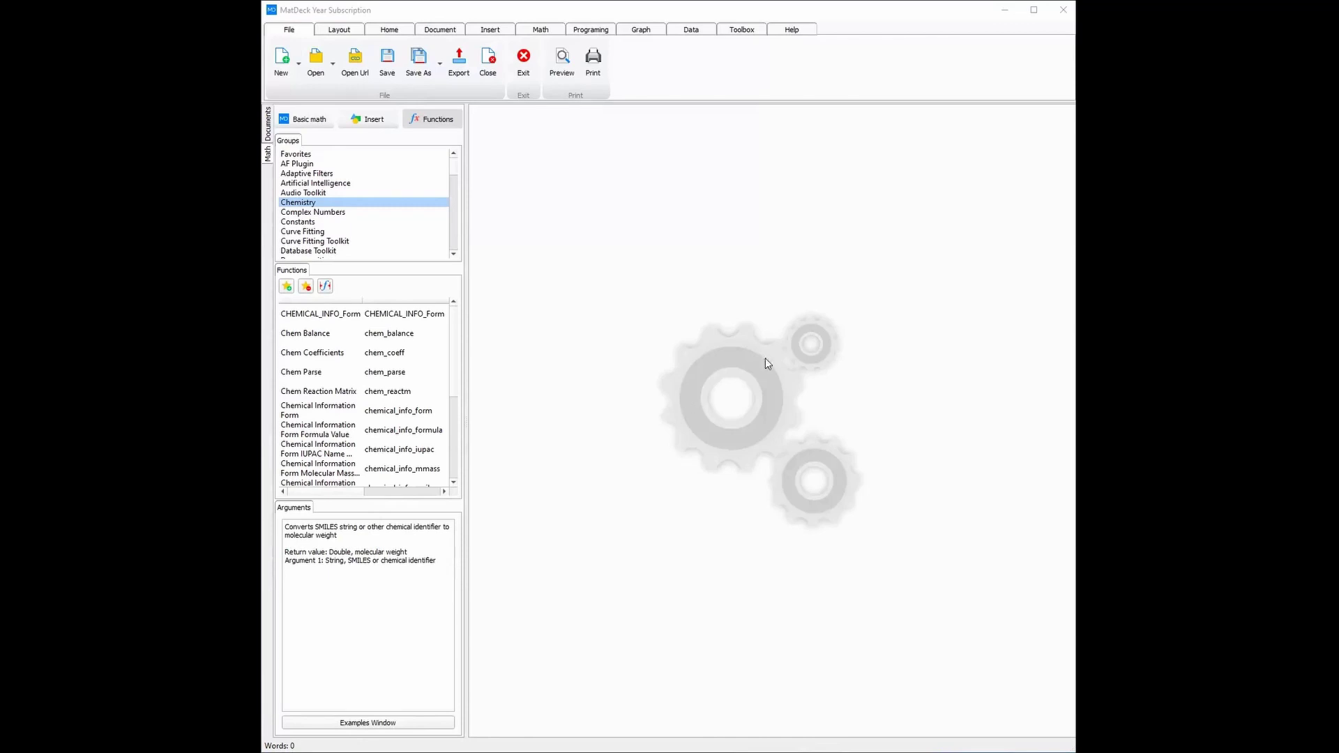
Step: Open 'Using MatDeck Free in Basic Chemistry.mdd' and give its first line the H1 style
click(323, 75)
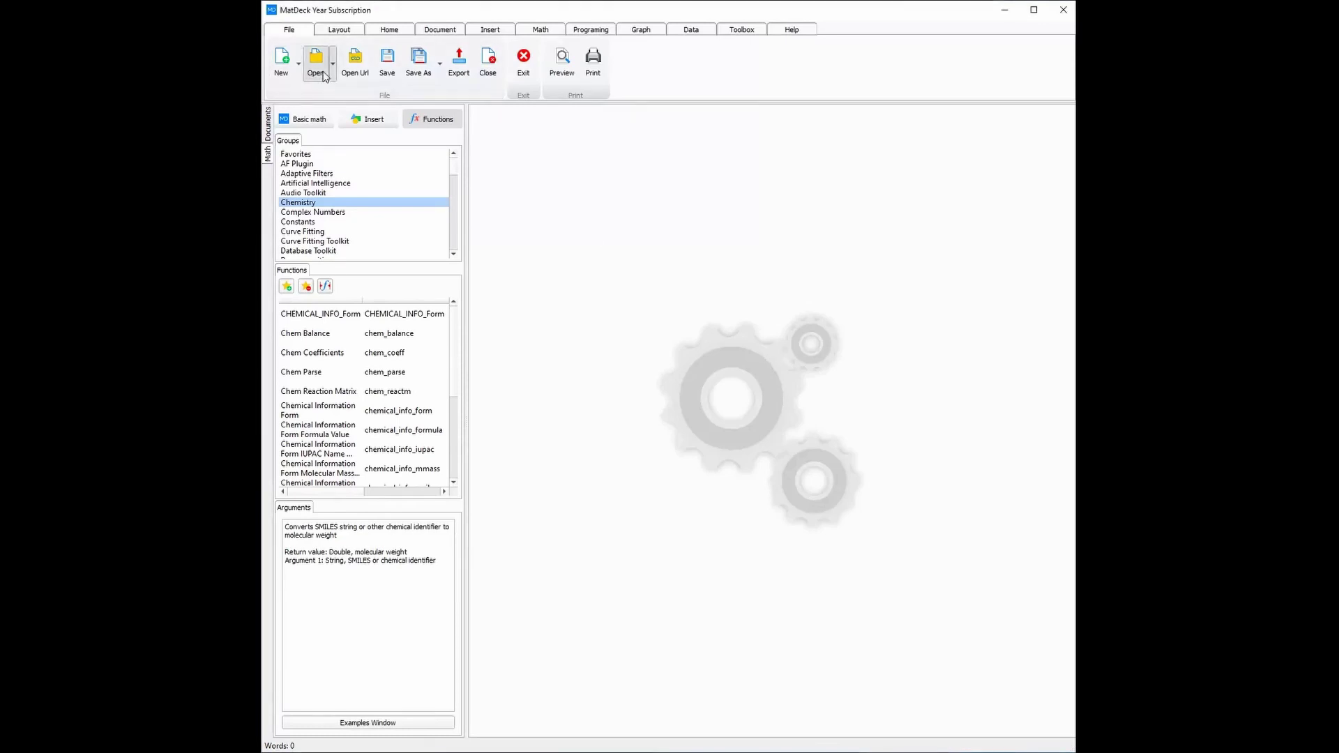
double_click(532, 111)
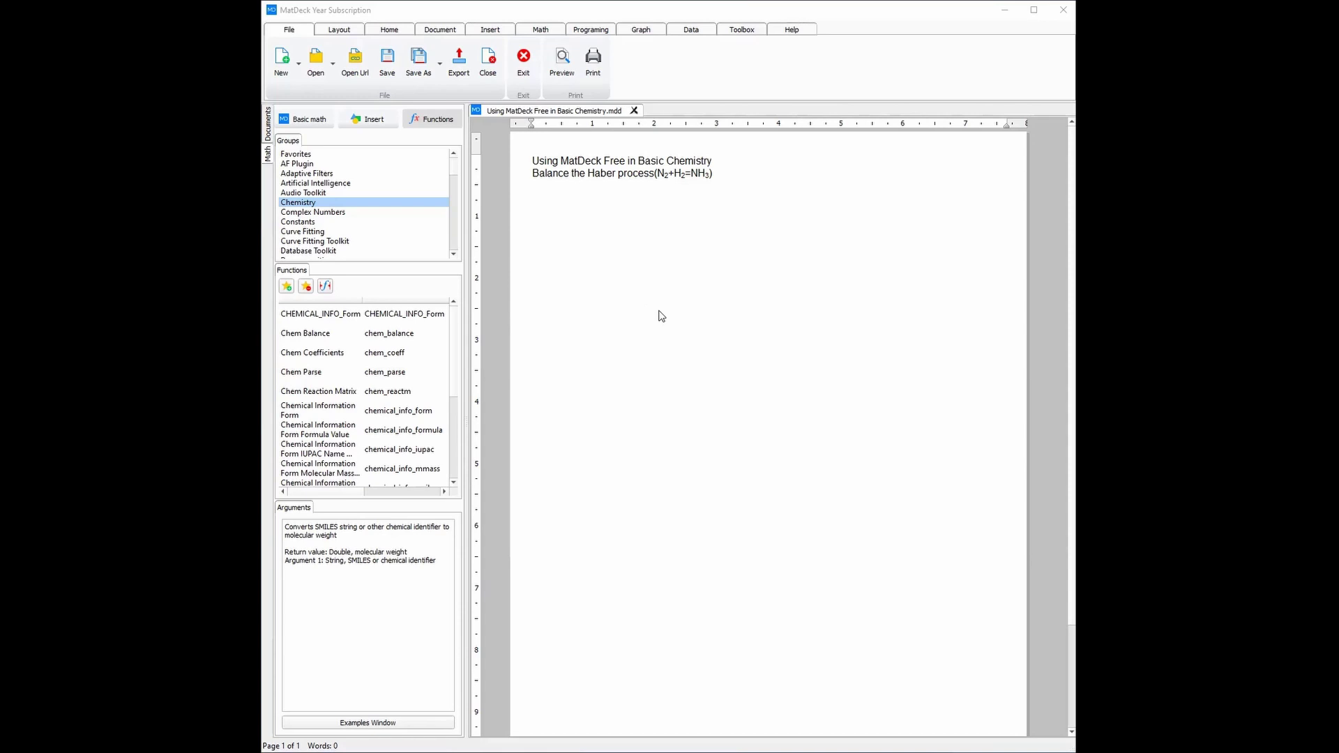
drag(720, 157, 530, 146)
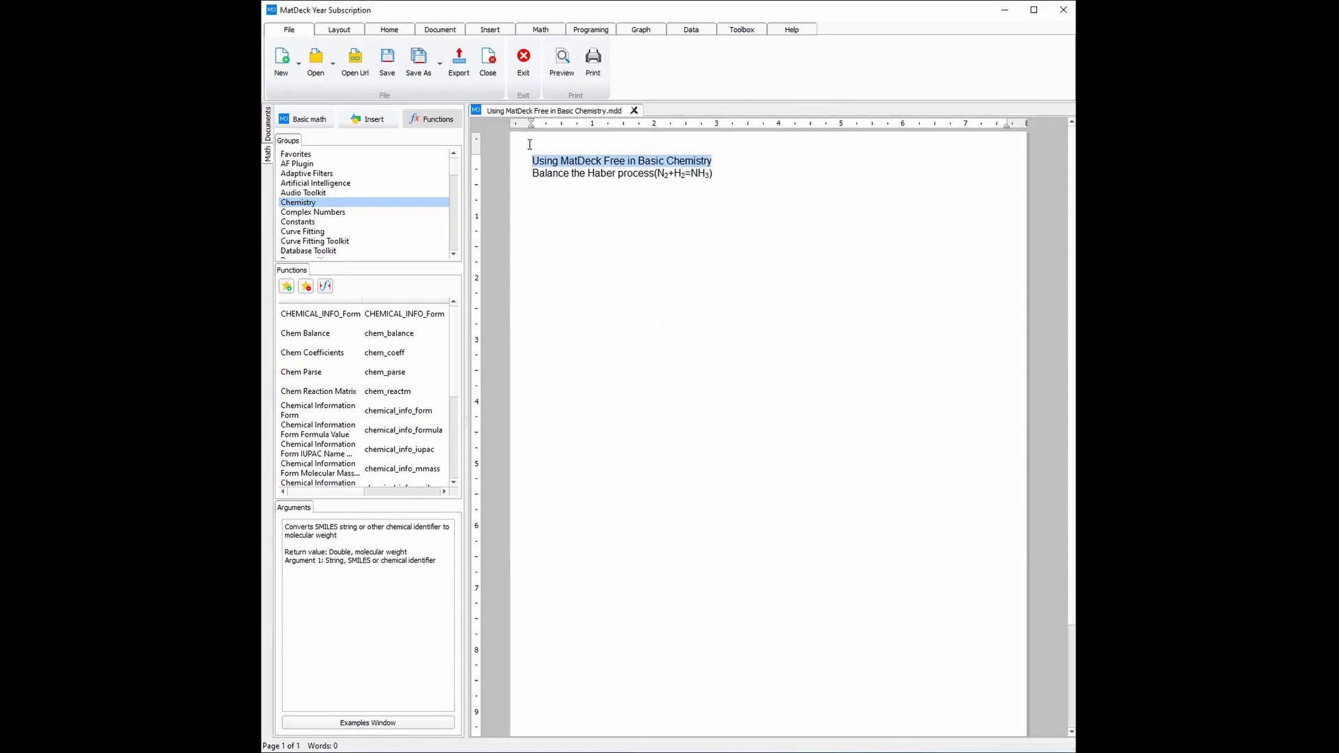
click(387, 33)
click(450, 54)
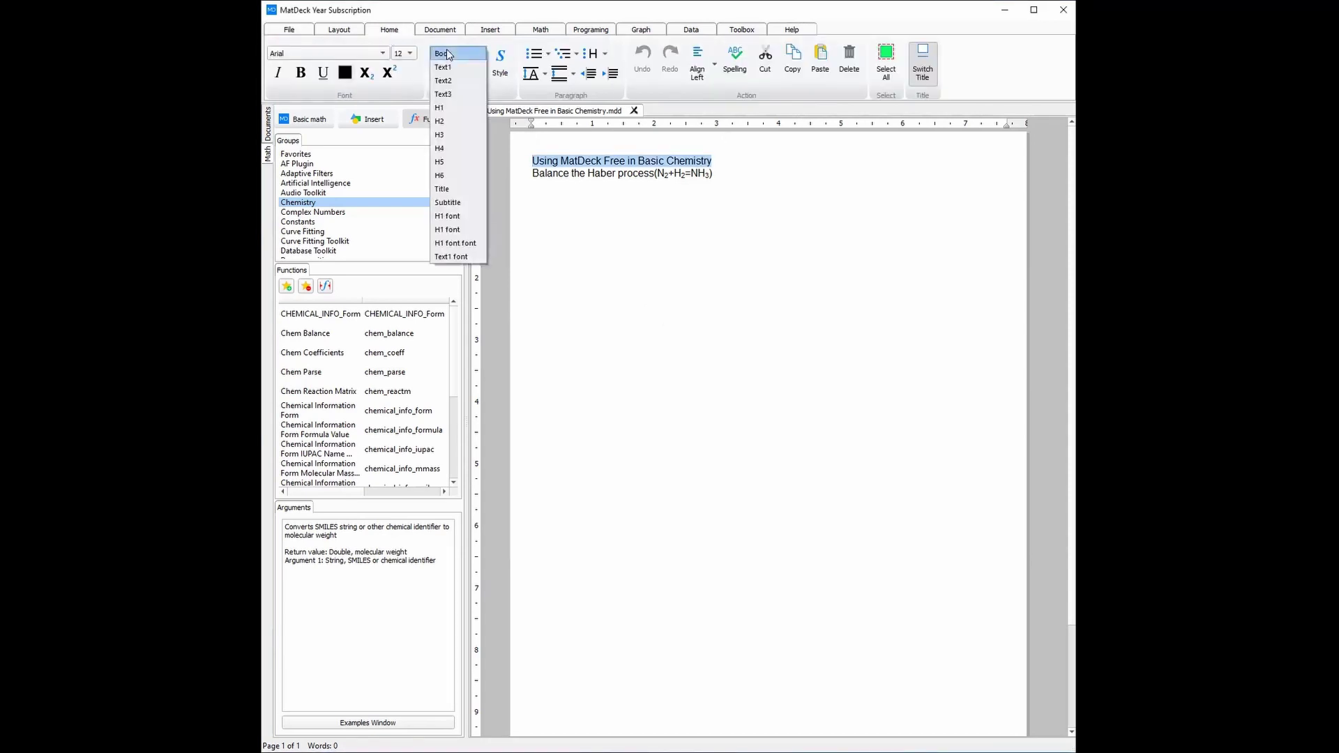
click(439, 107)
Step: Make the H1 title italic and not bold, then choose Canvas from the Insert tab
drag(985, 170, 568, 157)
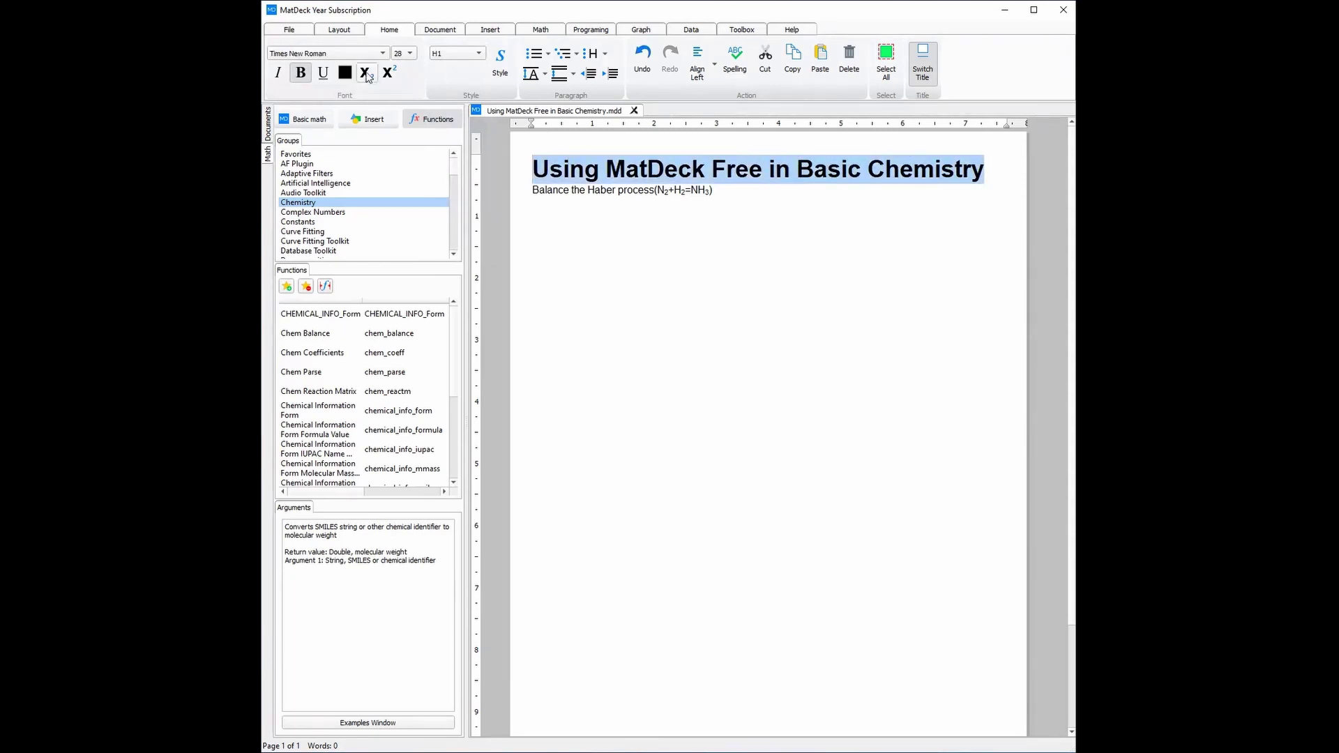
click(277, 73)
click(302, 74)
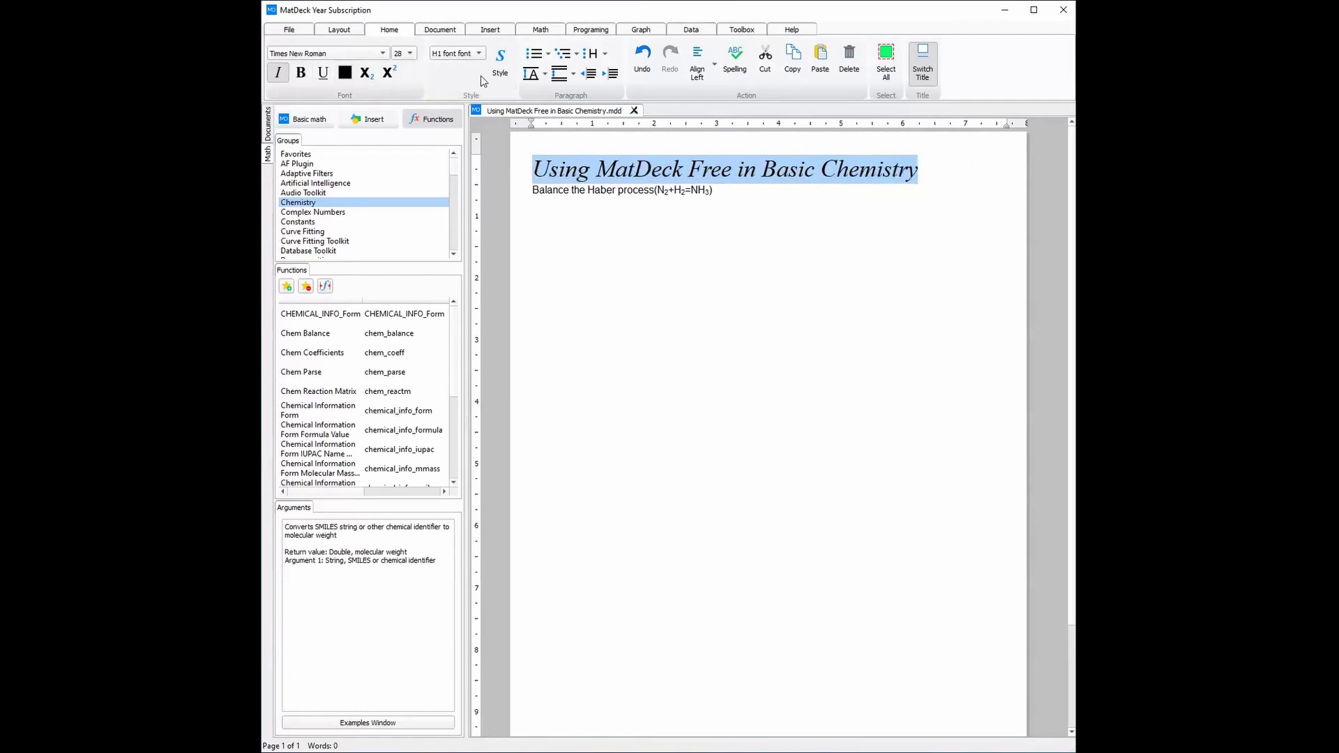
click(490, 30)
click(285, 56)
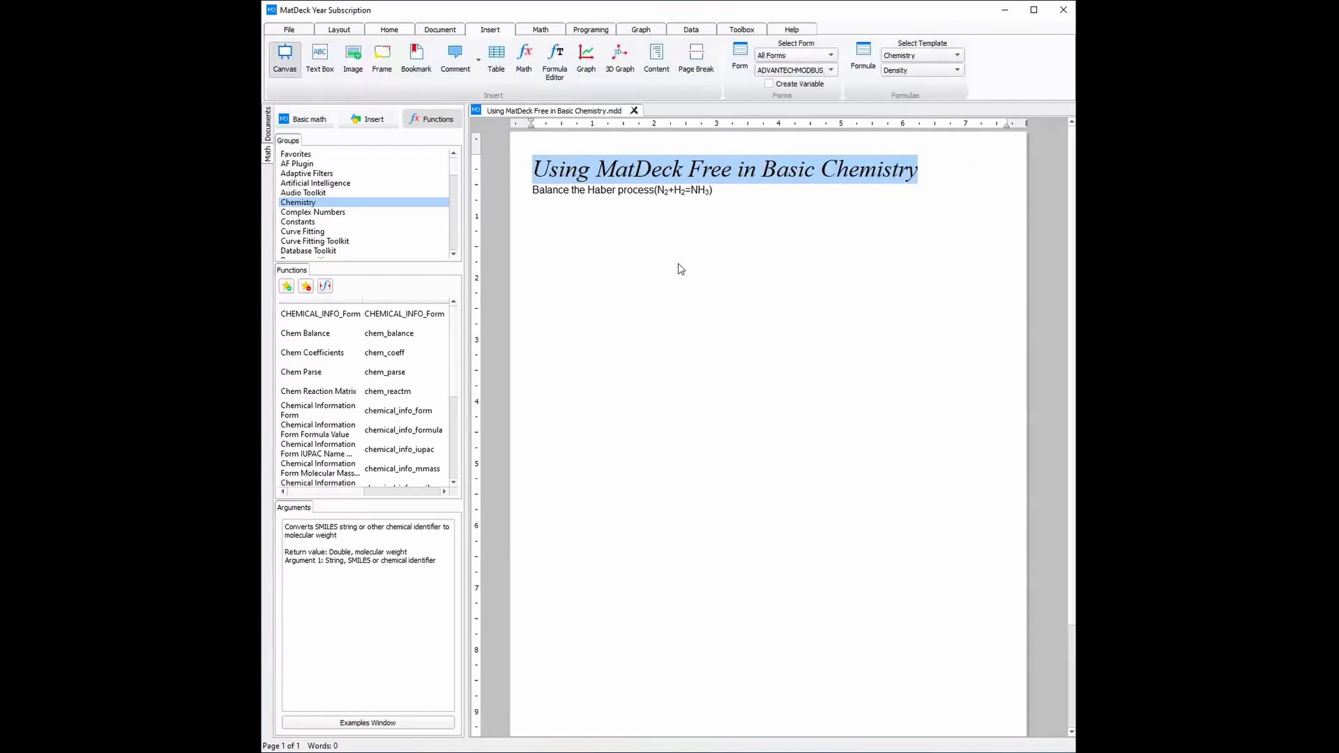
Step: Place a taller canvas below the Haber process line and write N2 + H2 = NH3 in it
click(677, 269)
click(537, 253)
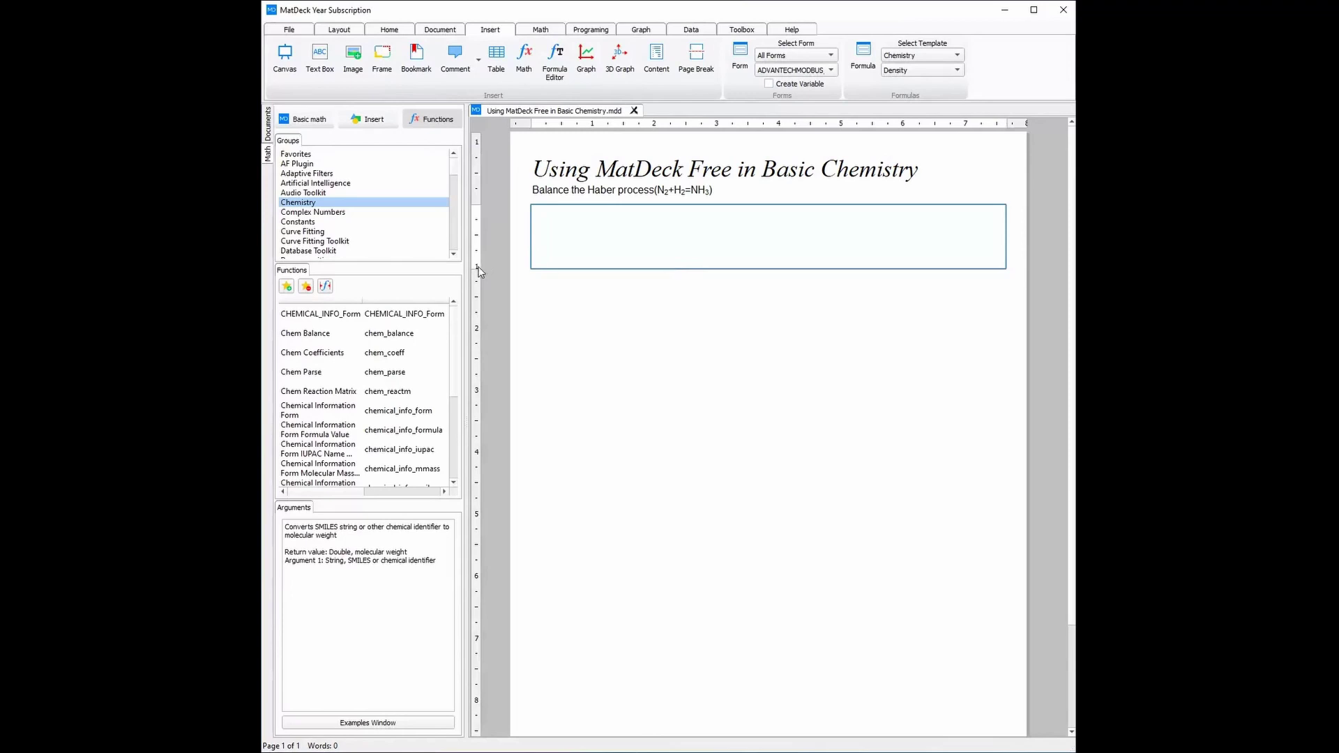
drag(477, 274, 480, 316)
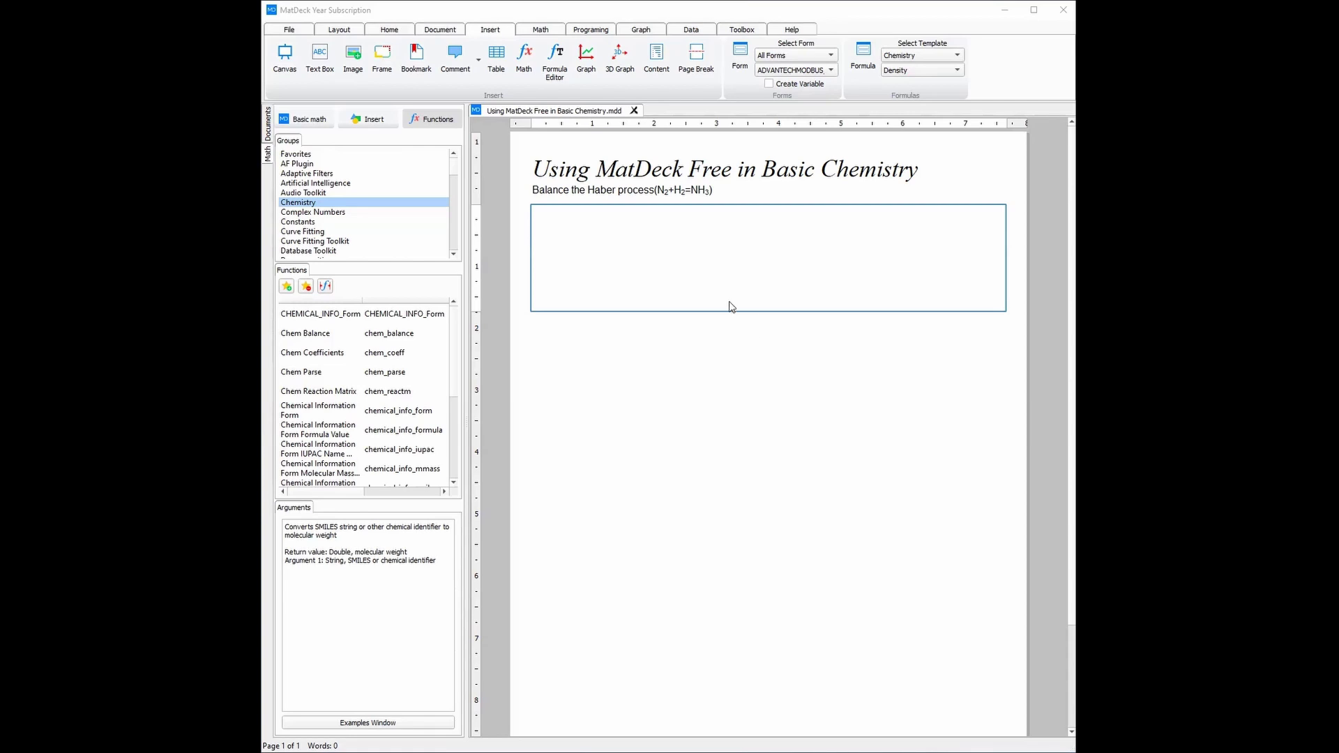
click(687, 219)
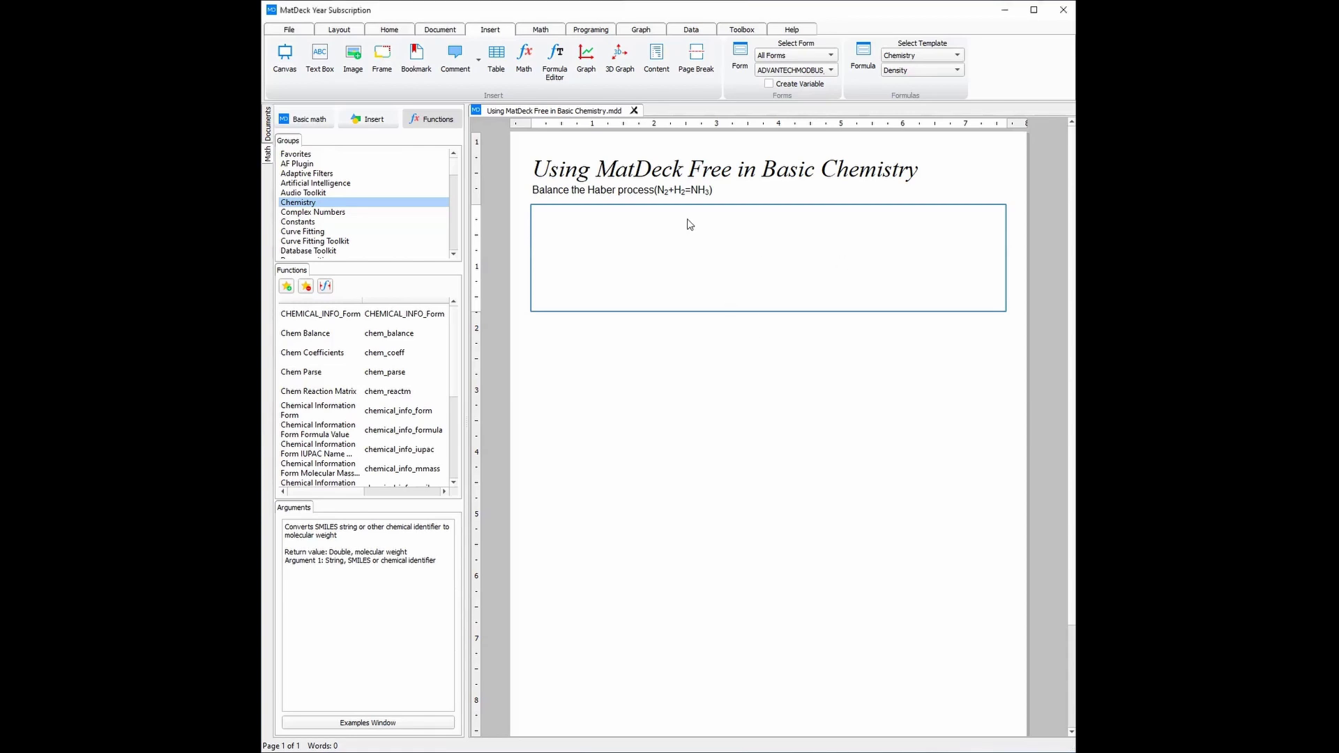
text(N2 )
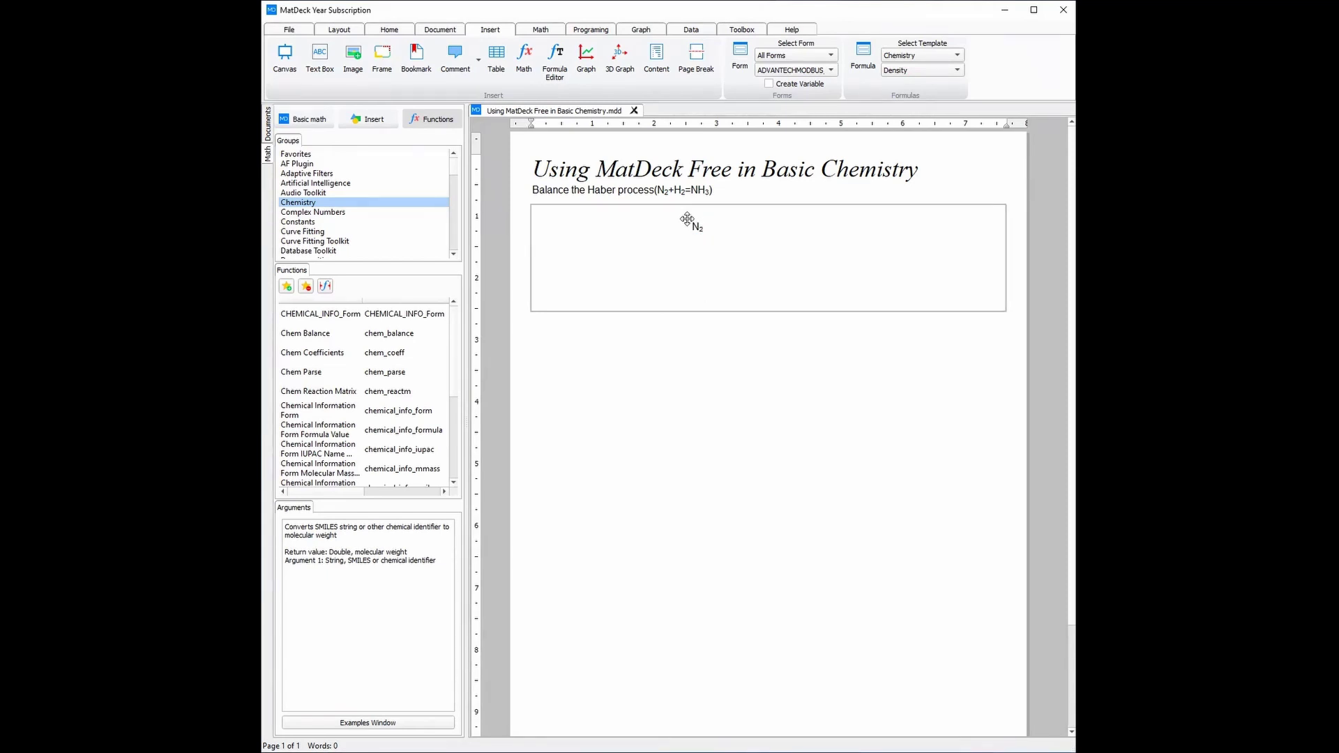
text(+ H2 = NH3)
Step: Add the balanced N₂ + 3 H₂ = 2 NH₃ and change its sign to the equilibrium arrow ⇌
text(N2+3 H2)
key(Escape)
text(=2NH3)
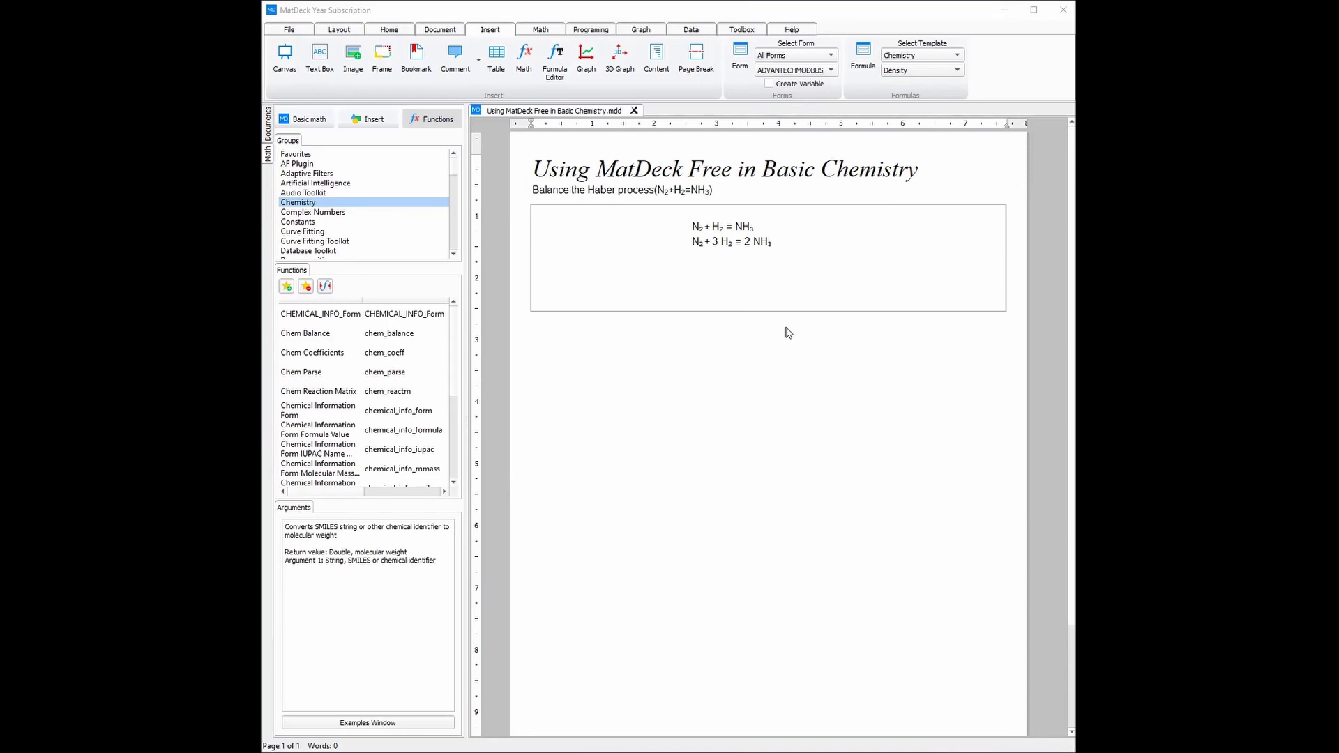
click(741, 250)
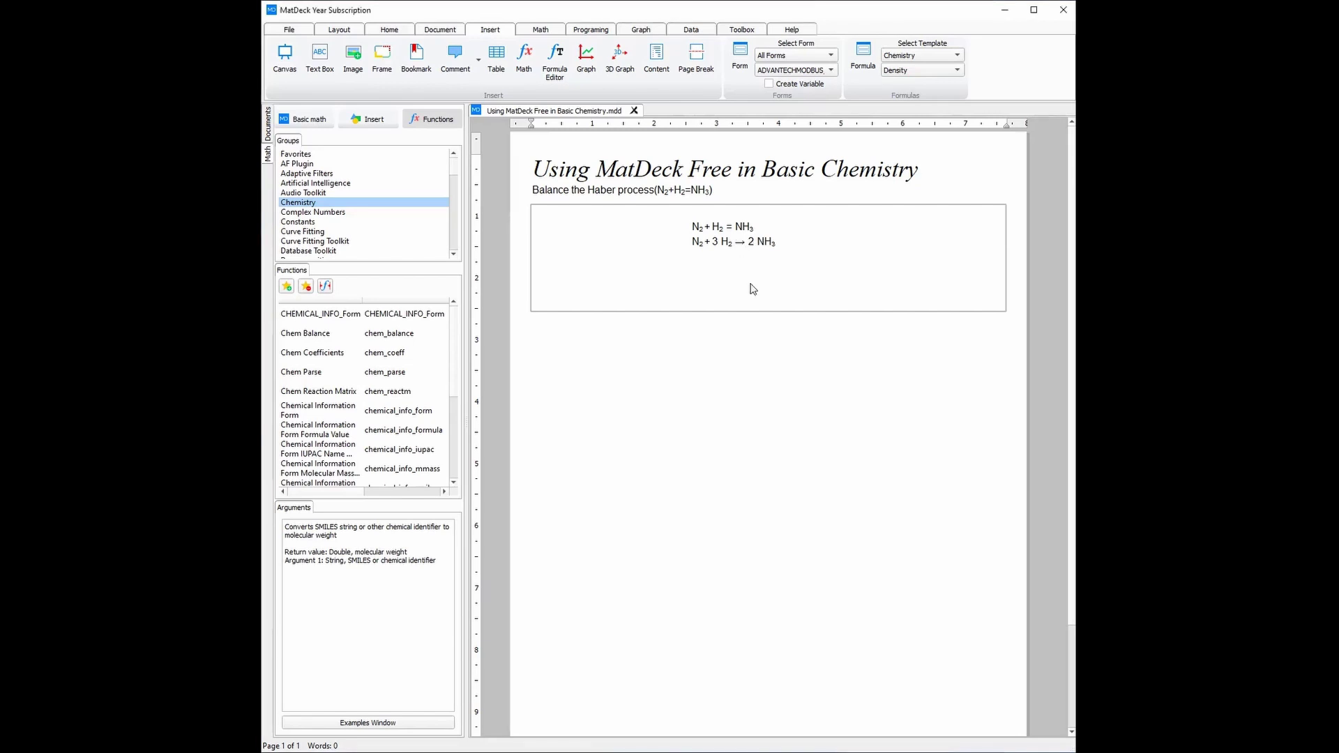
click(742, 243)
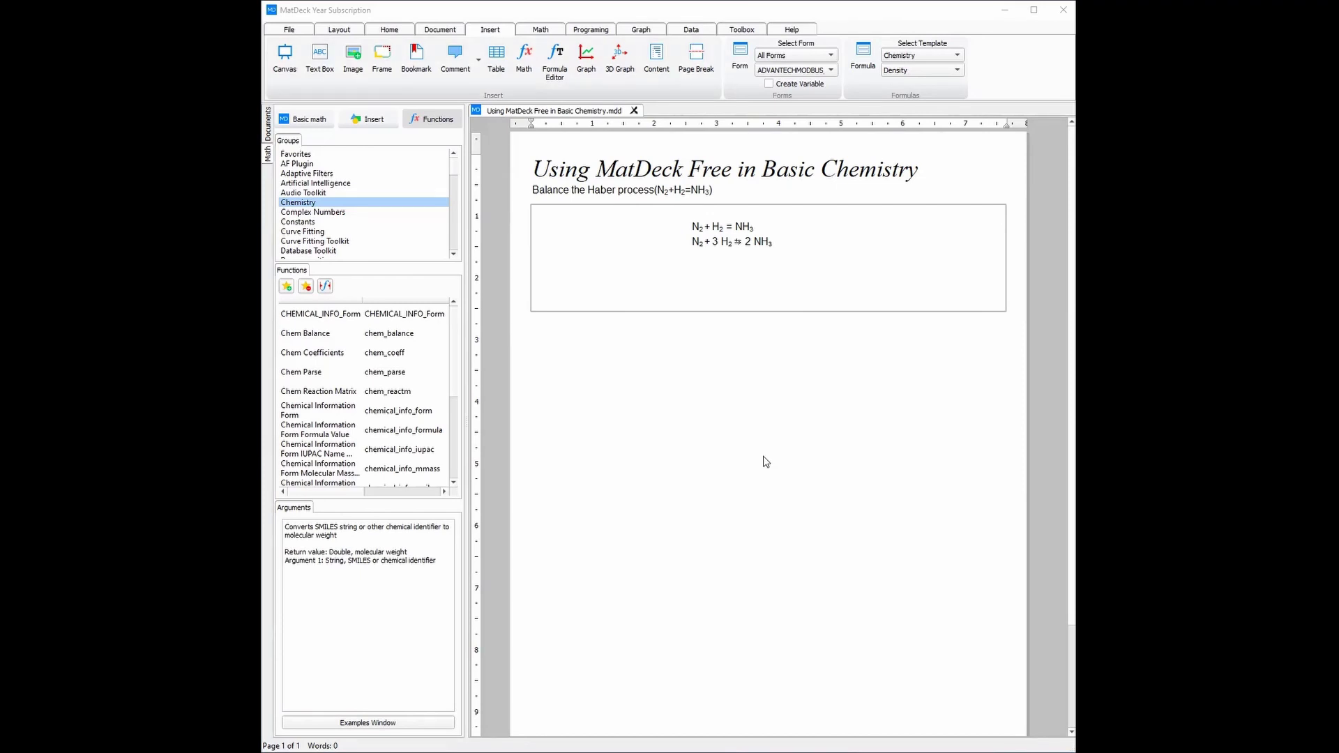
Step: Copy the first Haber equation and paste a third copy into the canvas
click(759, 226)
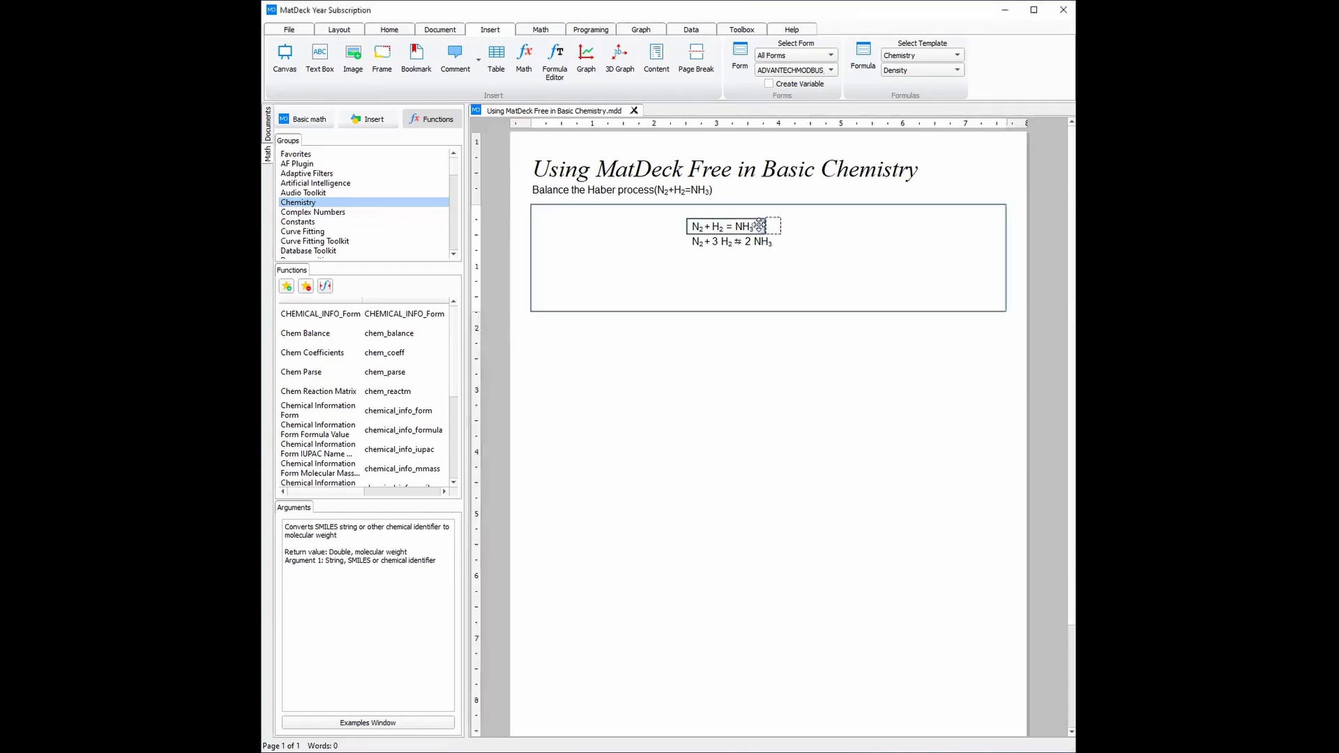
right_click(759, 226)
click(720, 266)
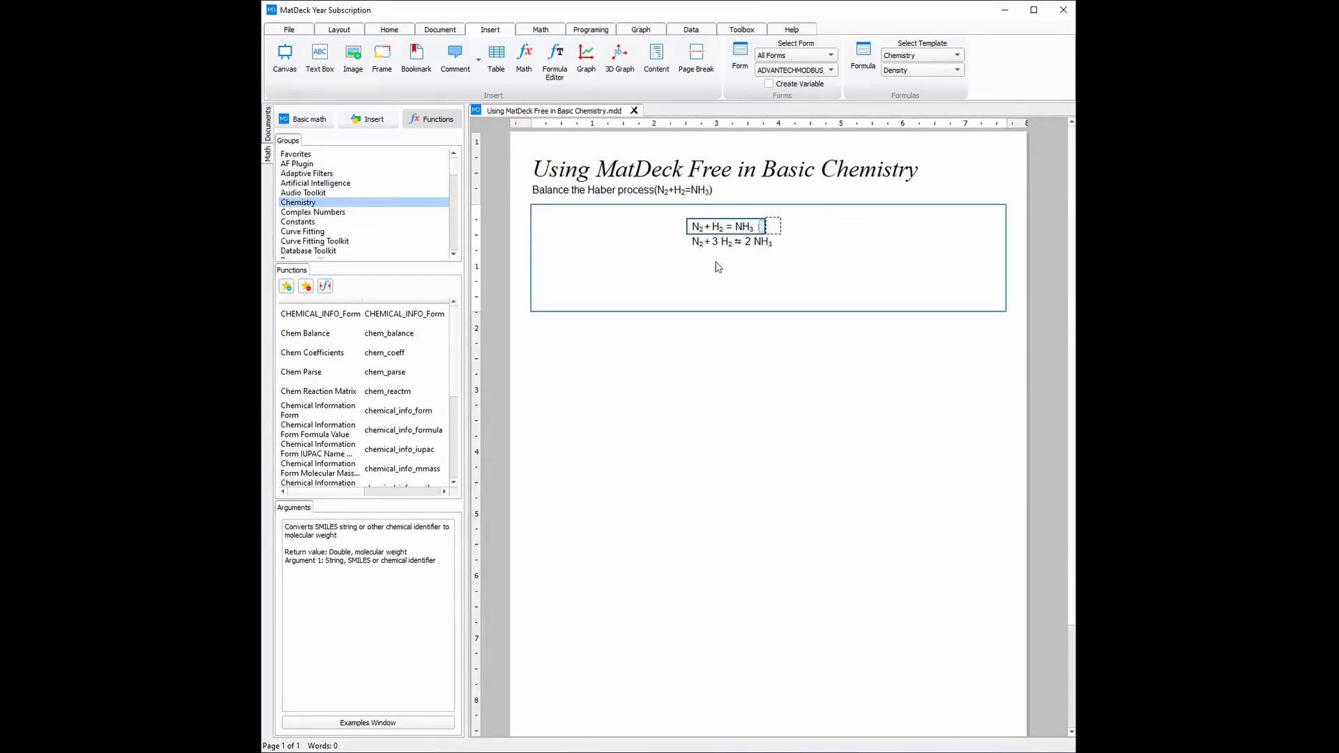
right_click(690, 260)
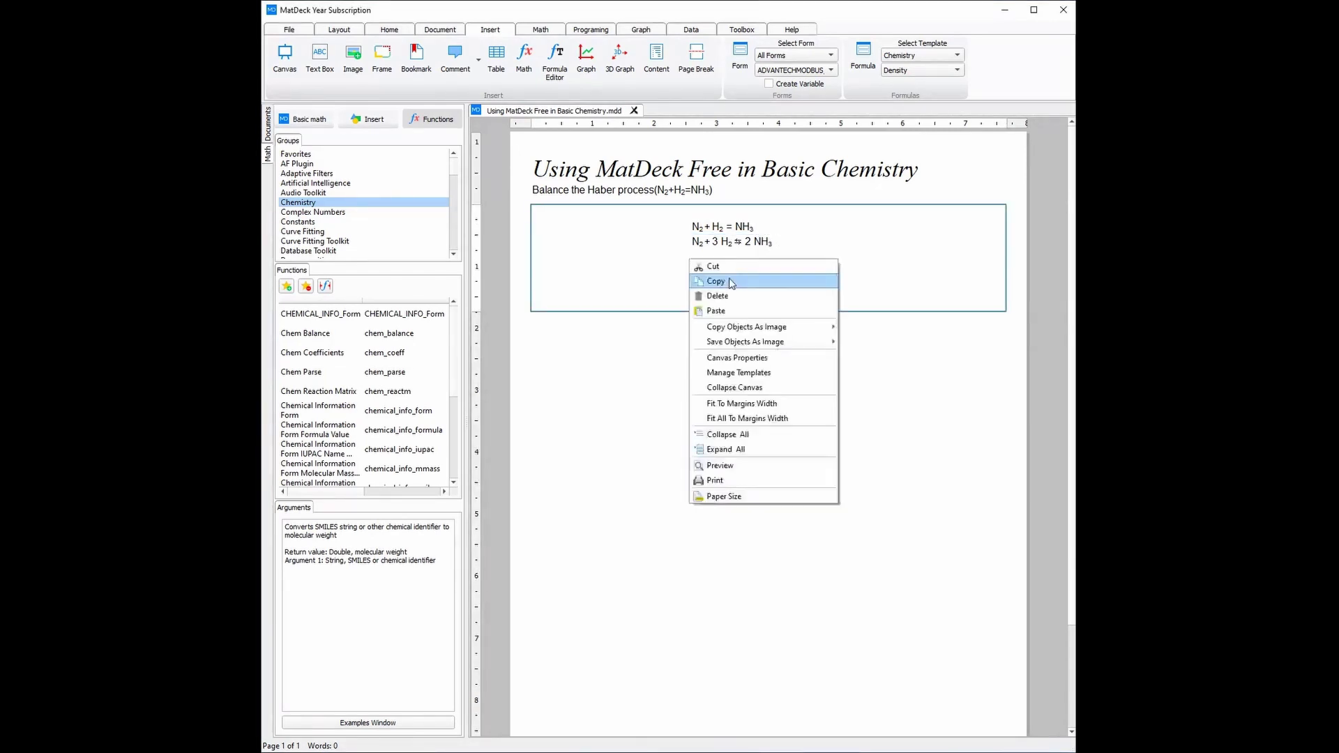
click(716, 311)
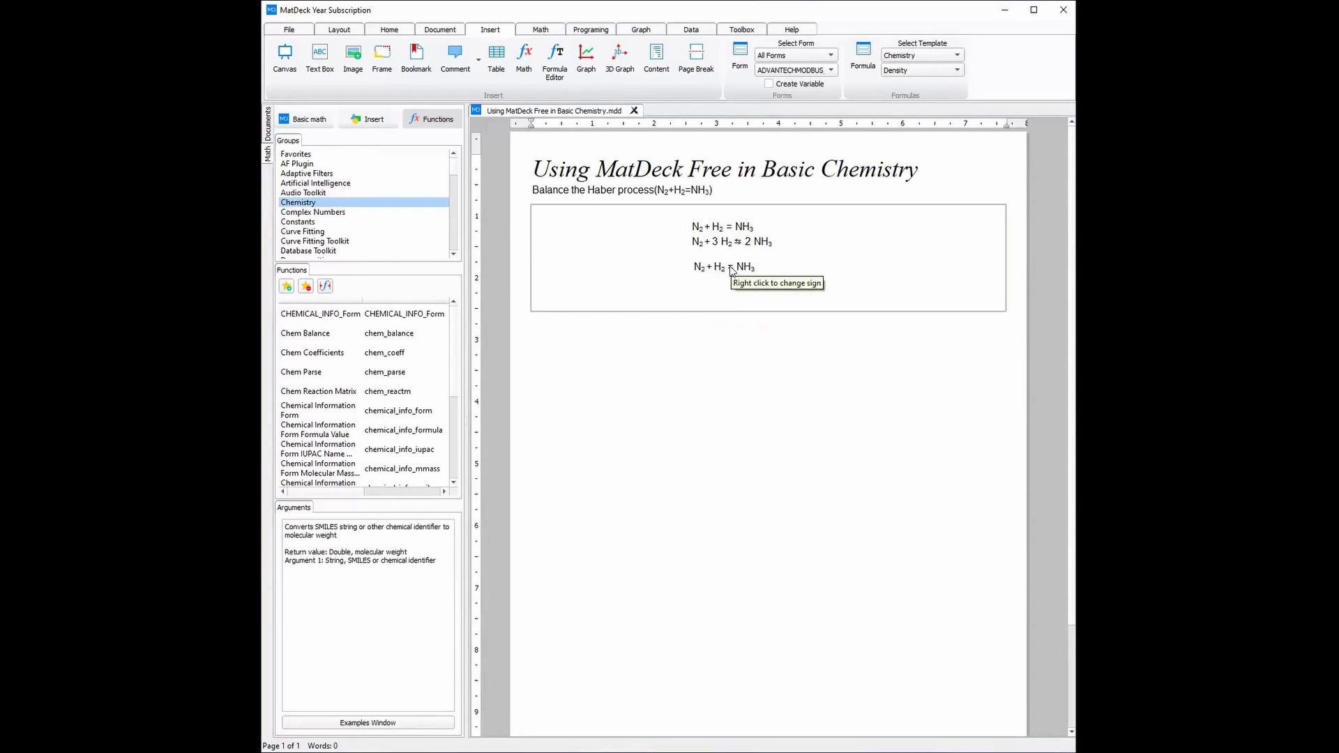
Step: Balance the pasted copy to N₂ + 3 H₂ → 2 NH₃ and switch its arrow to equilibrium
right_click(731, 269)
click(784, 267)
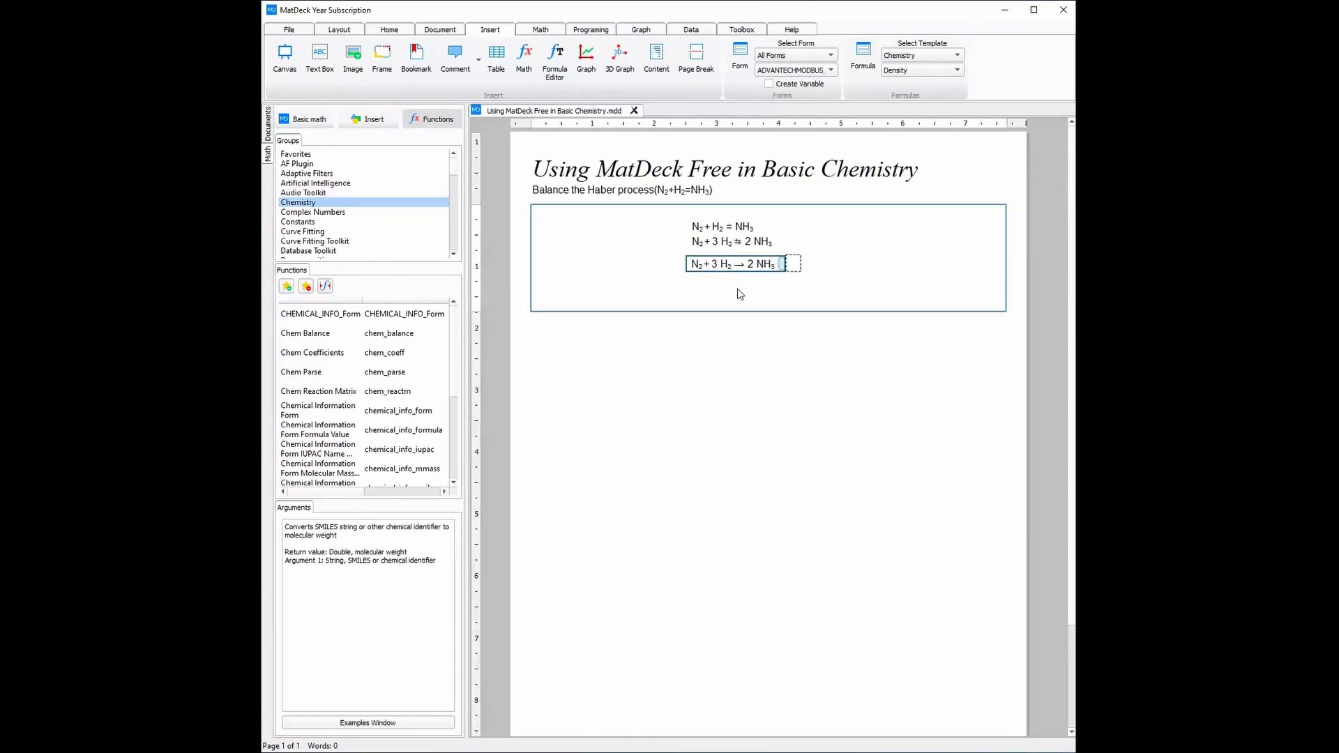
click(732, 297)
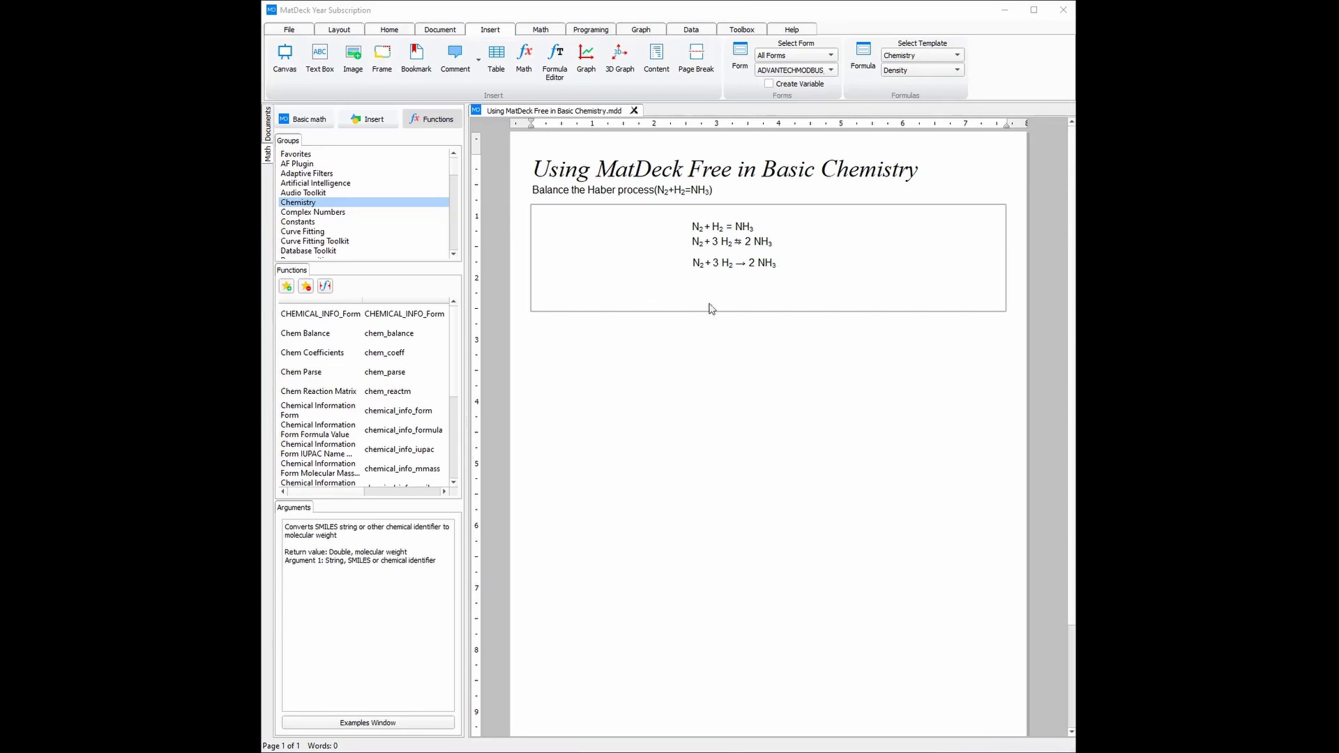
click(742, 264)
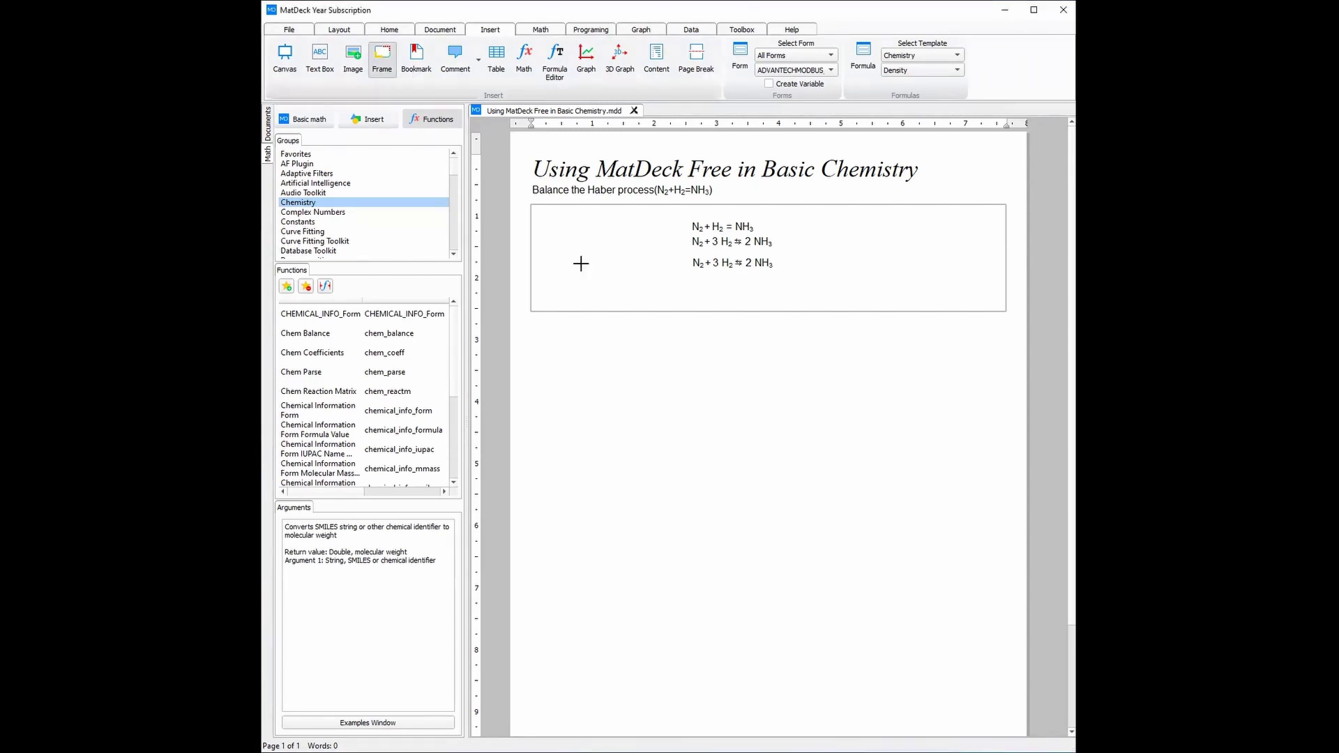
Step: Draw a frame around the equations and add a bold text box with the ammonia-for-fertilizer note
drag(584, 246, 706, 324)
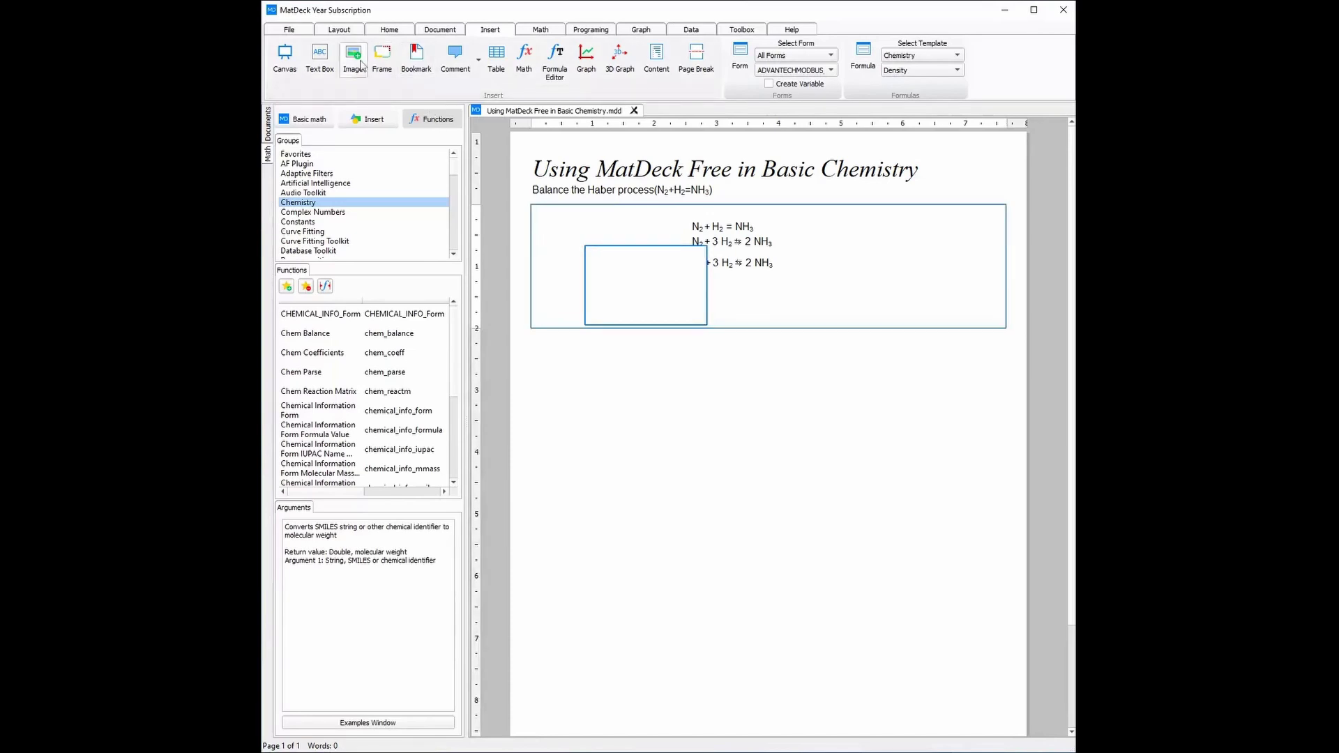
click(319, 56)
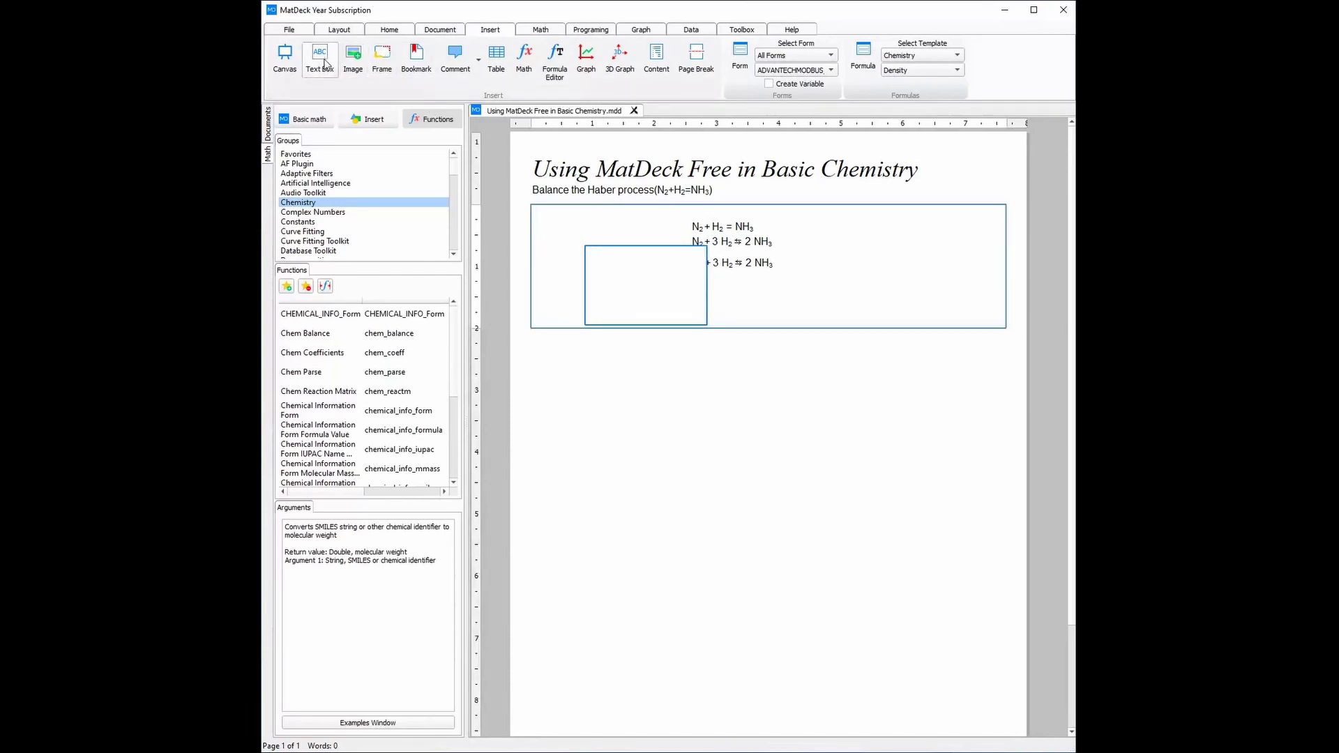
click(834, 233)
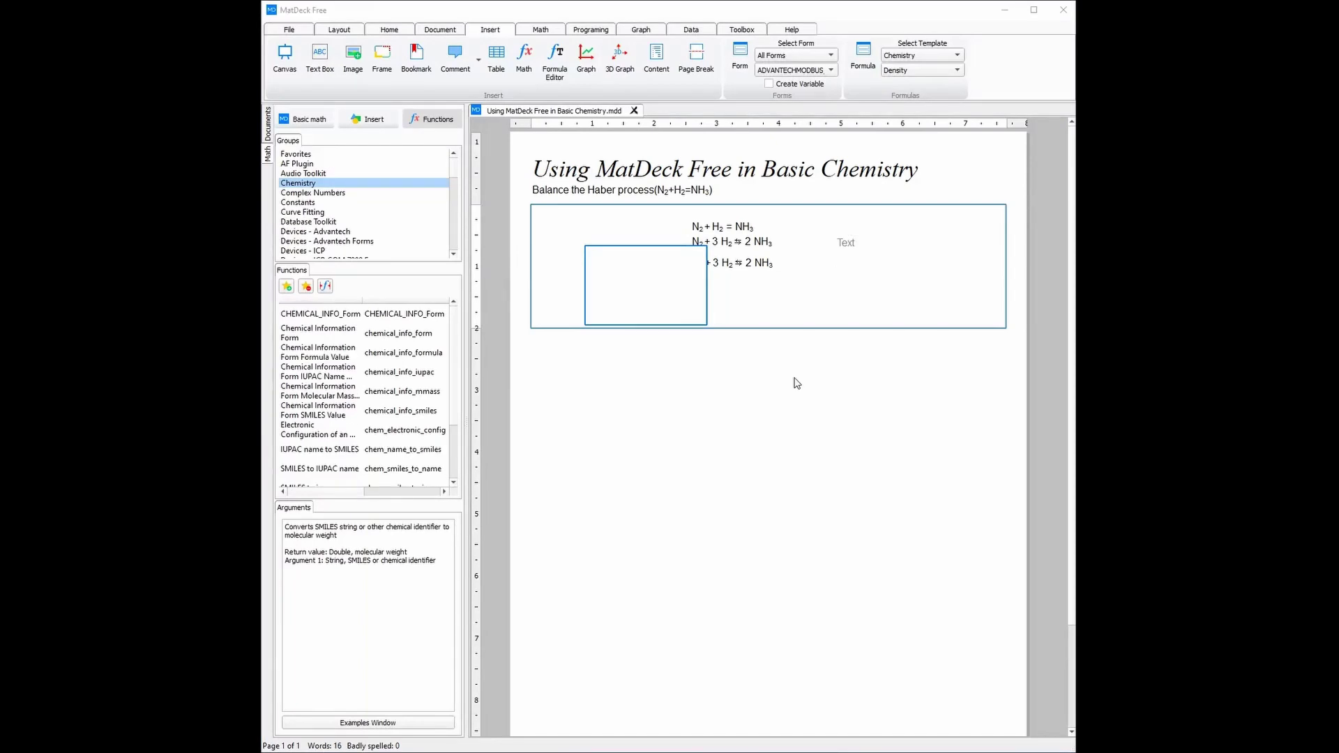
click(859, 245)
text(The Haber process is used to create ammonia for fertilizer.)
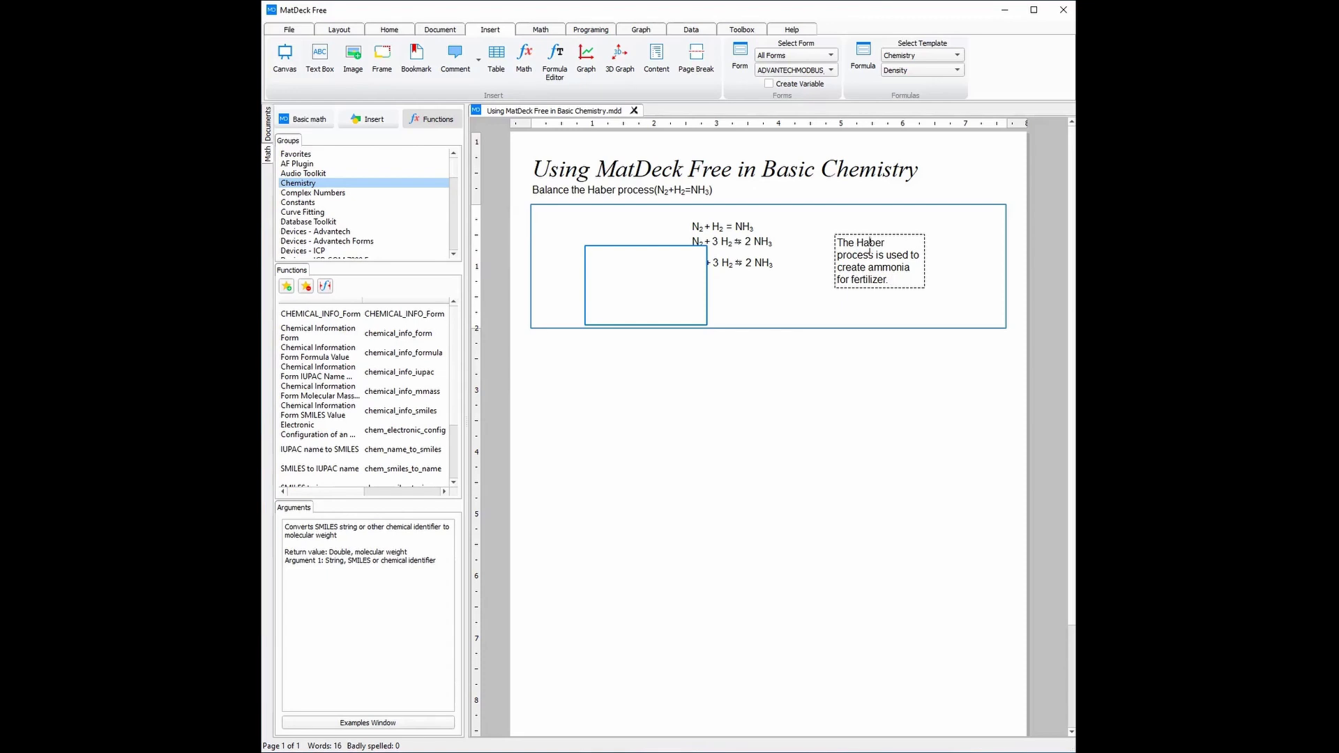
key(ctrl+a)
click(389, 29)
click(301, 73)
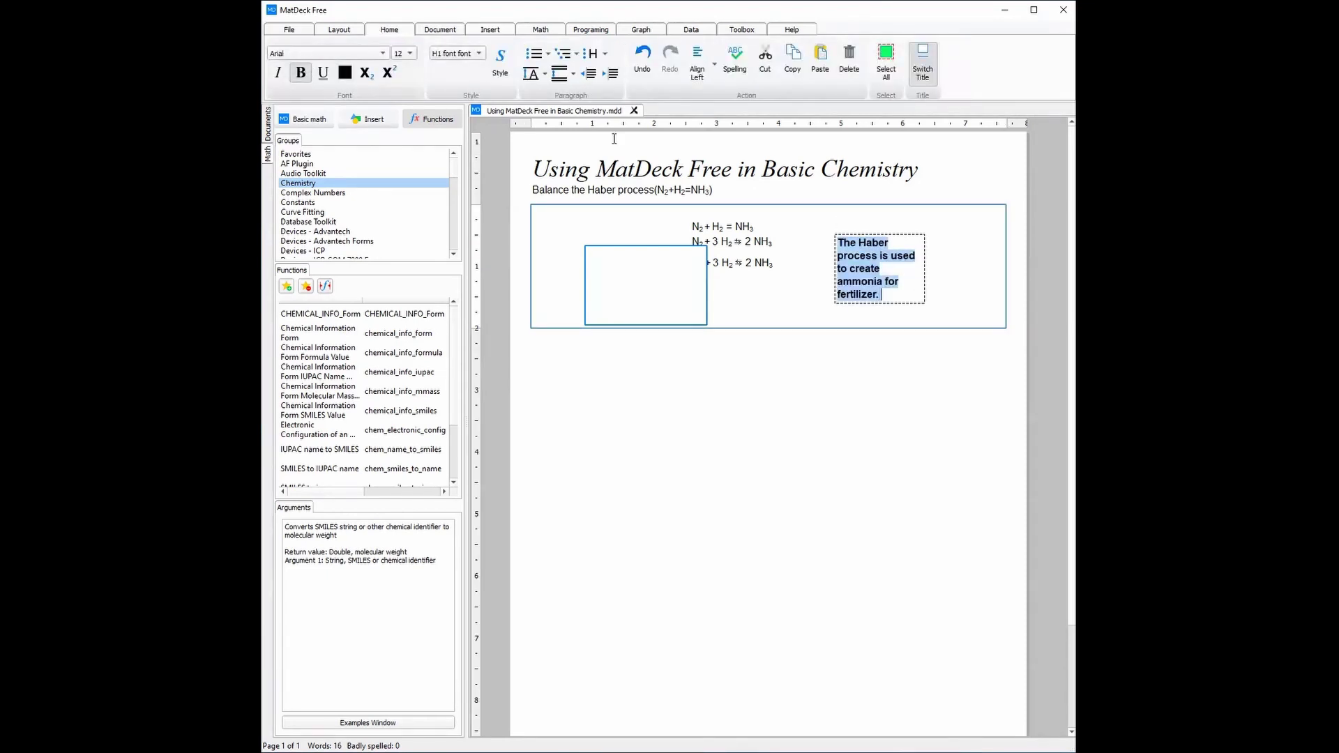
Step: Widen and reposition the note, send the frame to the back, and shrink it
click(927, 265)
drag(932, 273, 990, 268)
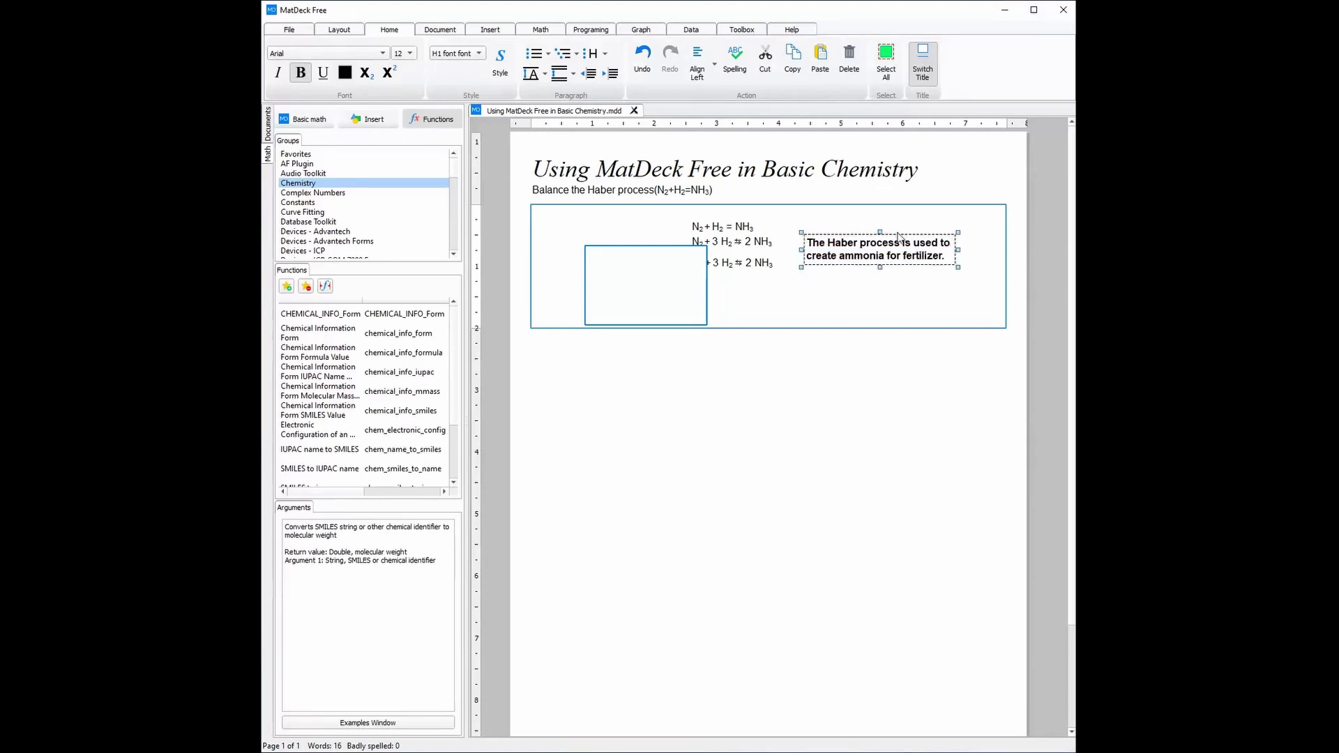
drag(901, 235, 898, 228)
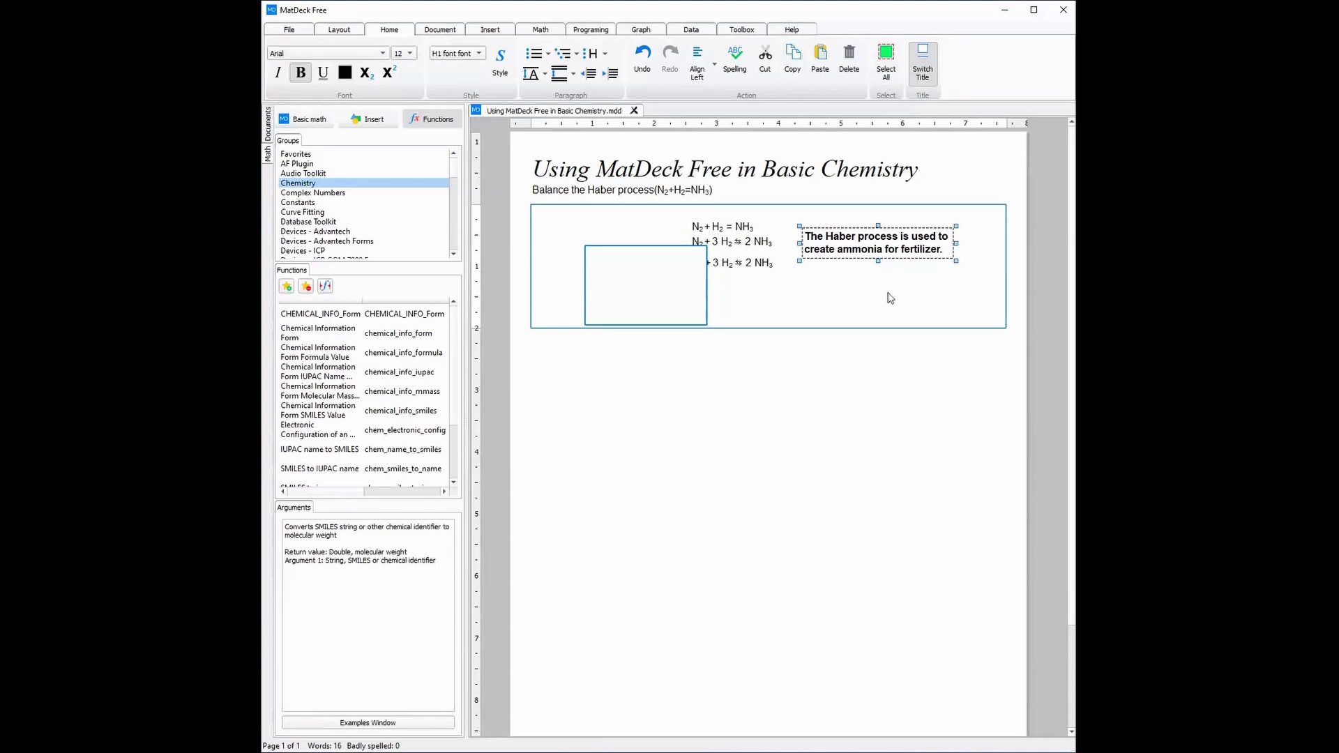
right_click(661, 287)
mouse_move(697, 458)
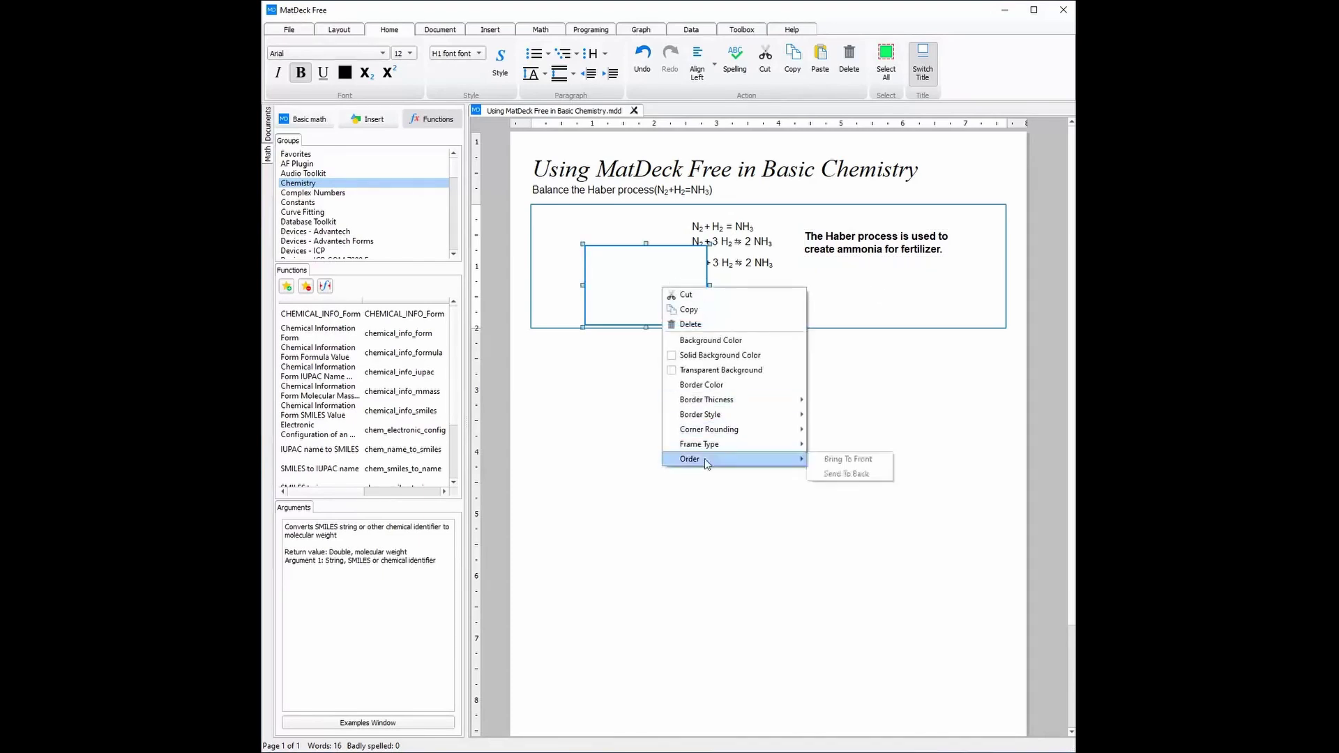
click(837, 476)
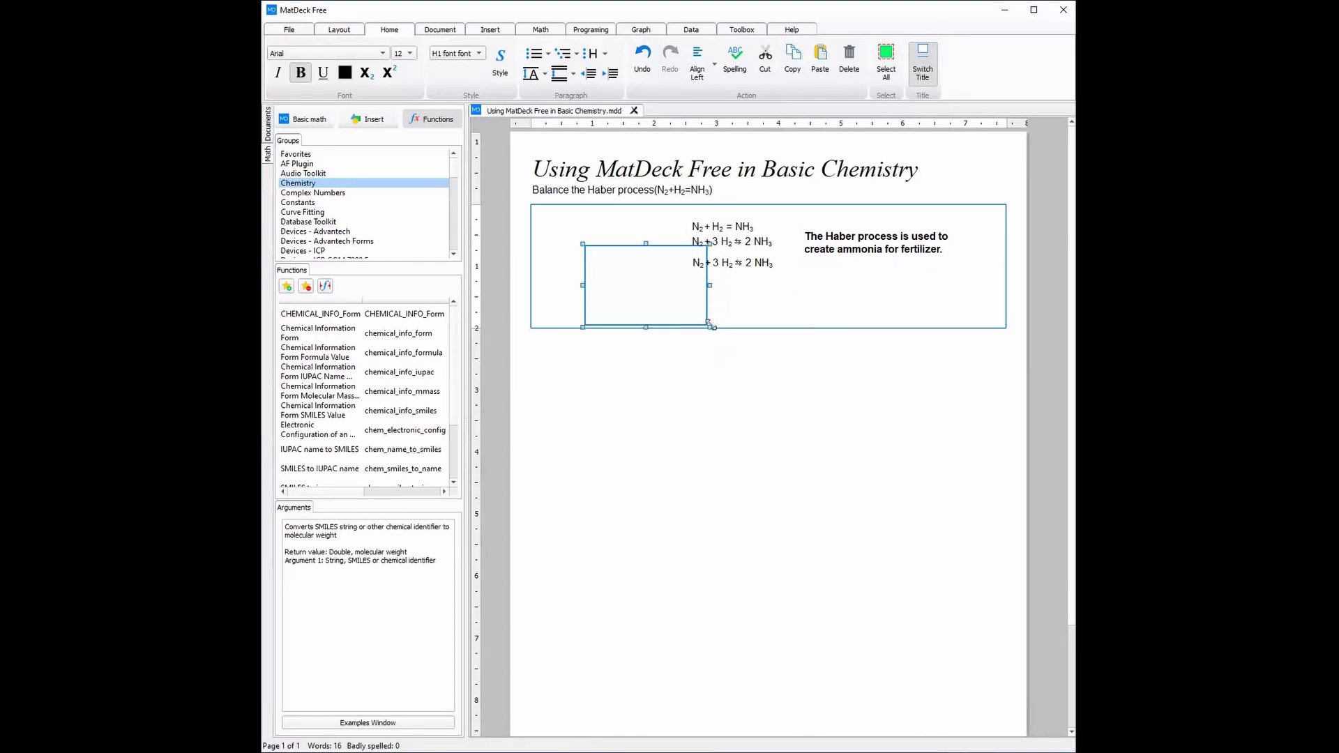
drag(709, 327, 680, 274)
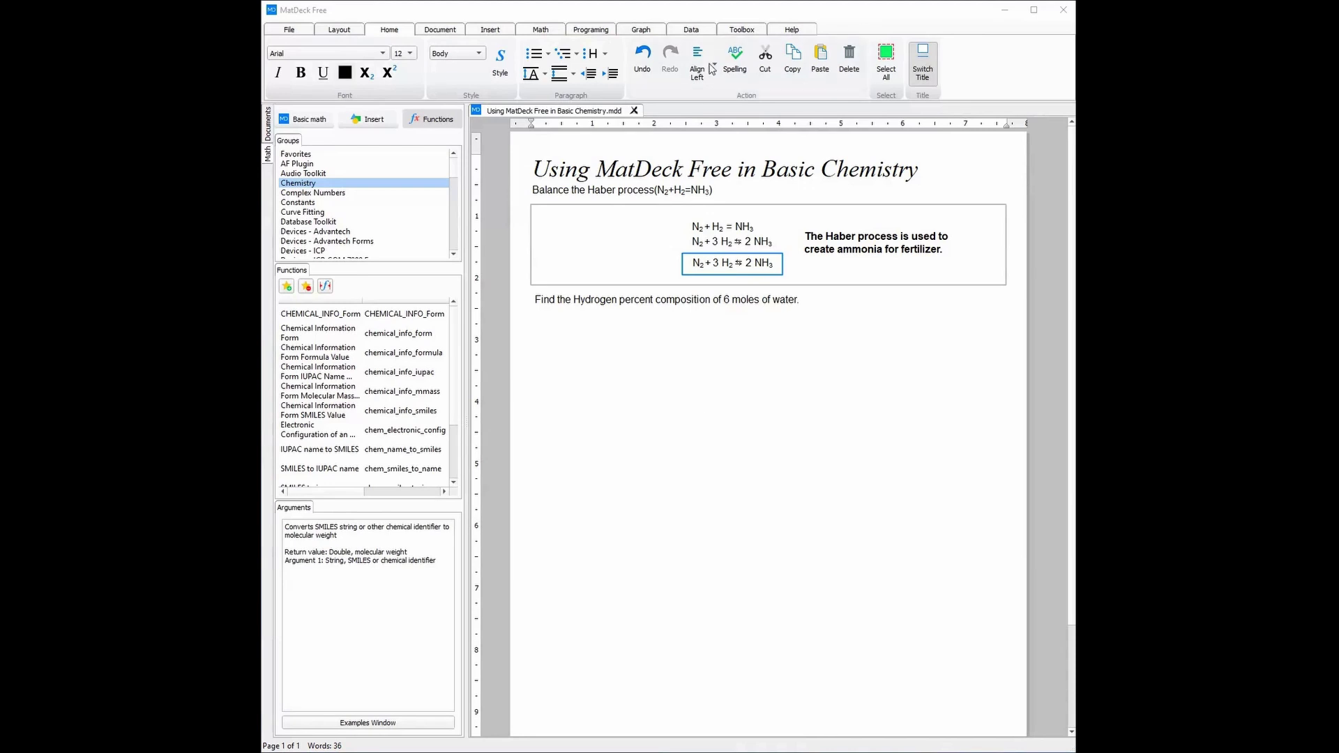
Step: Insert a new canvas below the hydrogen percent composition of 6 moles of water question
click(489, 35)
click(284, 55)
click(558, 354)
click(543, 367)
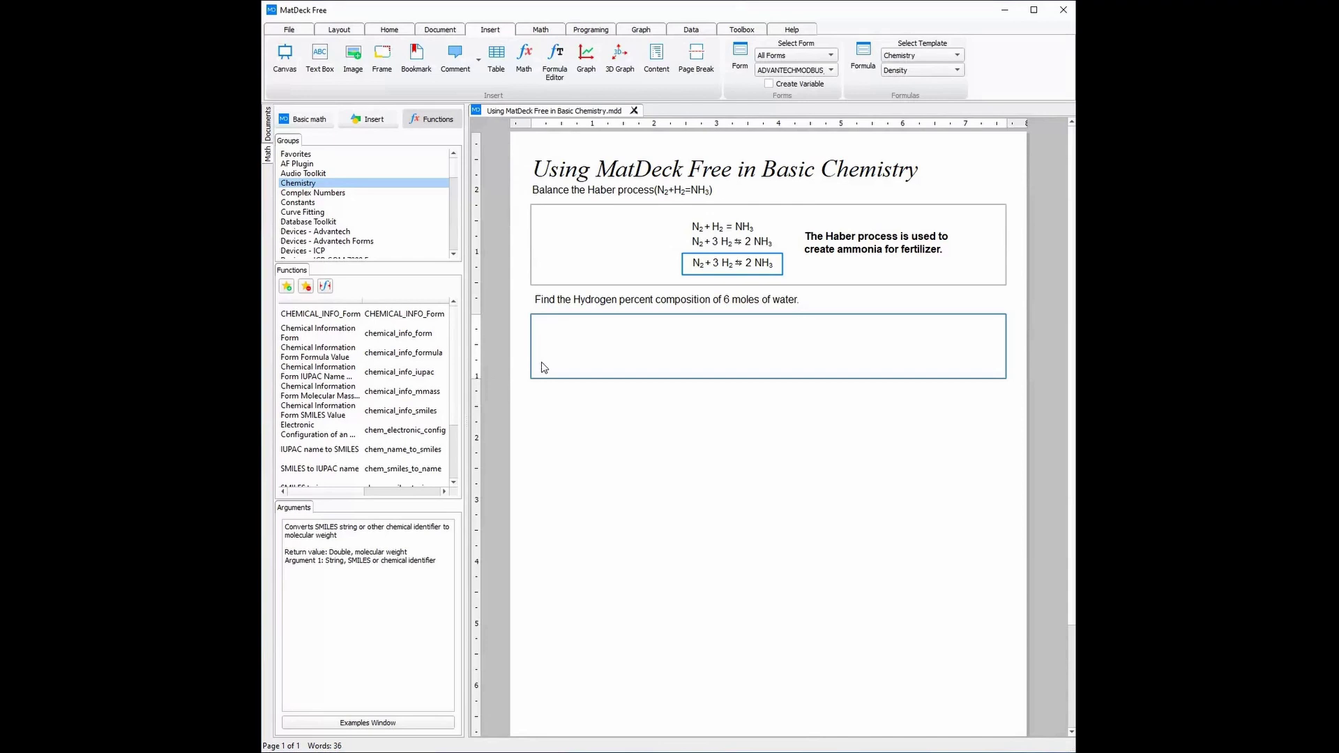
Step: Lengthen the canvas and insert the Chemistry 'Percent composition of an element' formula template
drag(474, 374, 478, 550)
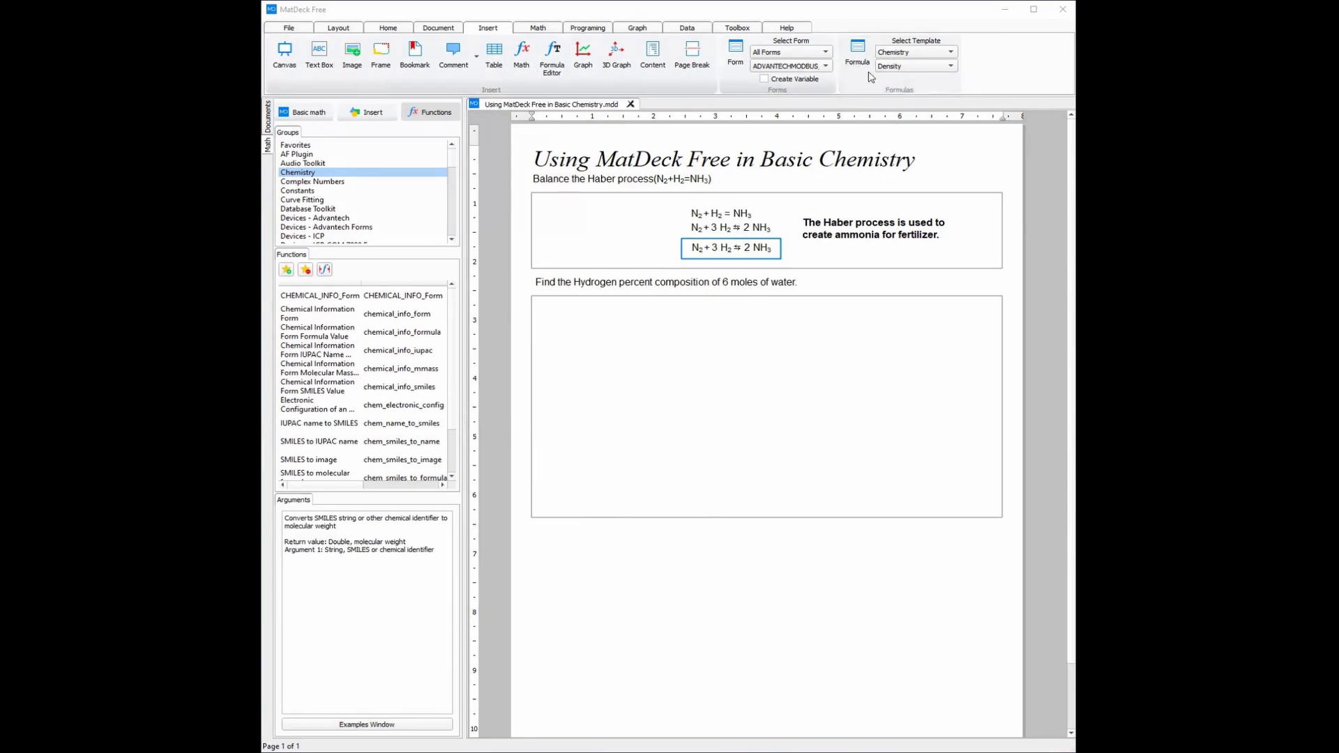
click(927, 52)
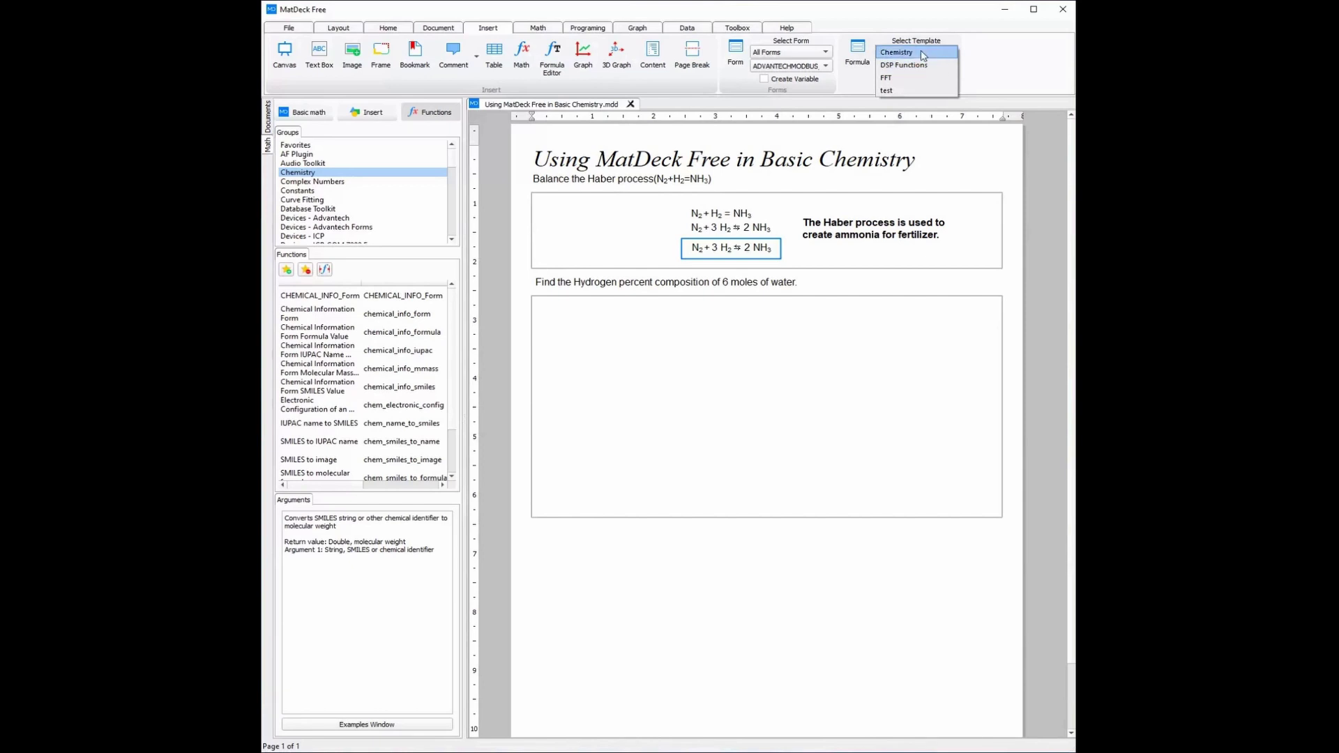
click(923, 54)
click(903, 69)
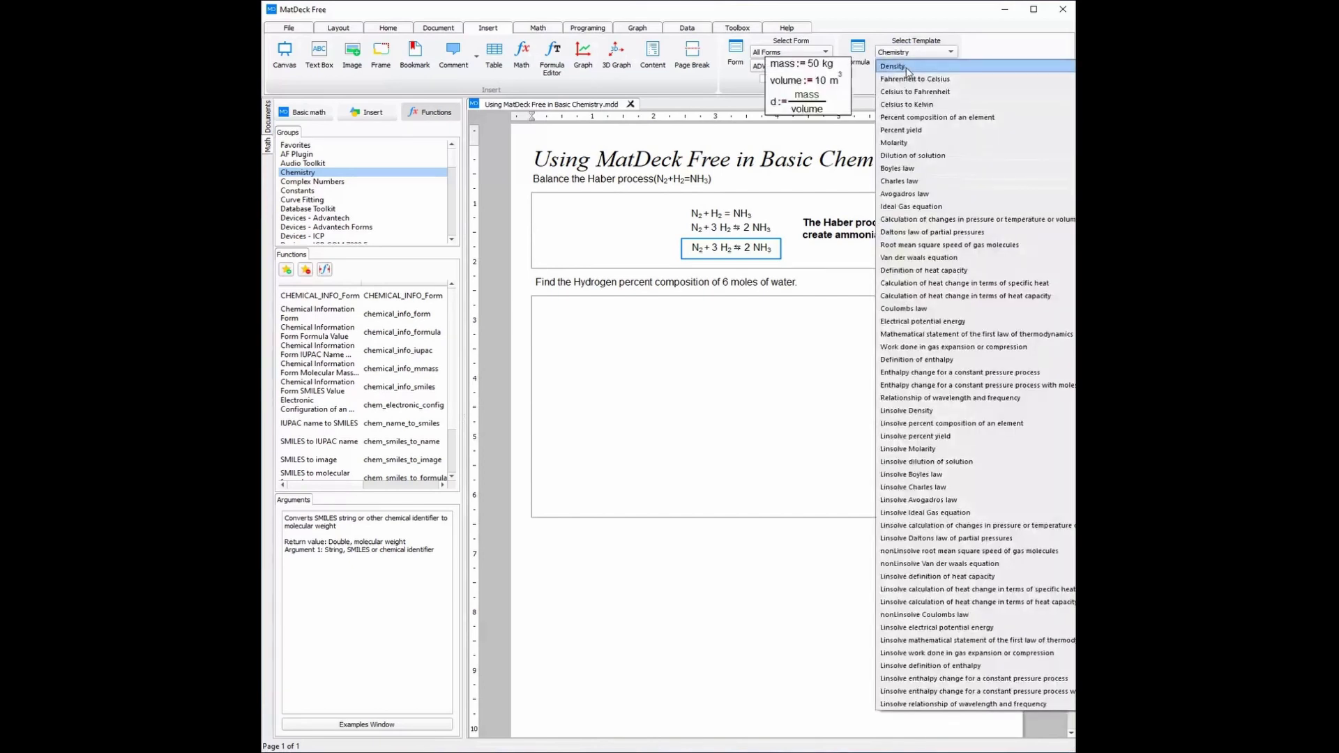
click(926, 118)
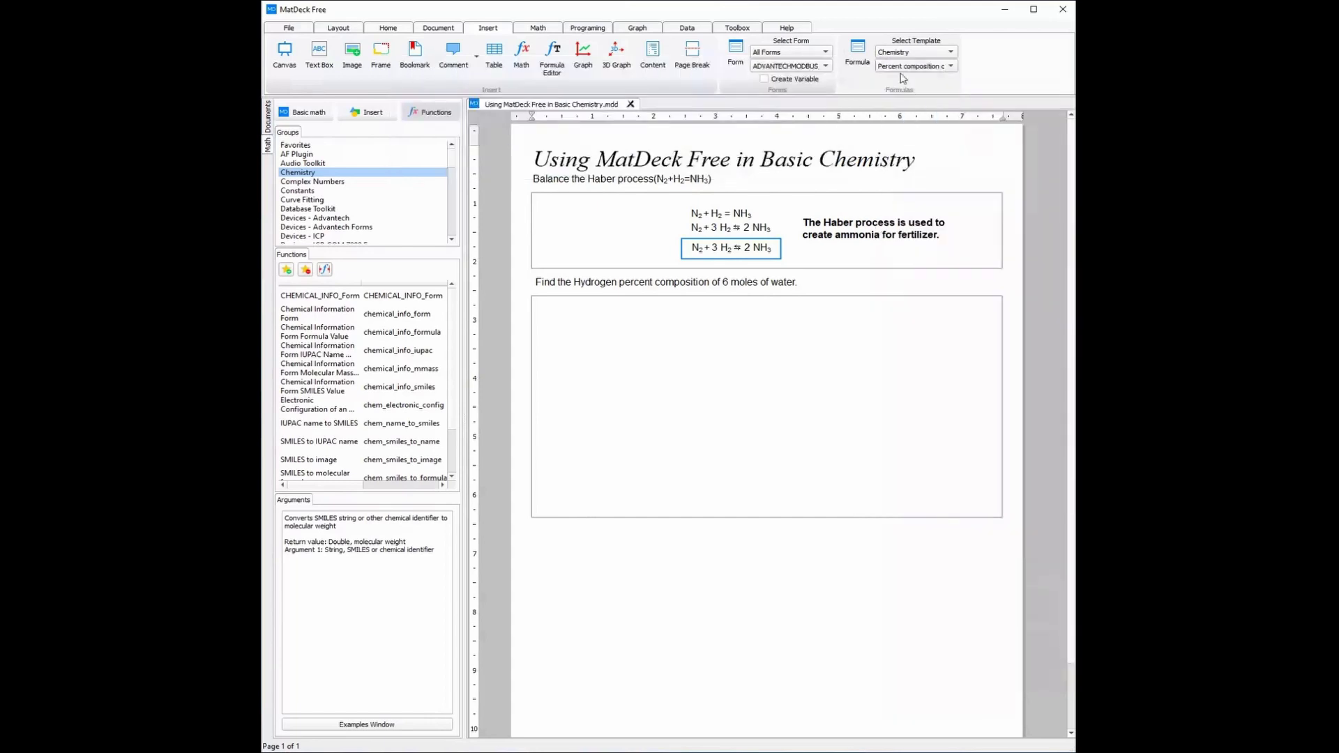
click(855, 60)
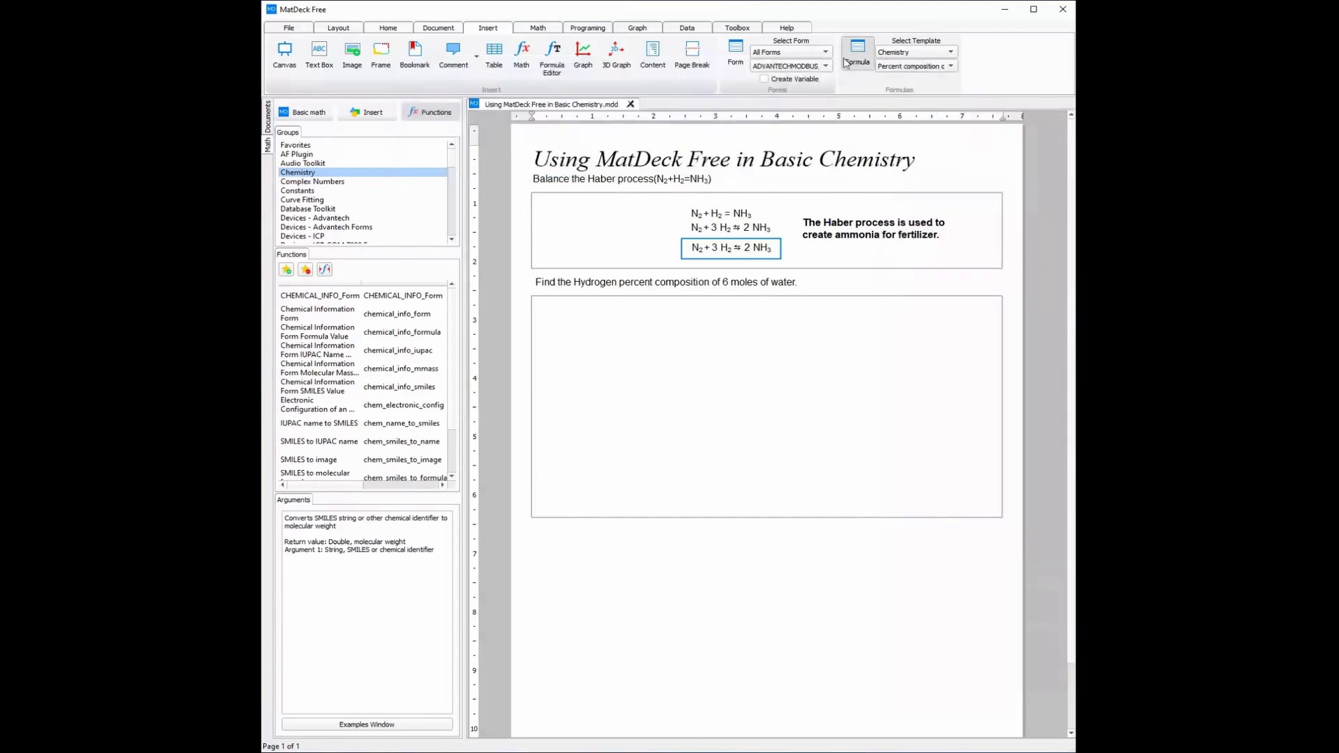
click(538, 300)
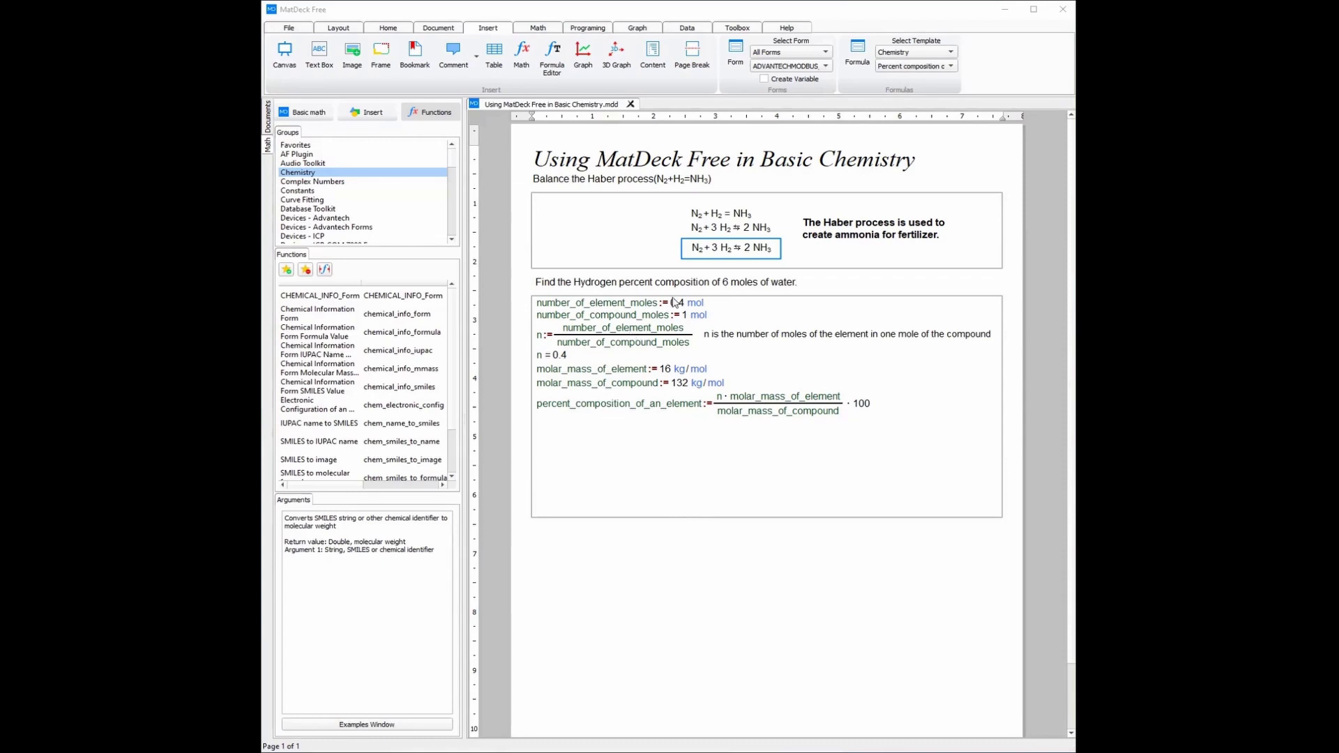
Step: Set compound moles to 6 and element moles from 0.4 to 4, then open the Toolbox tab
click(686, 318)
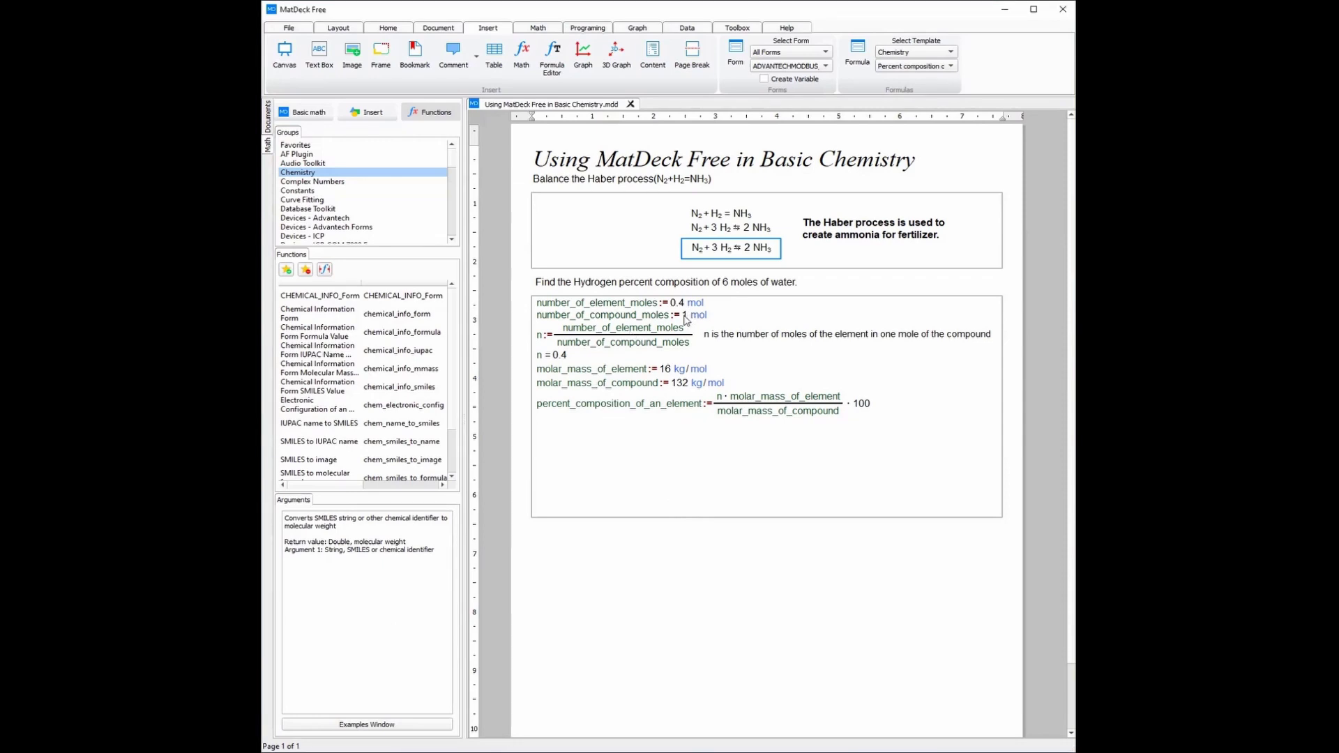
key(BackSpace)
text(6)
drag(670, 302, 686, 312)
text(4)
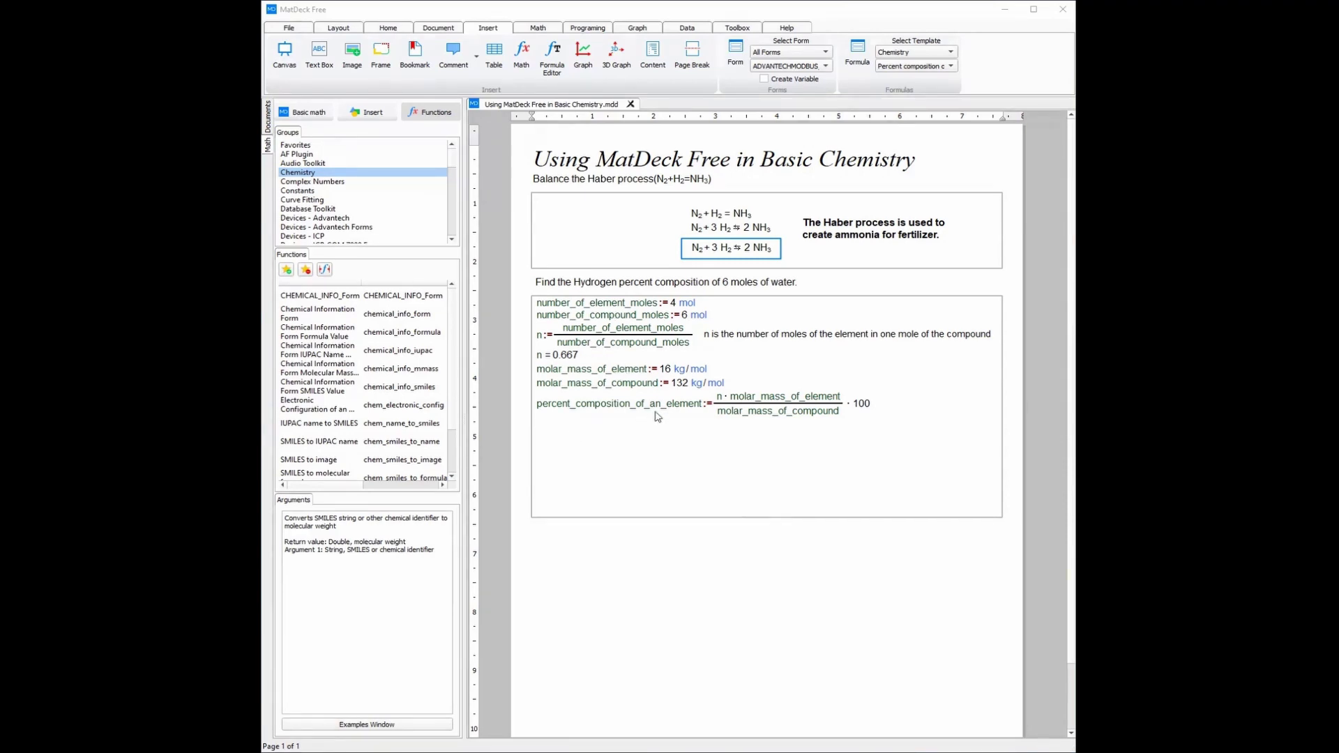
click(734, 27)
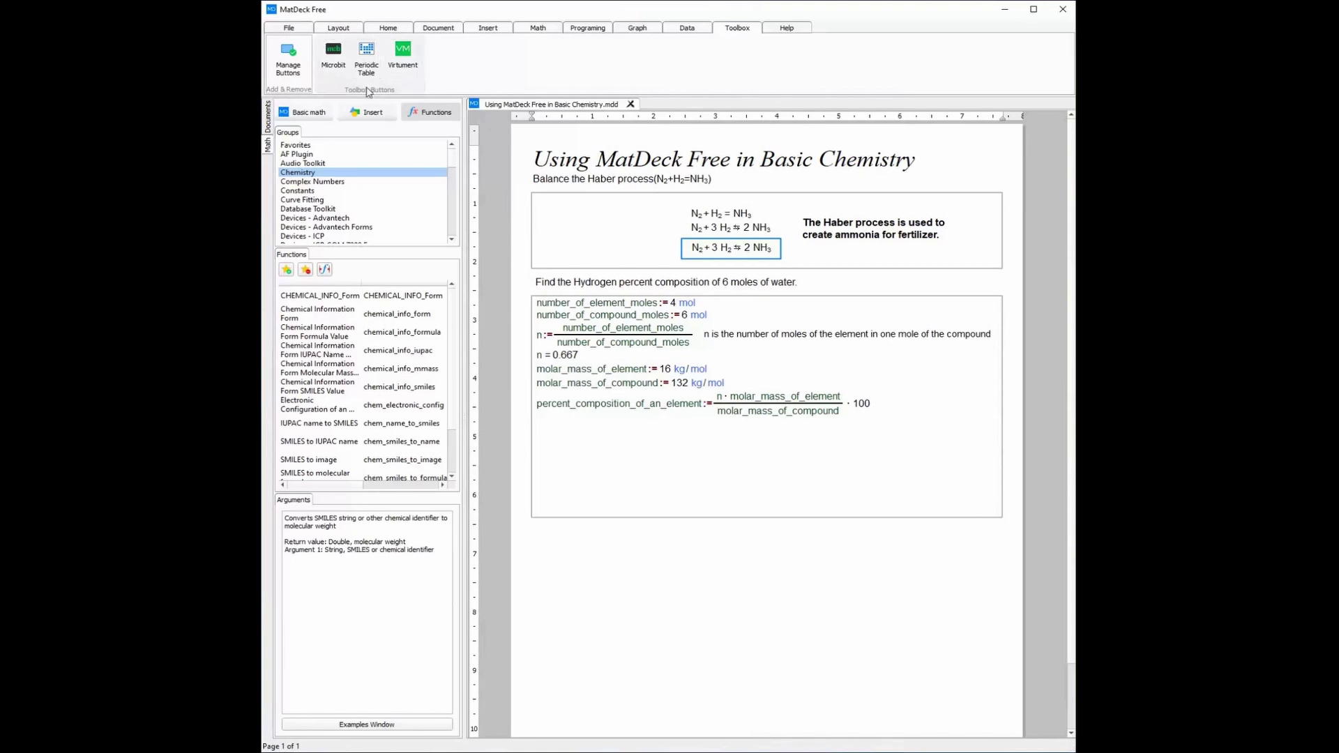
Step: Enable the Periodic Table button in the toolbox's Manage Buttons settings
click(295, 59)
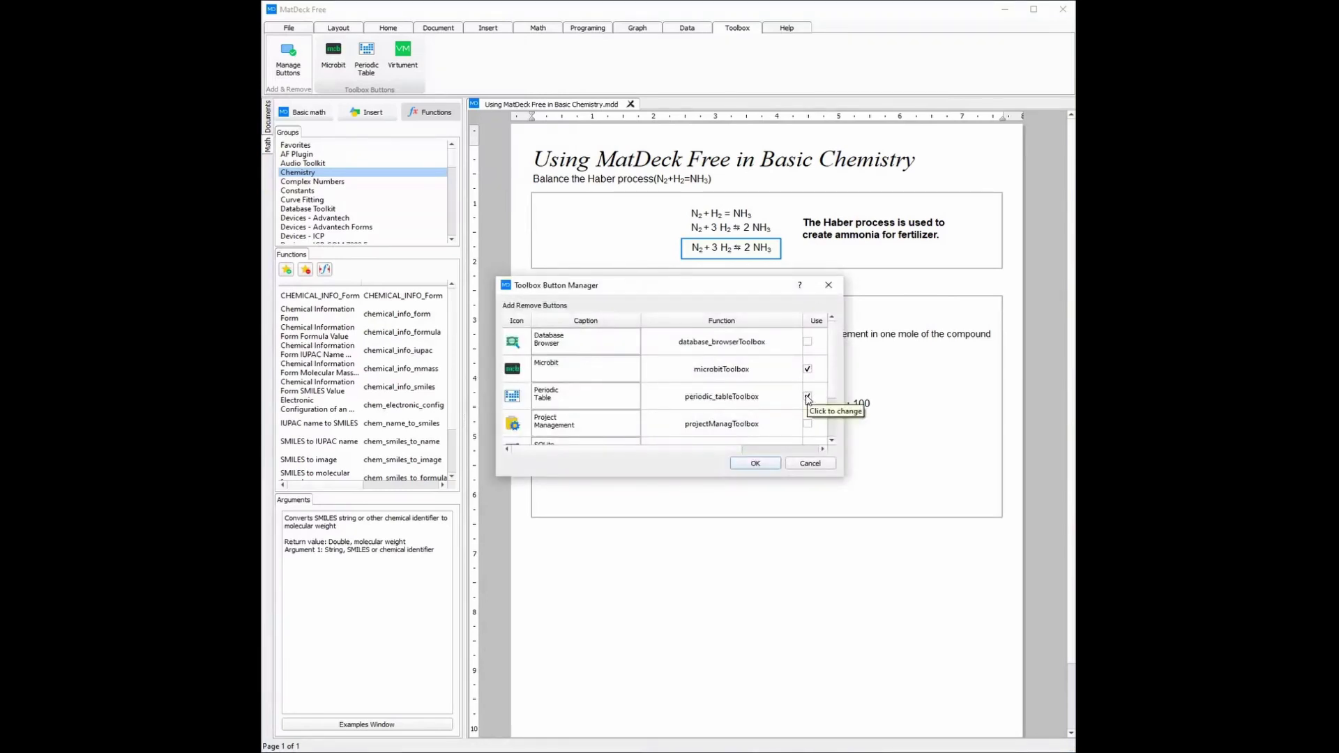
click(743, 466)
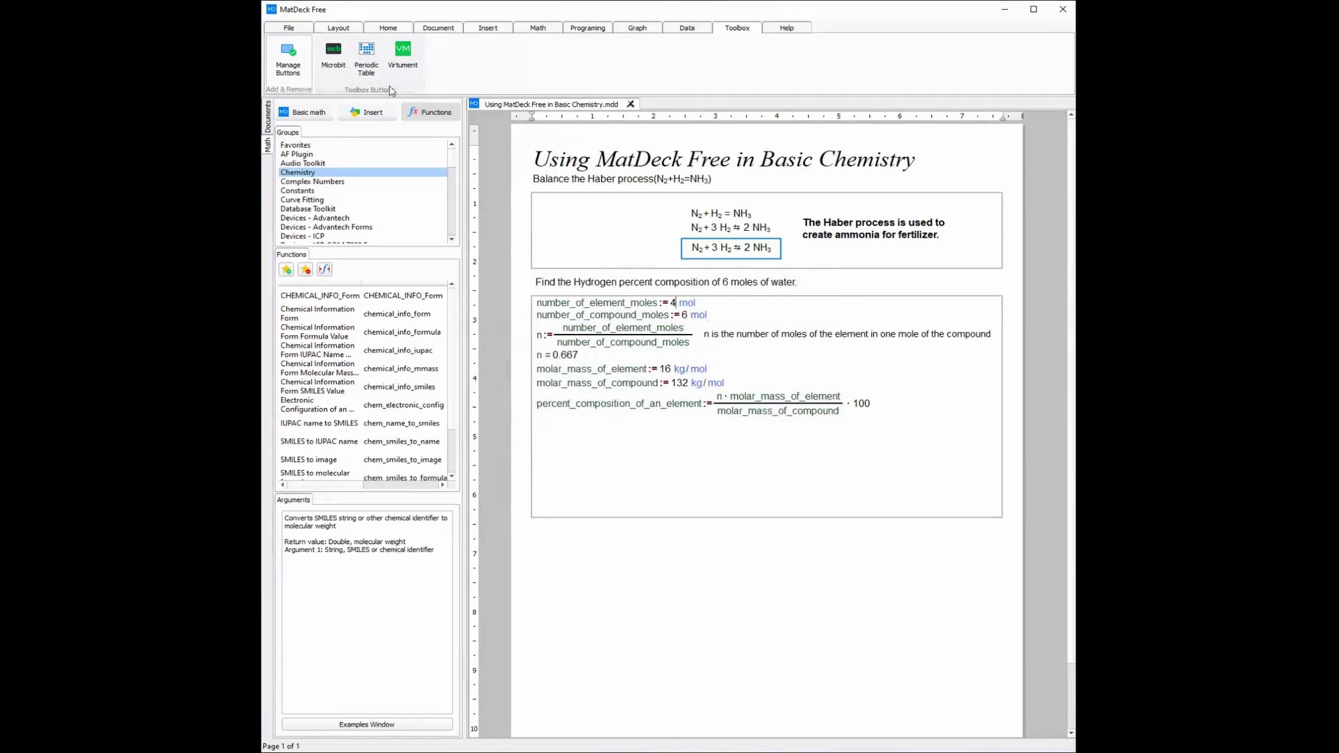
Step: Insert Hydrogen's name, symbol and atomic weight 1.008 as h-prefixed variables from the periodic table
click(538, 427)
click(364, 68)
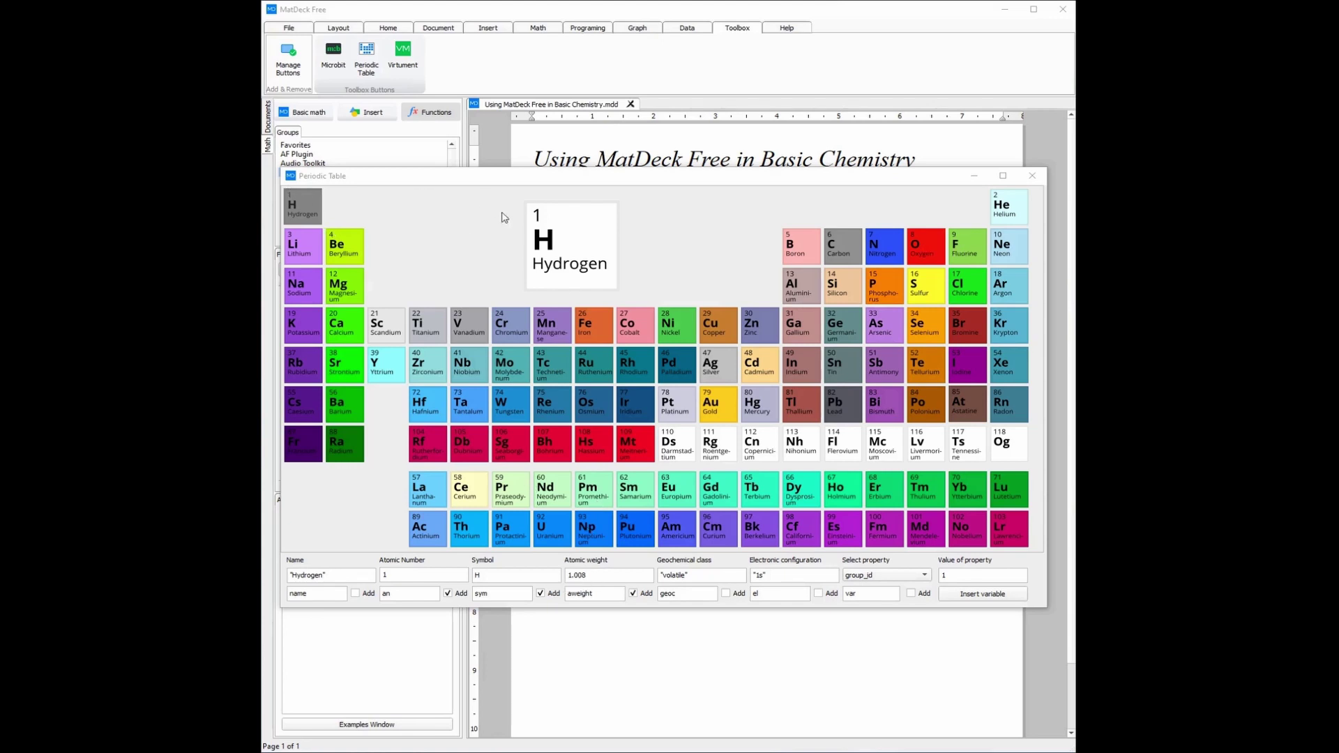
click(355, 594)
click(355, 594)
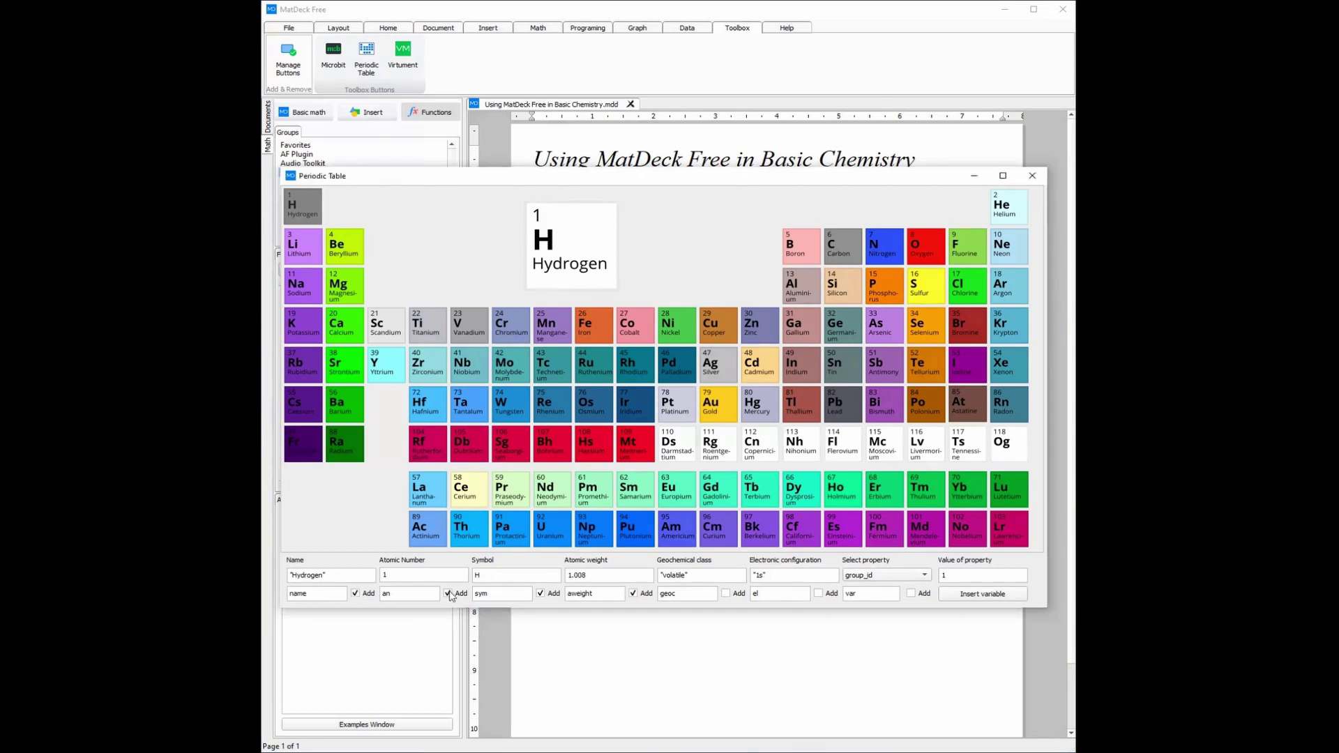
click(448, 594)
click(289, 593)
text(h)
text(h)
click(865, 579)
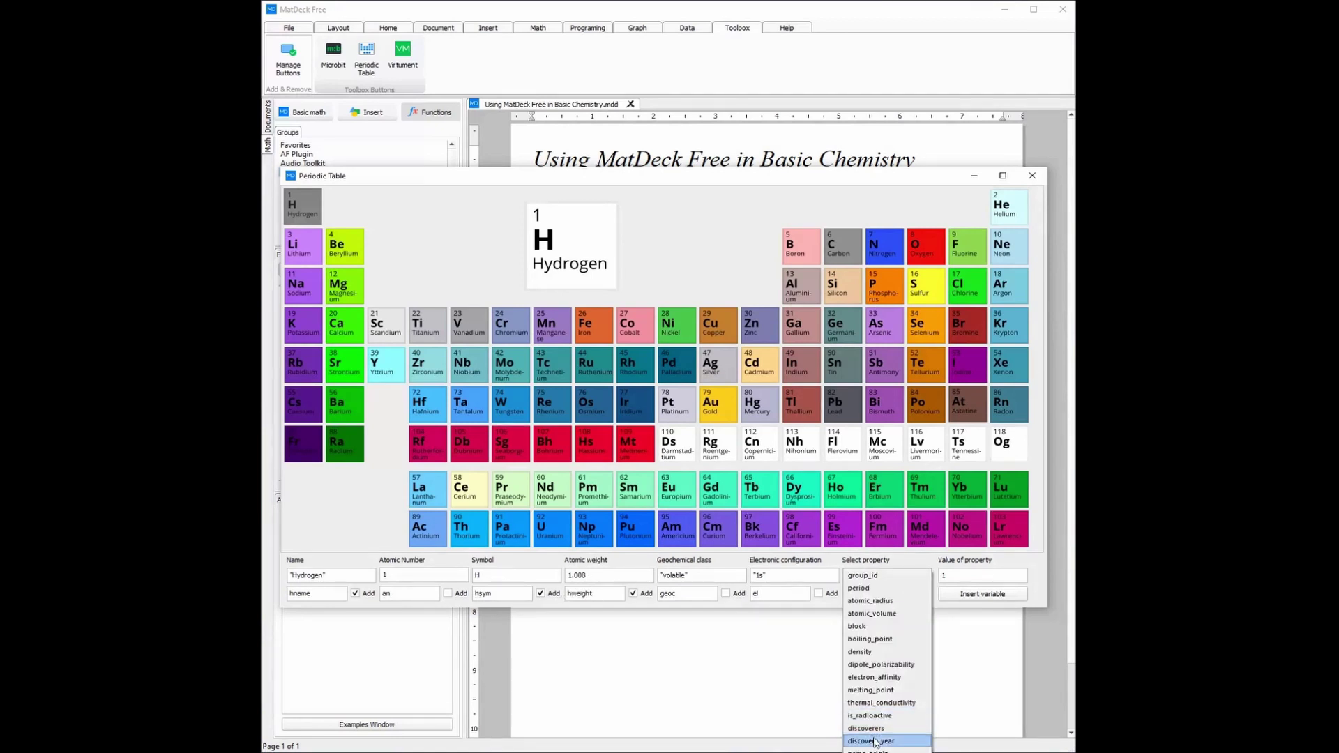
click(865, 576)
click(977, 595)
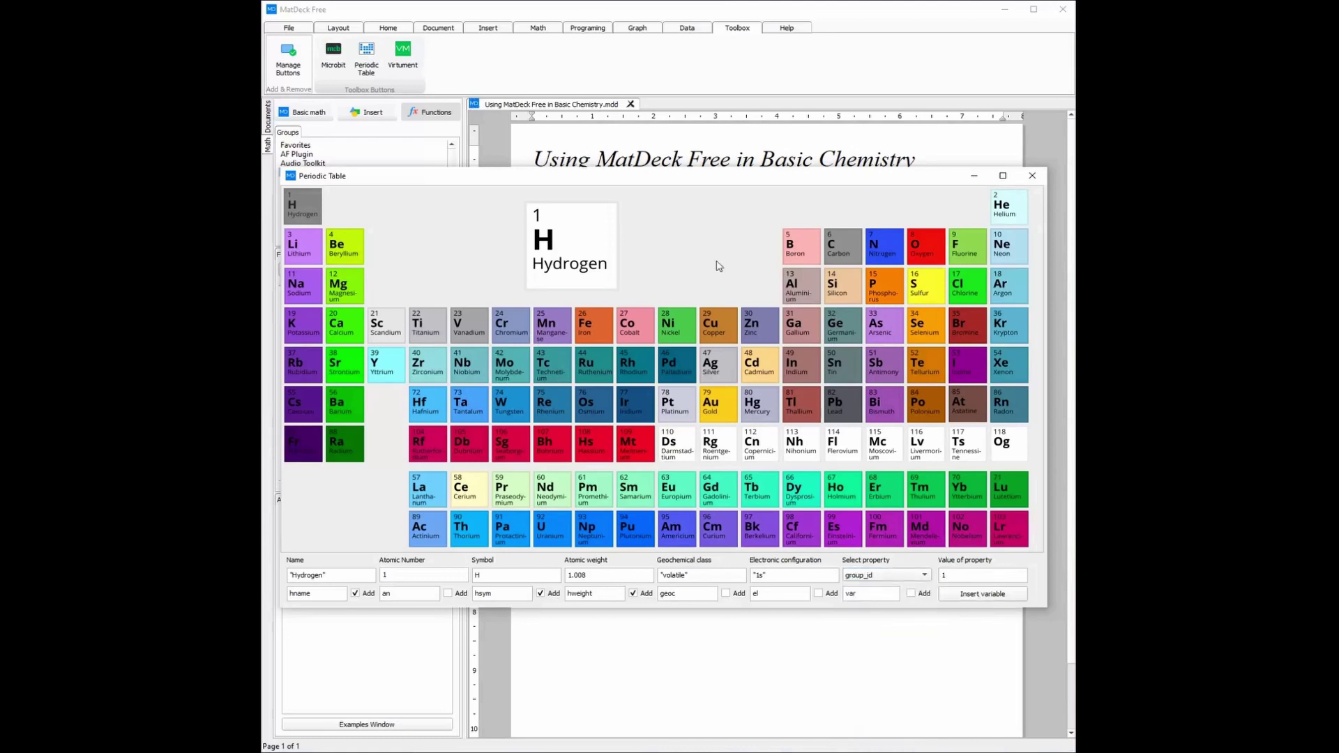
Step: Insert Oxygen's name, symbol and atomic weight 15.999 as o-prefixed variables
click(928, 245)
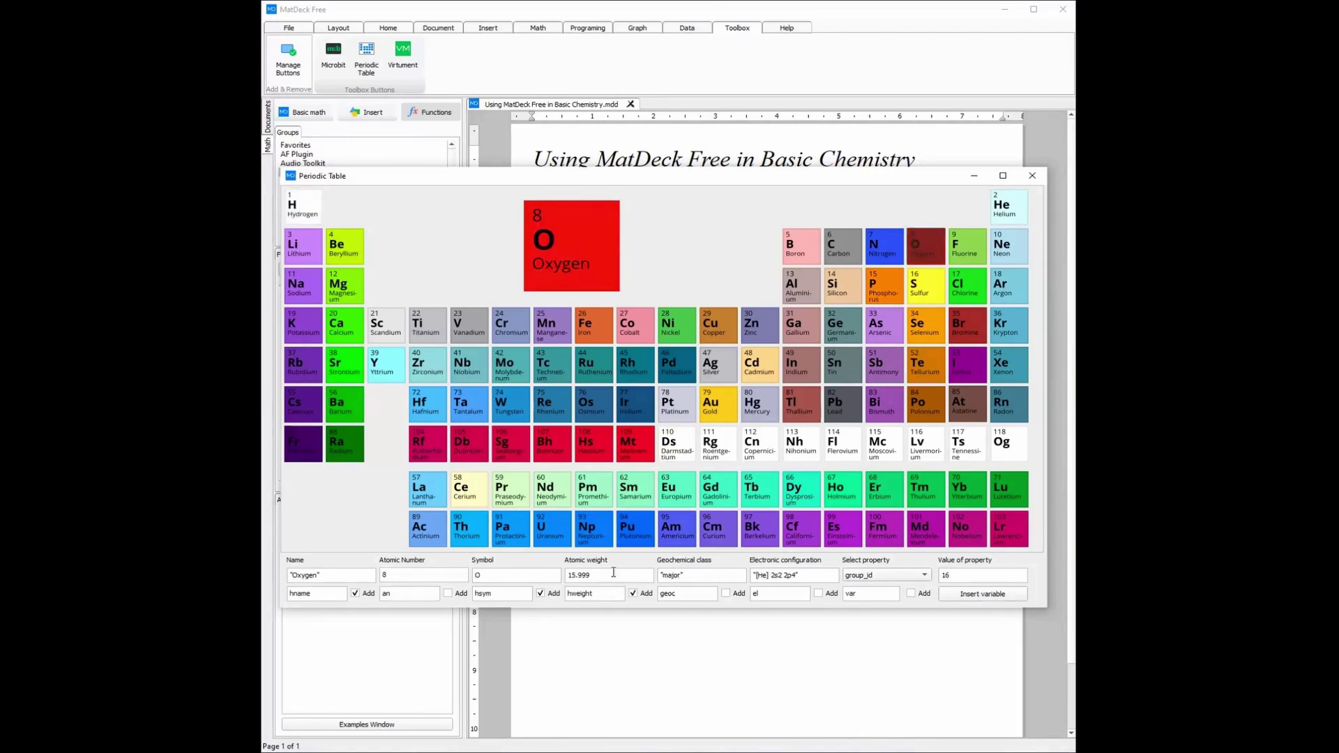
click(292, 594)
text(o)
key(BackSpace)
text(o)
click(989, 598)
Step: Close the Periodic Table and align the six inserted variables with the lines above
click(1032, 176)
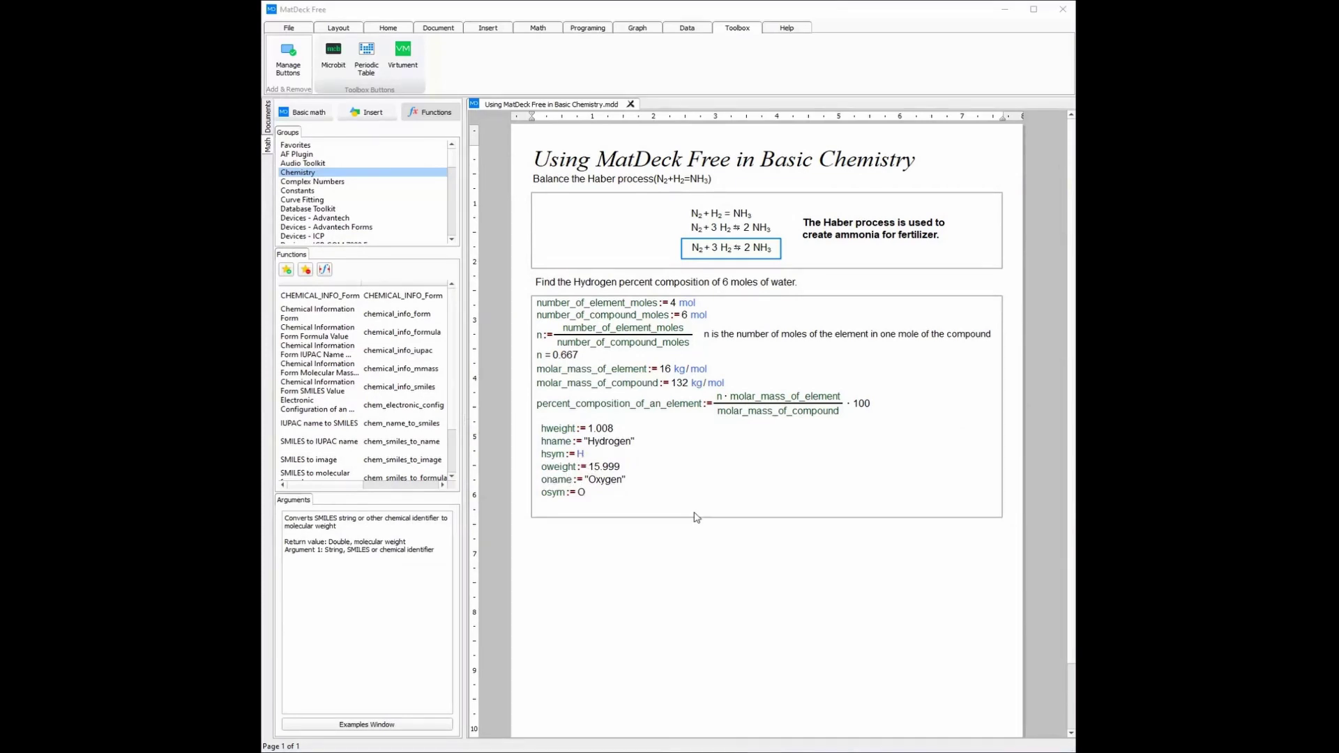
drag(679, 508, 535, 416)
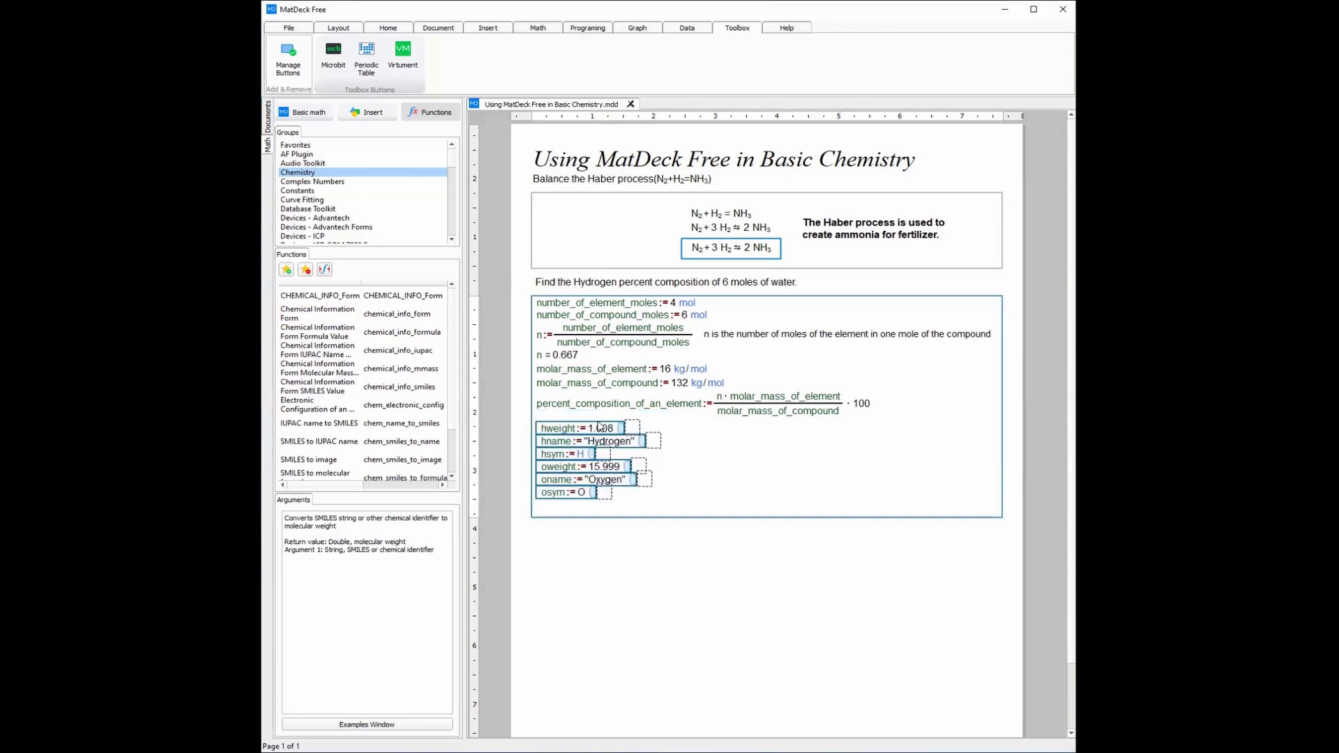
drag(615, 422, 607, 412)
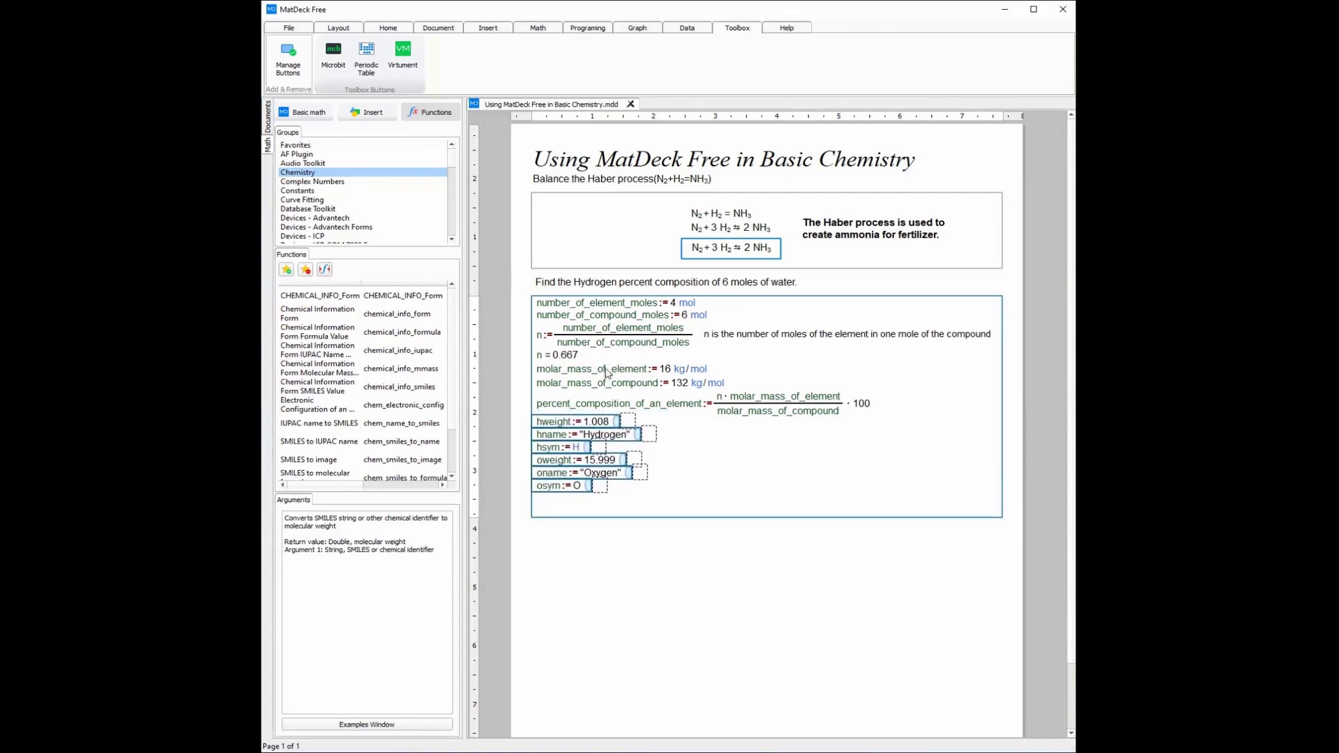
click(688, 472)
Step: Change molar_mass_of_element from 16 to 1.008 kg/mol
click(669, 370)
key(BackSpace)
text(.008)
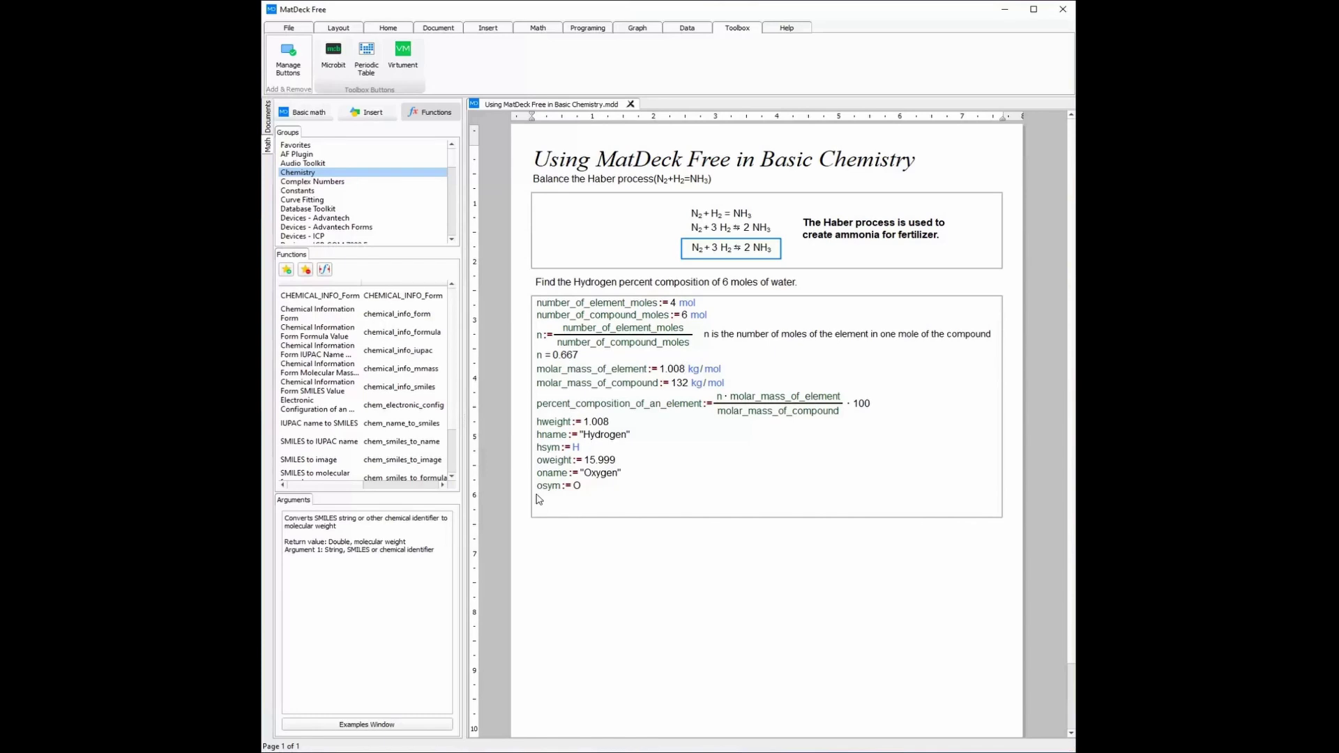
click(656, 475)
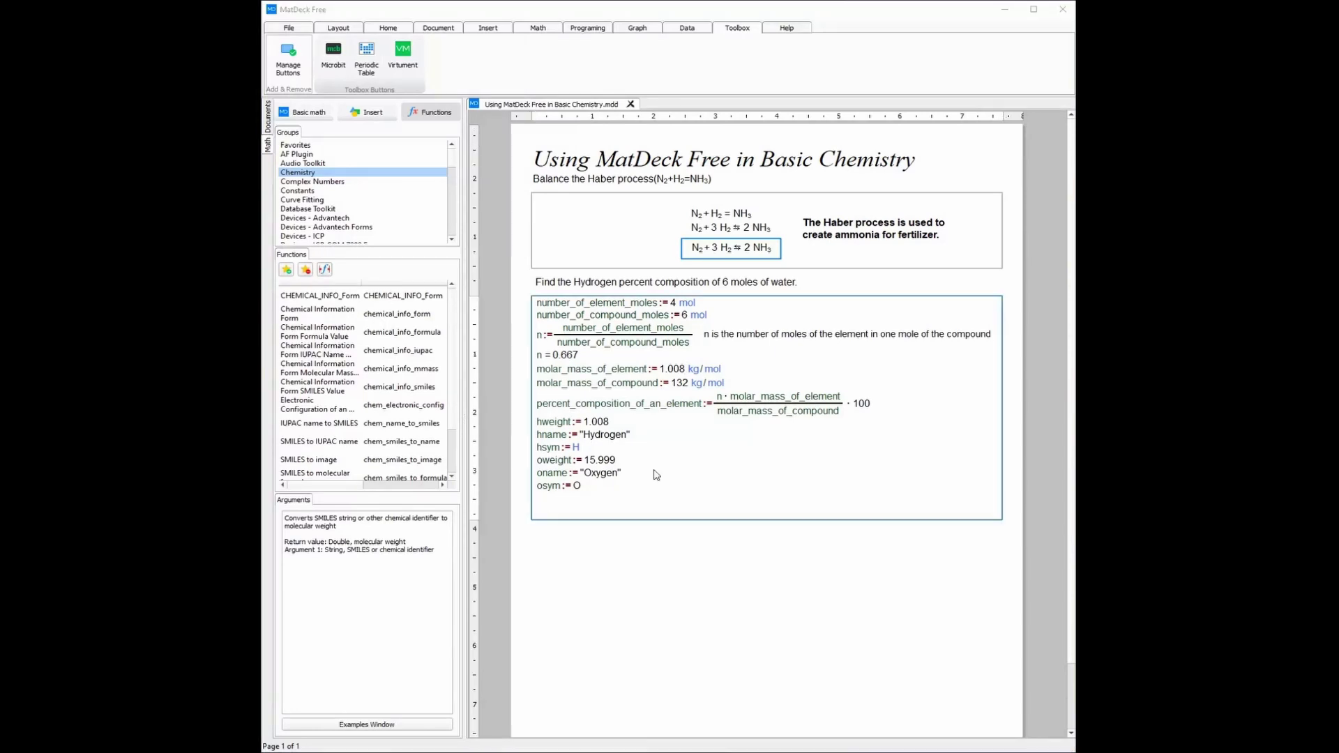
Step: Evaluate 2*hweight+oweight, set molar_mass_of_compound from 132 to 18.015, and lengthen the box
click(542, 503)
text(d)
text(*hweight)
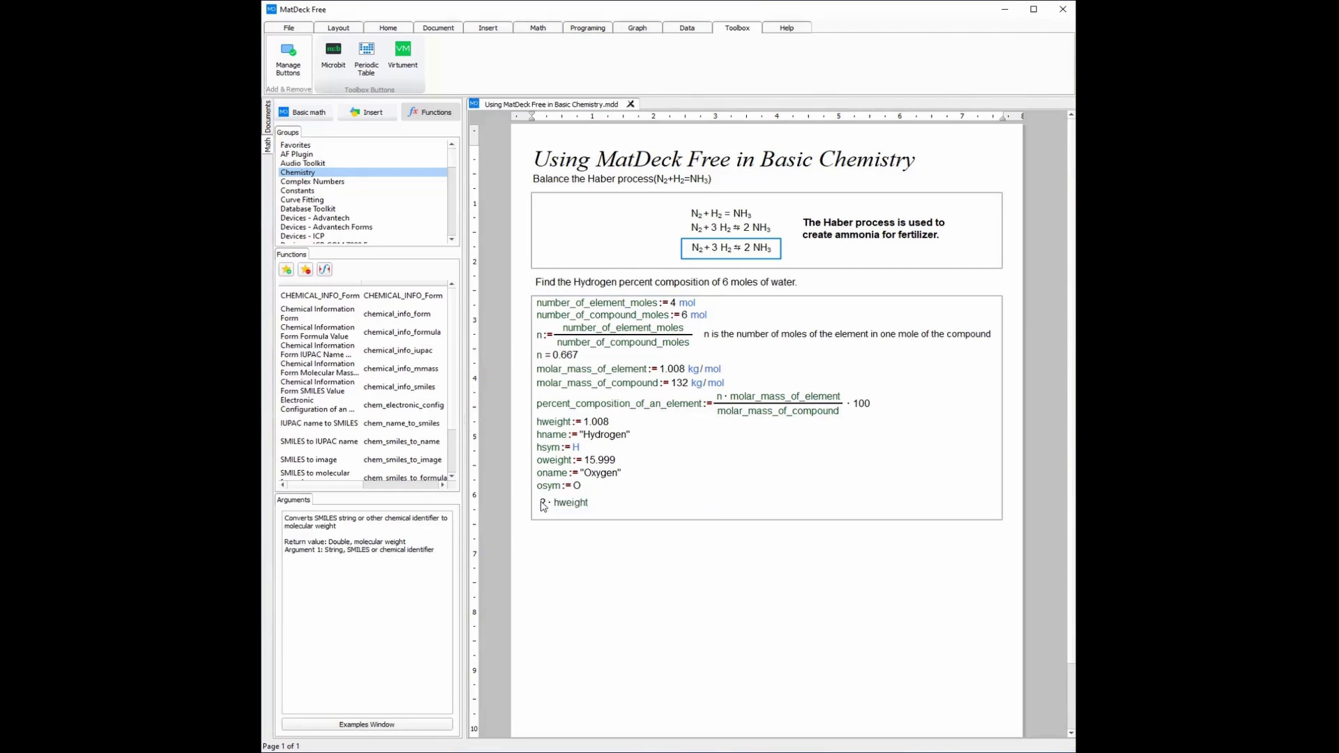
text(+oweight)
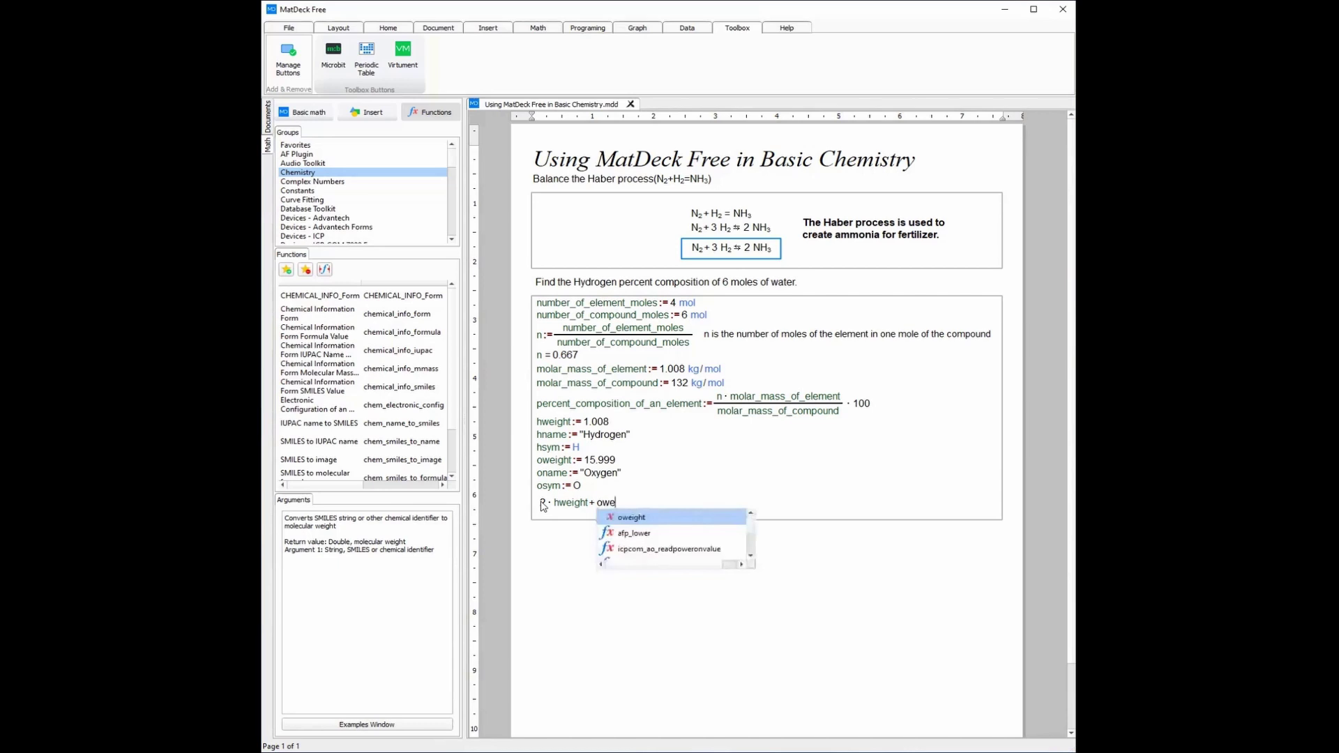
text(=18.015)
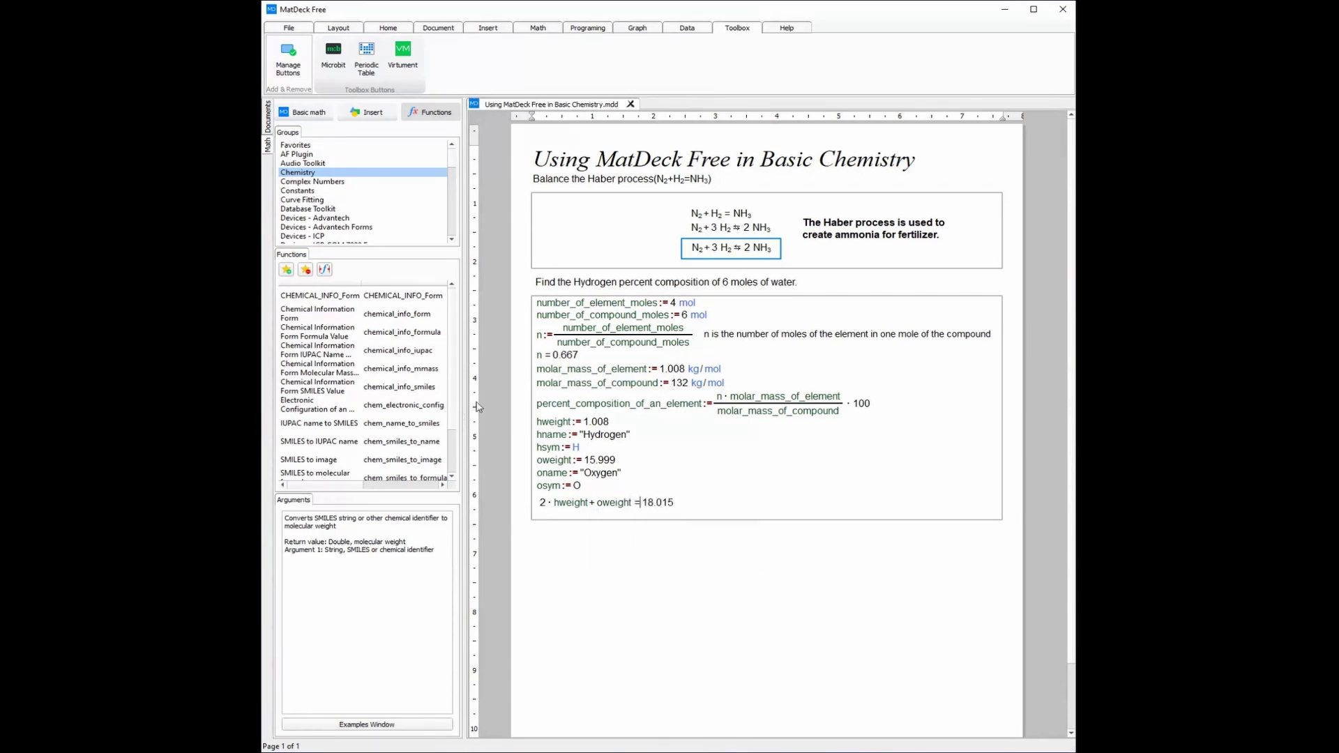
double_click(678, 383)
text(18.0)
text(25)
key(BackSpace)
key(BackSpace)
text(15)
click(762, 494)
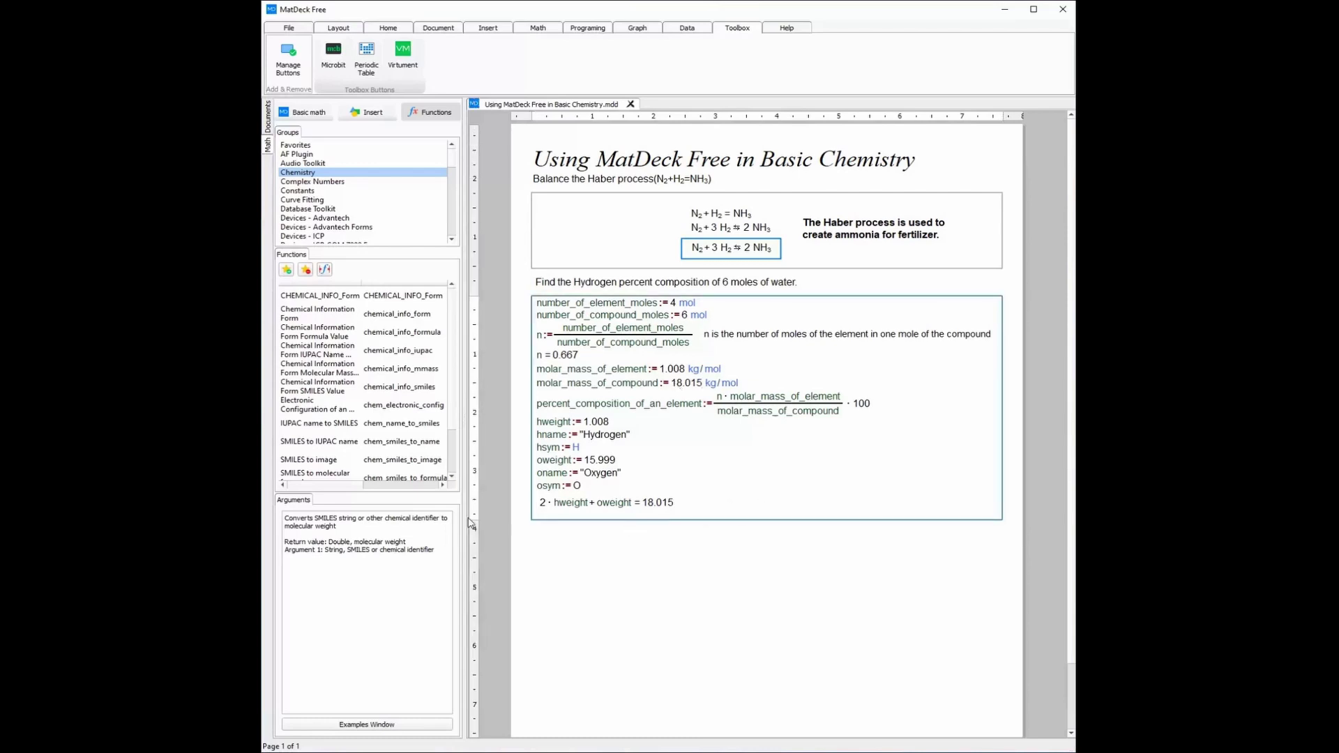
drag(474, 520, 474, 595)
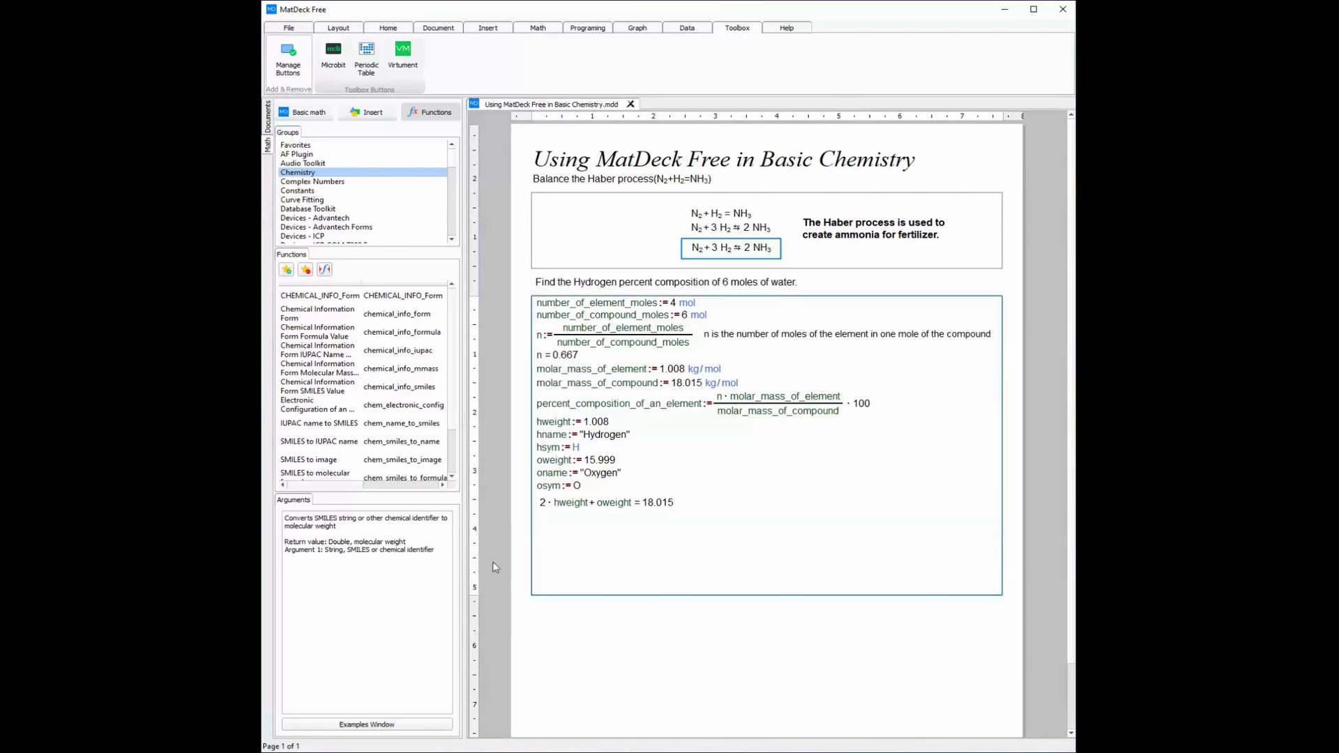
Step: Evaluate percent_composition_of_an_element = 3.730 below the water mass line
click(535, 525)
text(per)
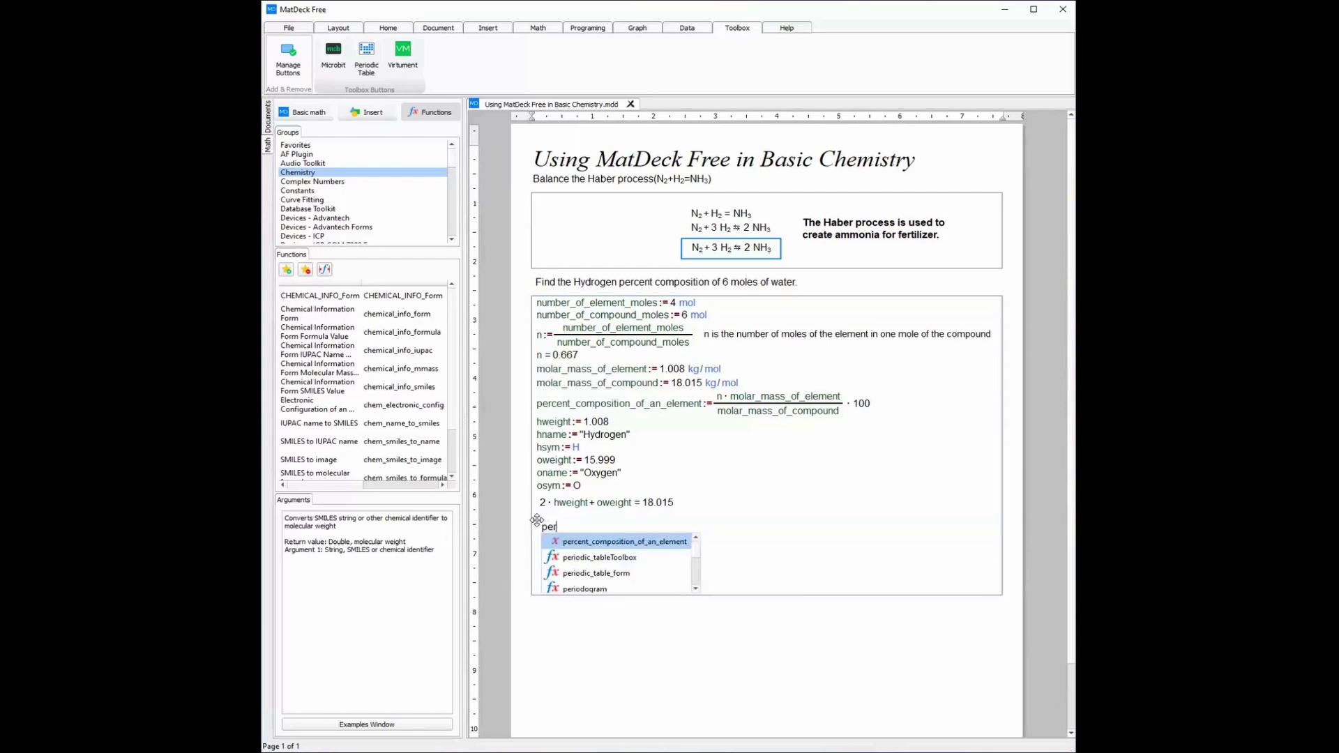
key(Return)
text(= 3.730)
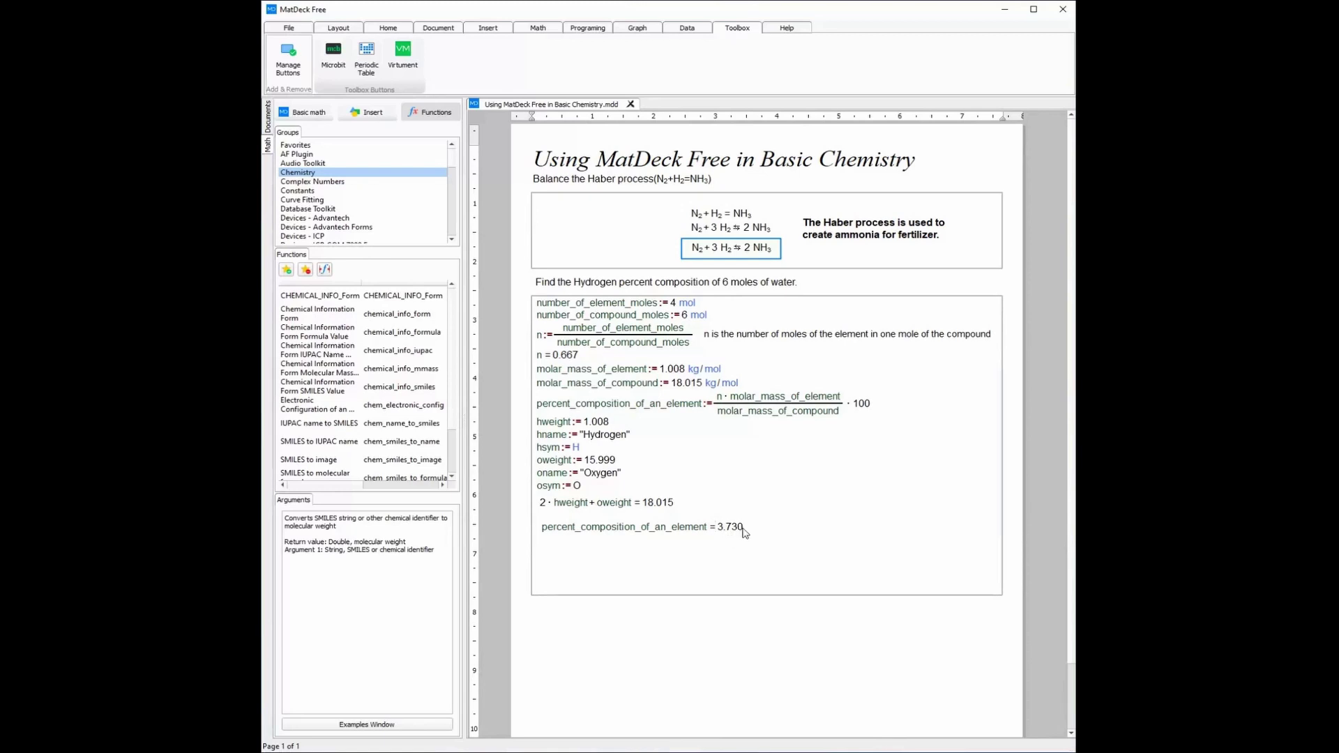
Step: Position the percent composition result under the calculations and enlarge it to font size 18
click(744, 578)
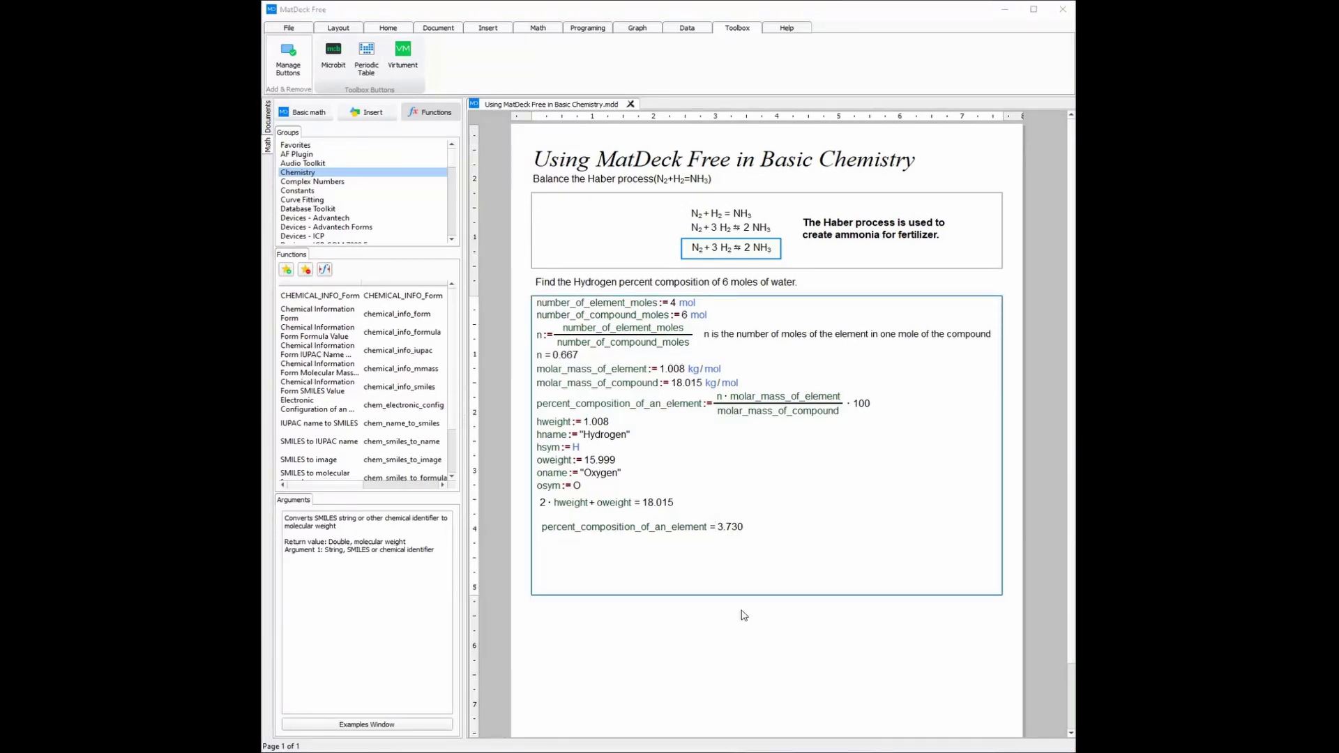
click(680, 497)
click(784, 520)
drag(754, 531, 836, 531)
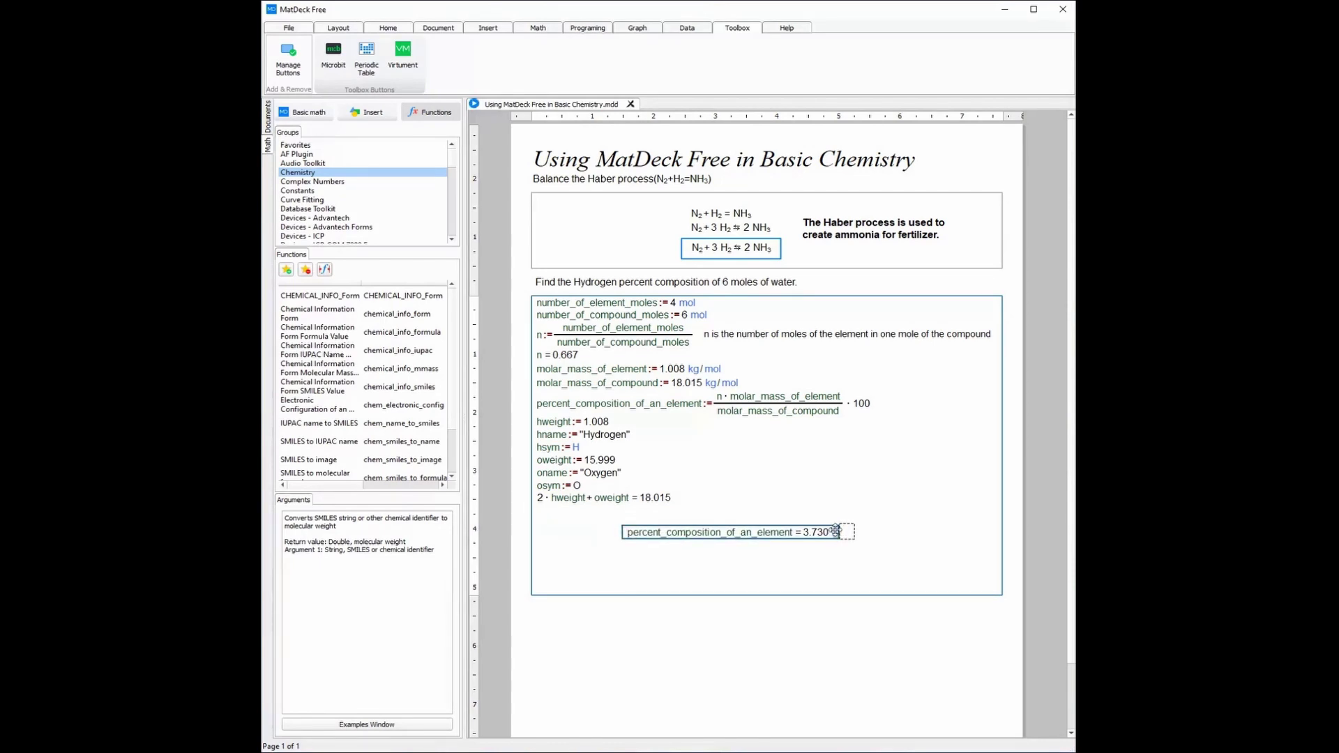
click(392, 28)
click(409, 50)
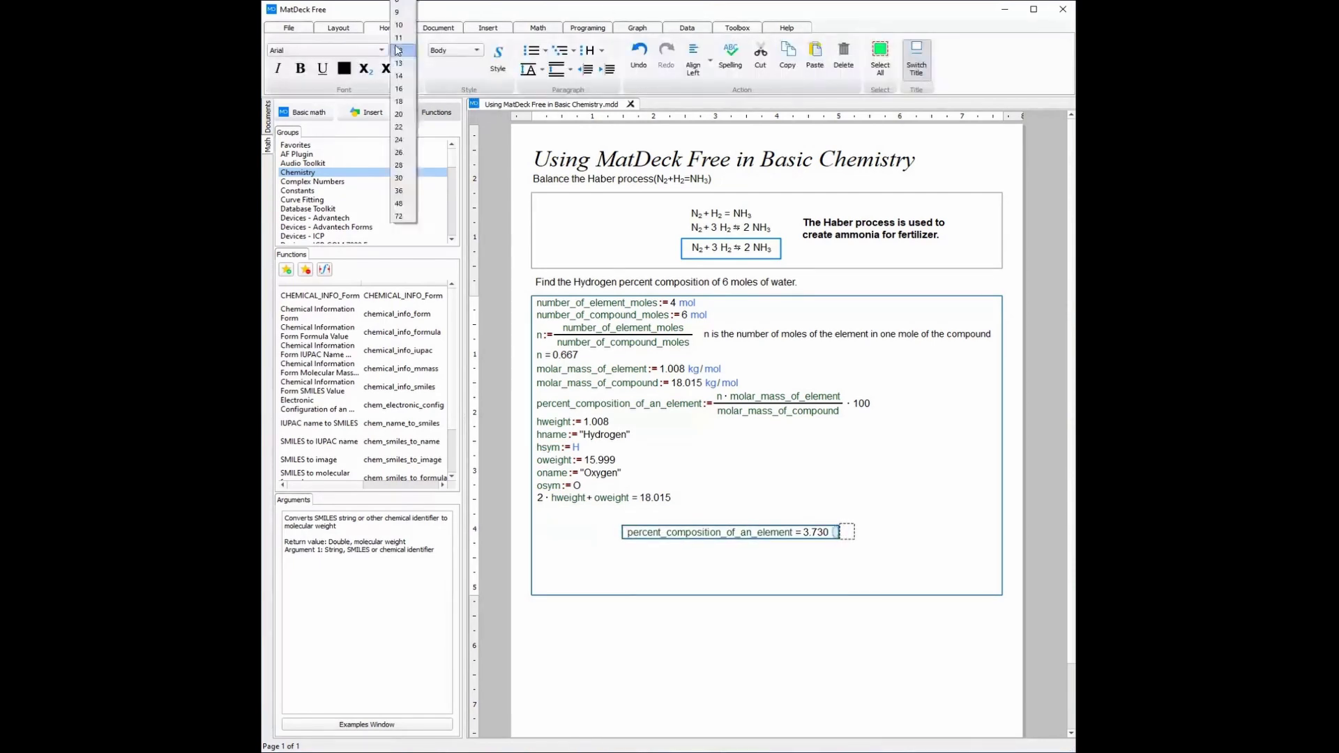
click(404, 106)
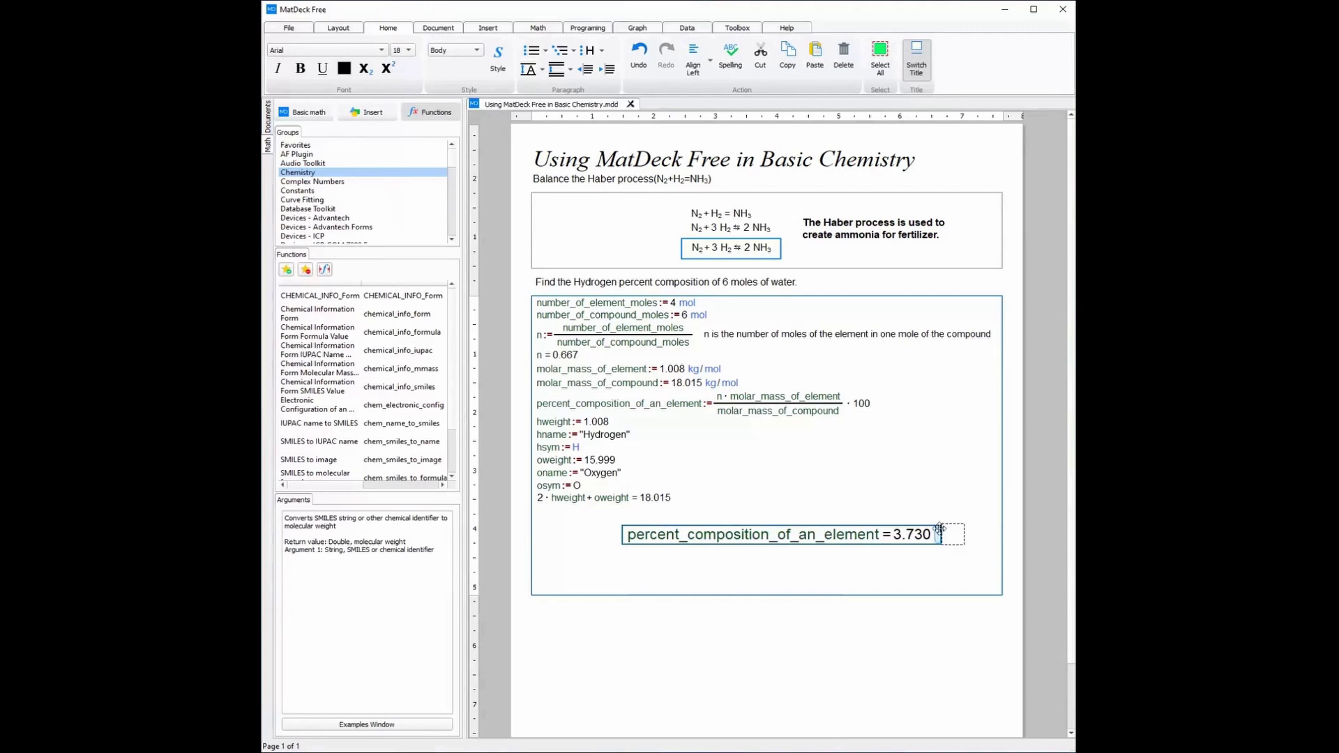
drag(940, 528, 928, 526)
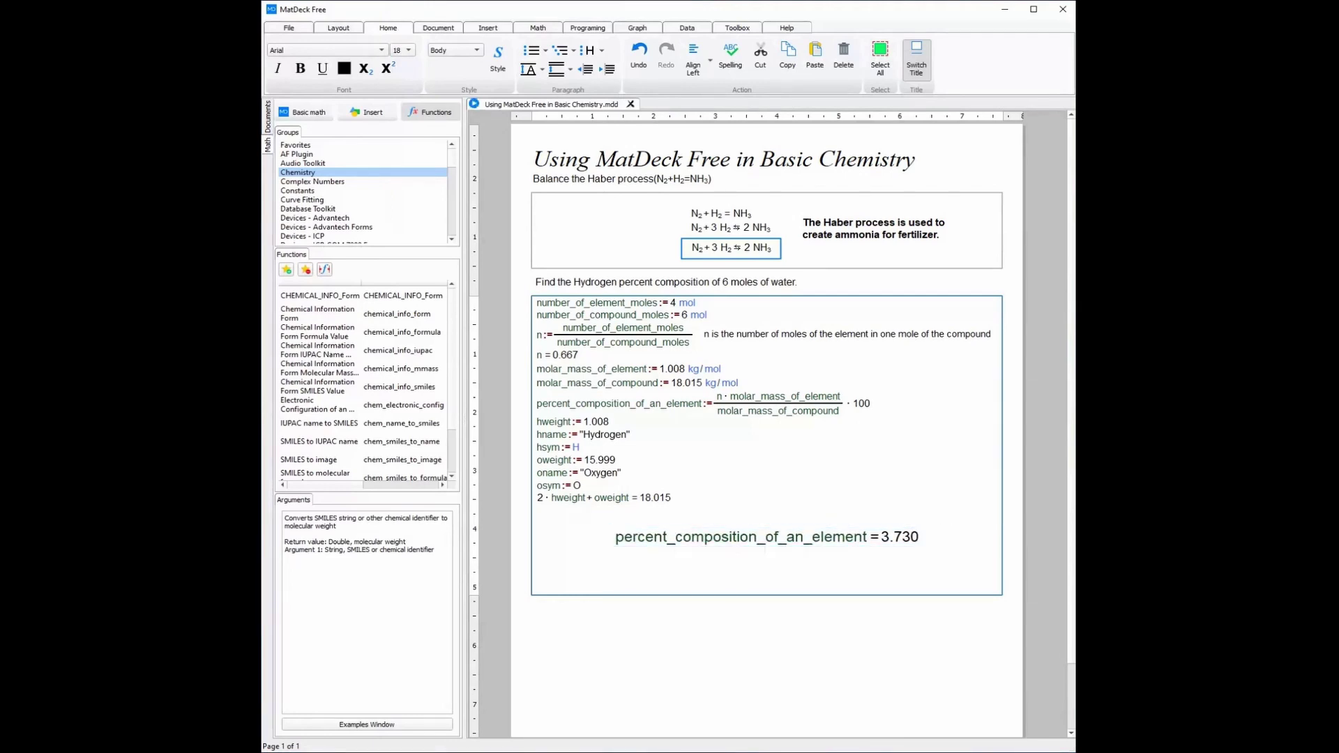
Step: Place a comment bubble beside the result and shorten the calculation frame
click(487, 28)
click(446, 50)
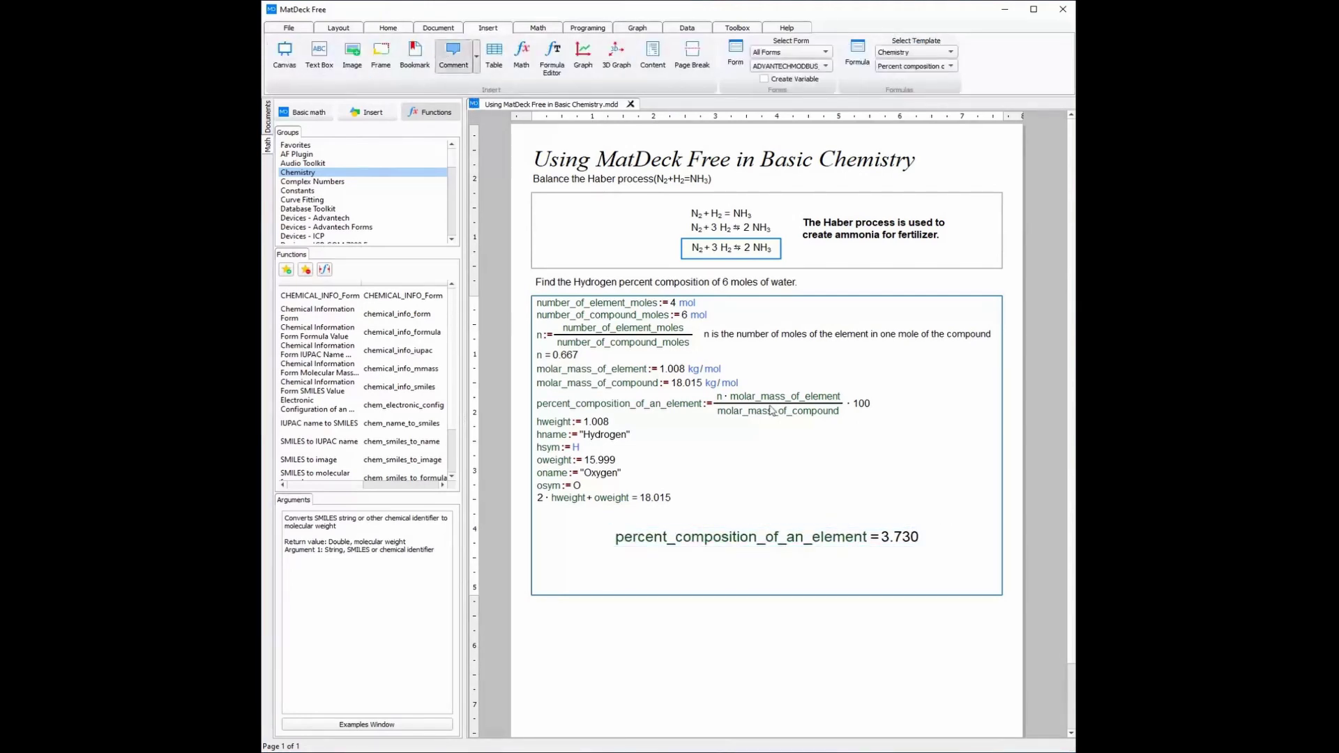
click(852, 459)
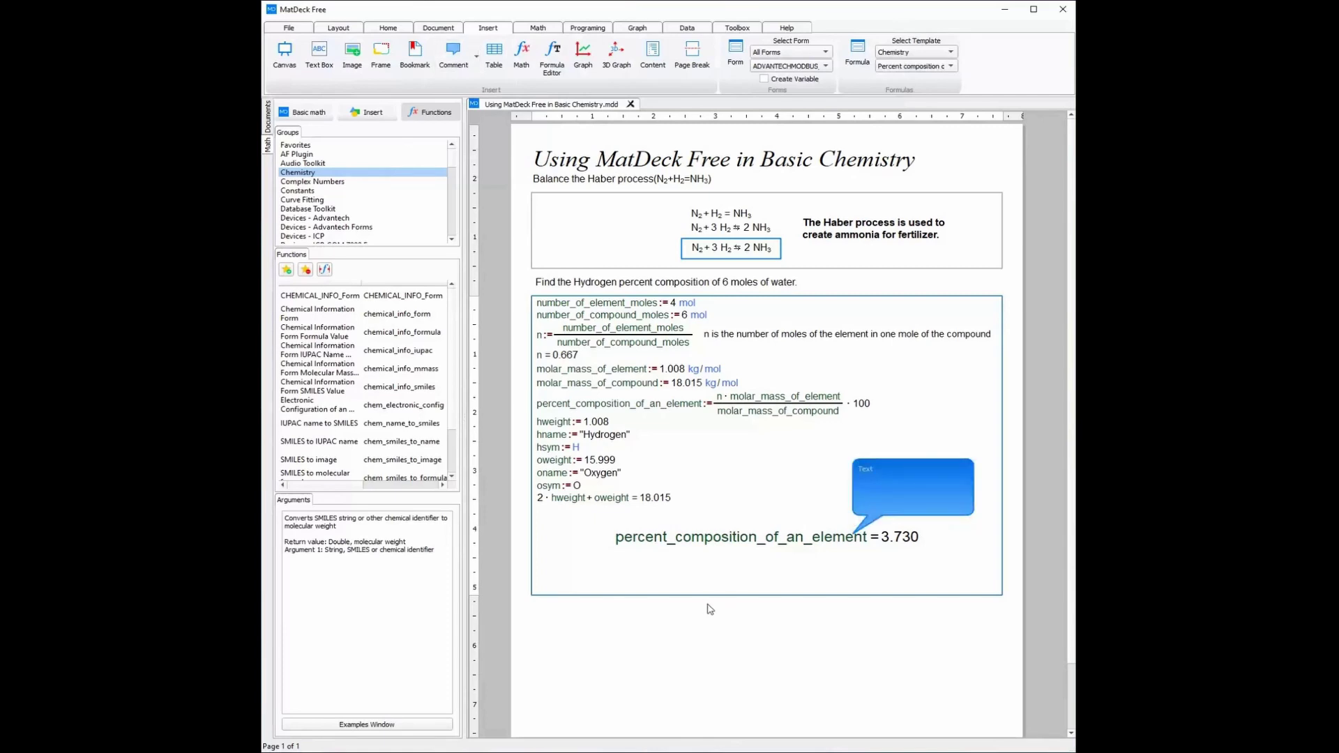
drag(476, 595, 476, 551)
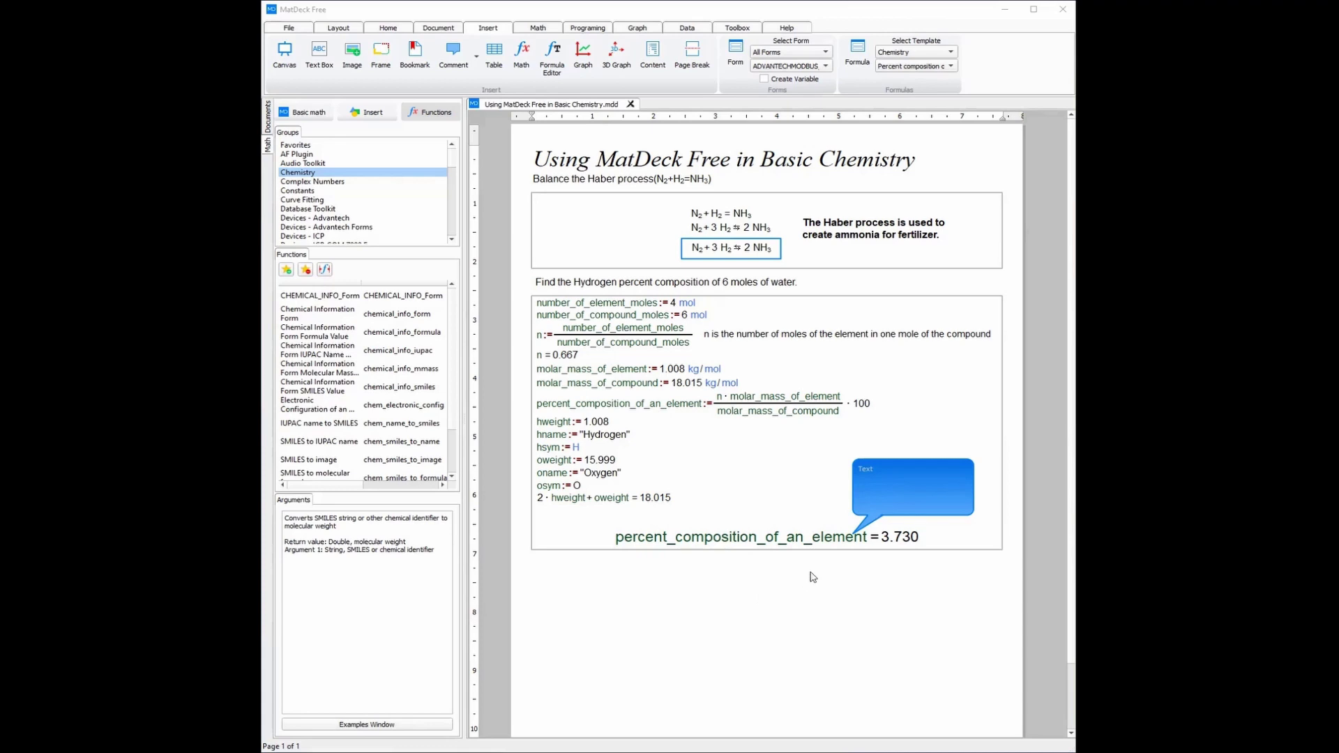
Step: Give the bubble a 3 px border, white background and light blue border colour
right_click(871, 495)
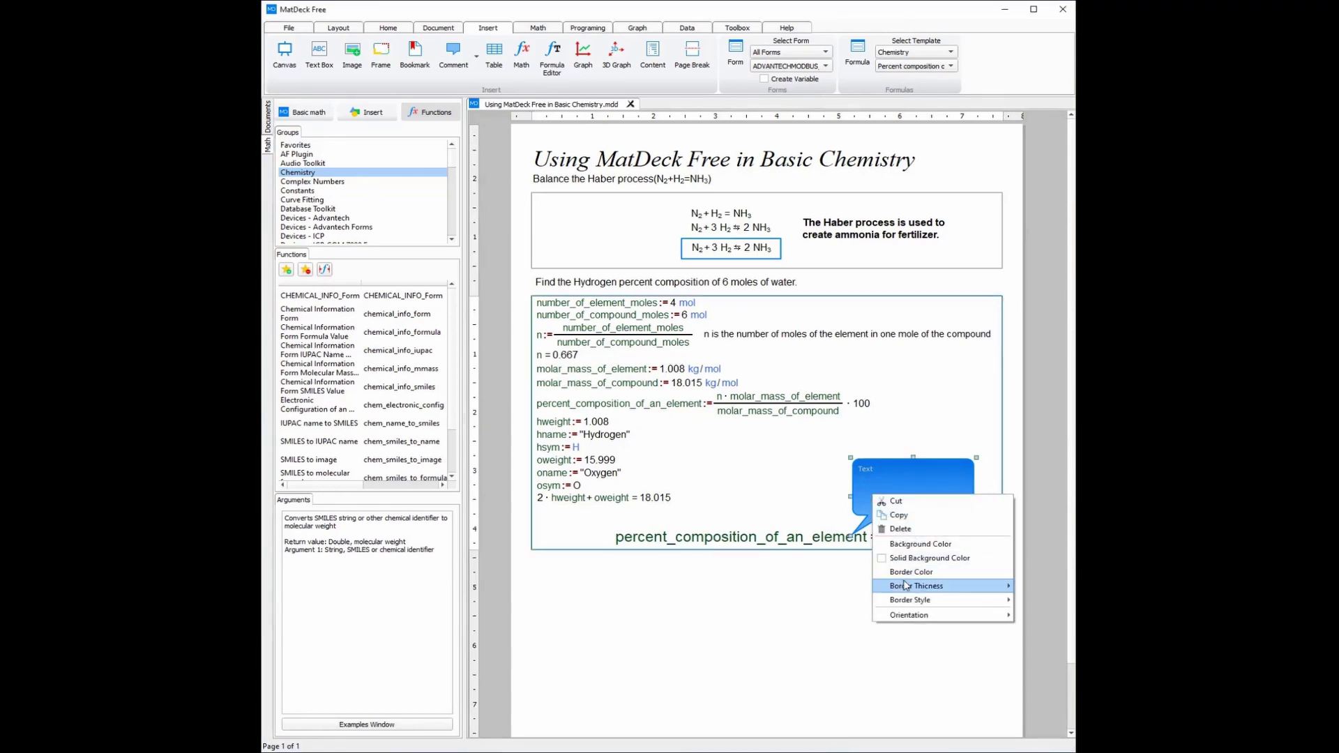
mouse_move(906, 588)
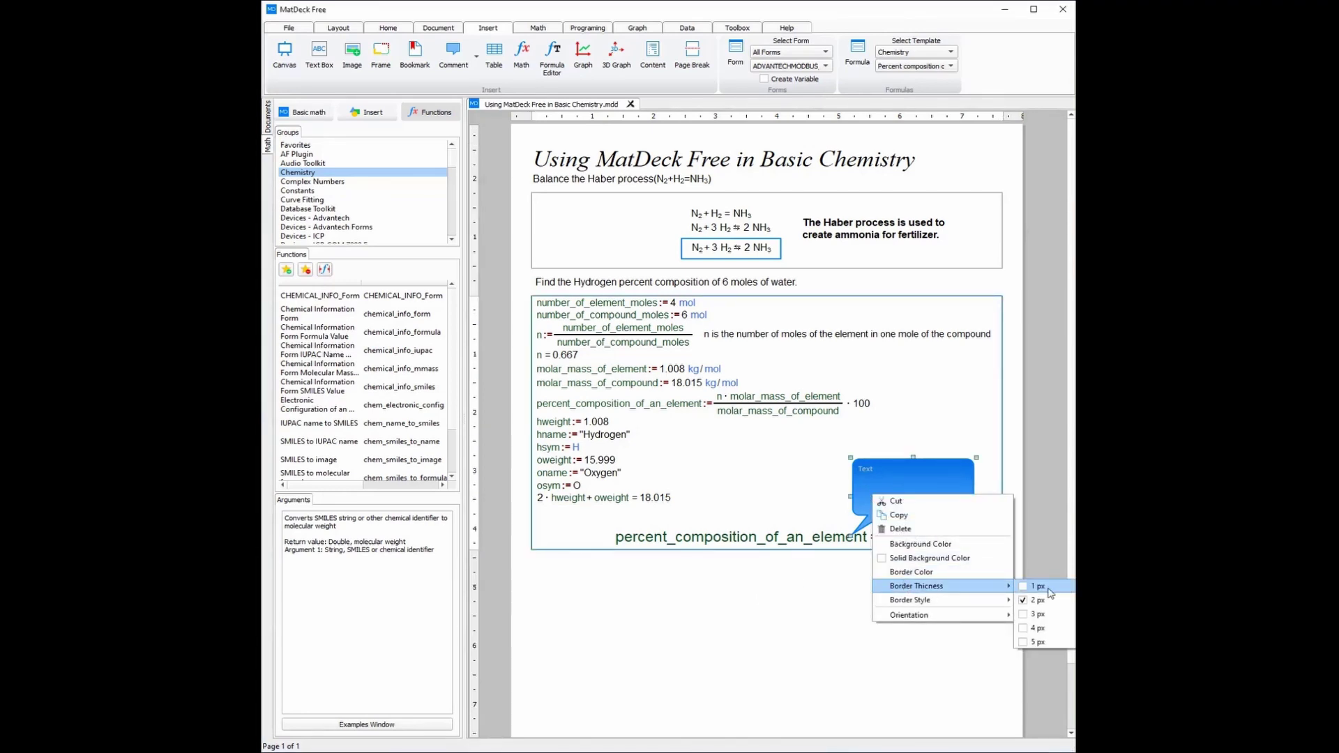
click(1037, 613)
right_click(915, 494)
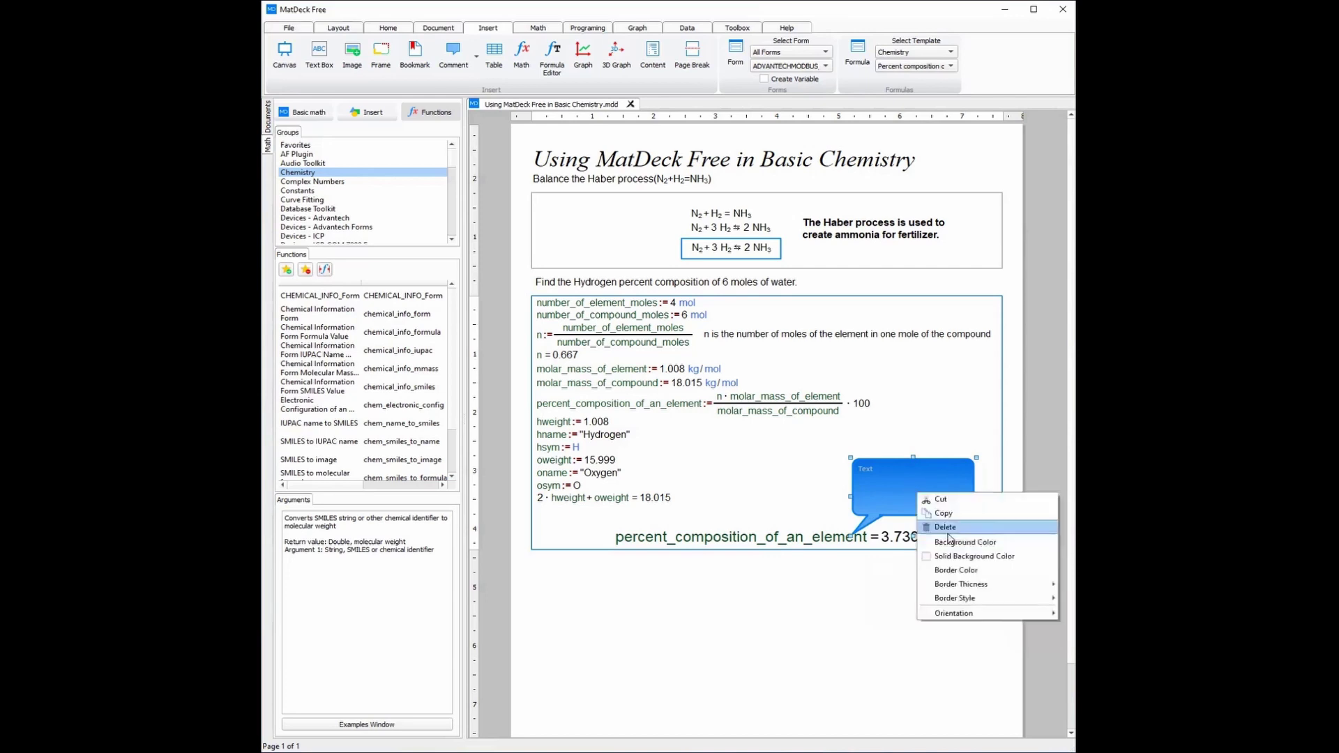
click(952, 544)
click(638, 453)
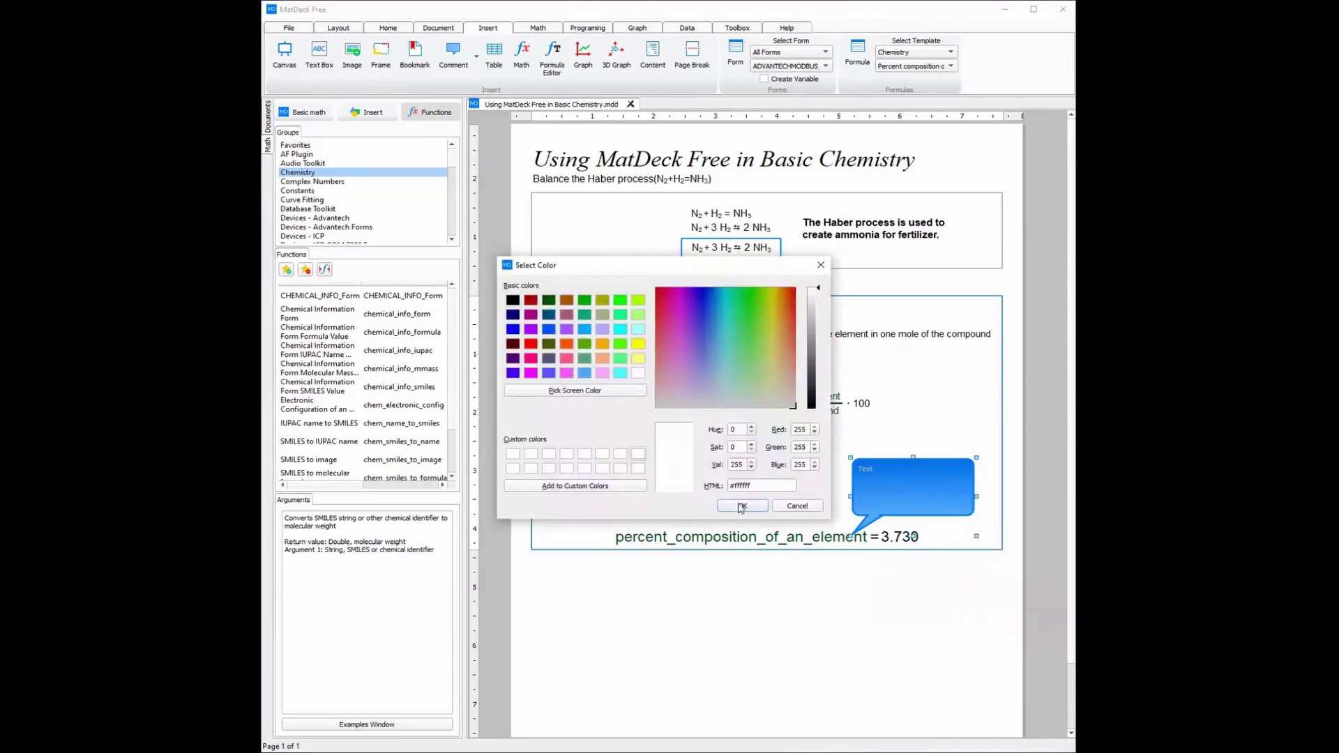
click(743, 505)
right_click(874, 483)
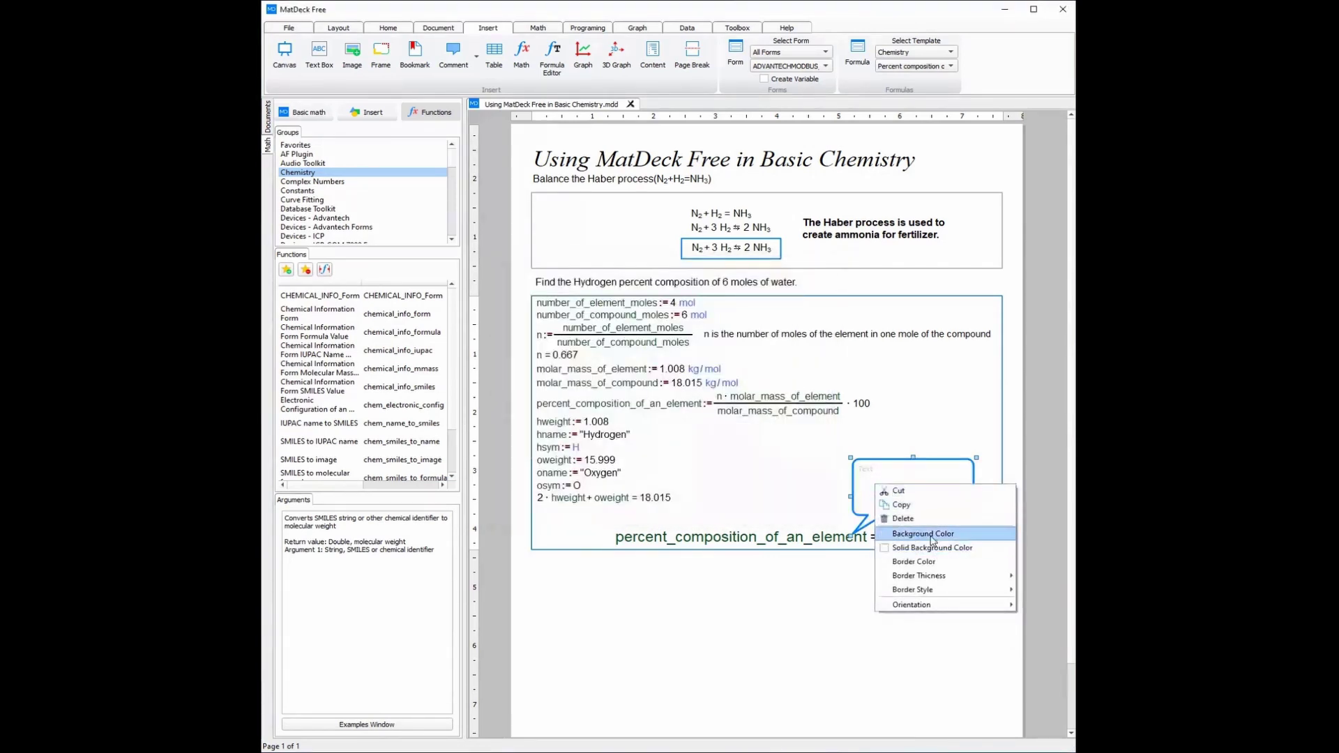
click(907, 551)
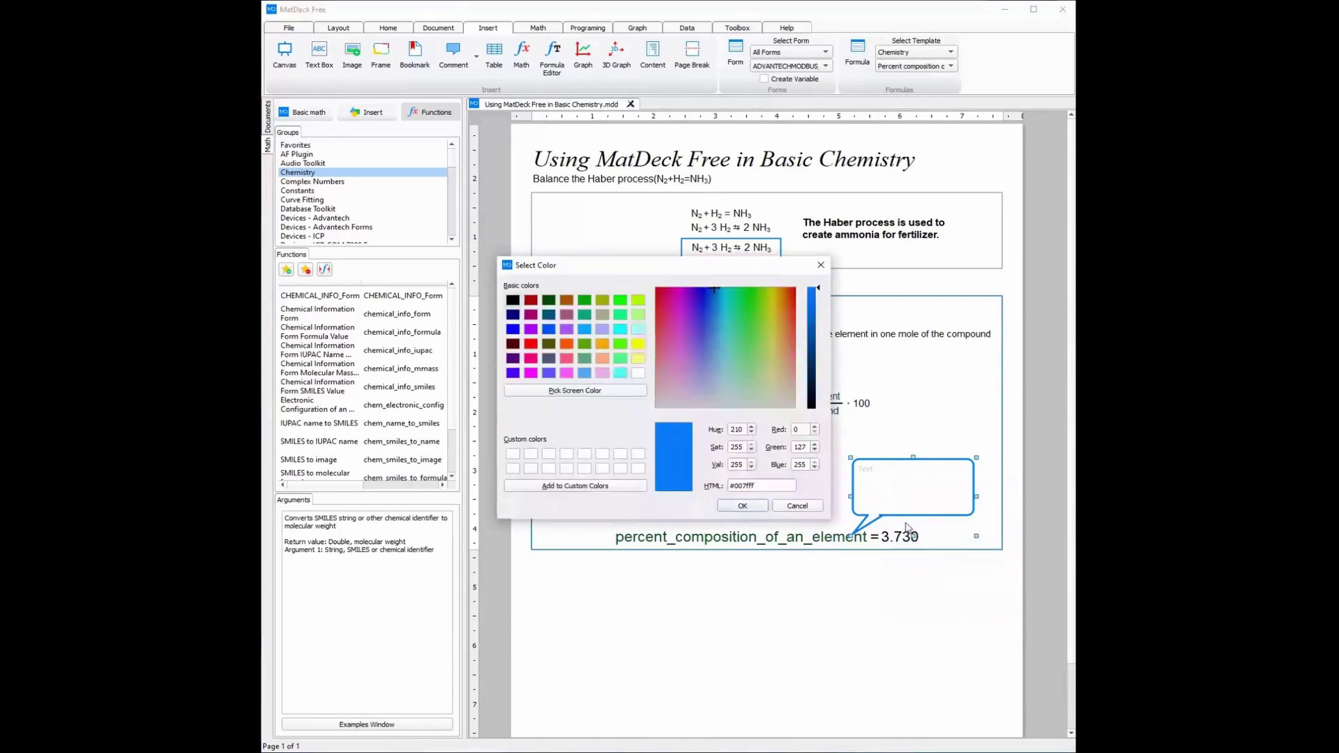
click(584, 375)
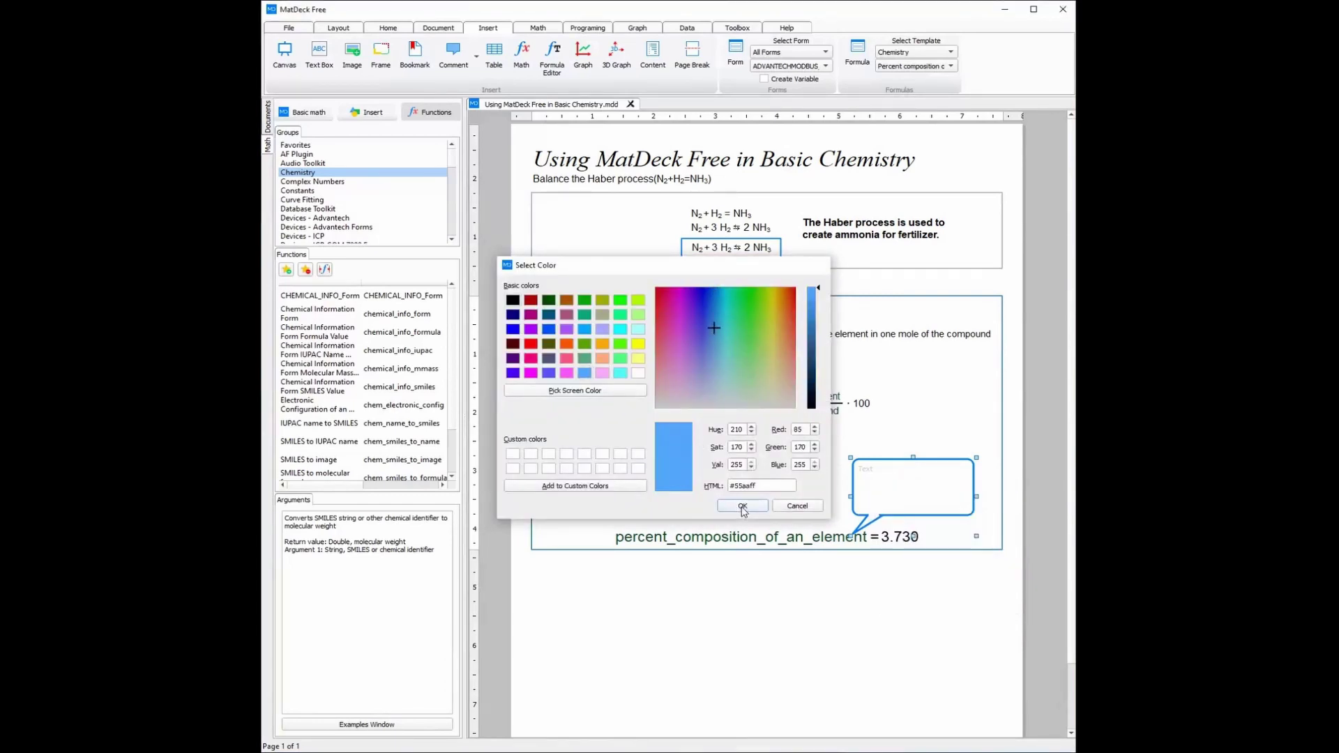
click(742, 506)
Step: Paste the hydrogen 3.730% composition note at size 10, then resize and shift the bubble
click(876, 471)
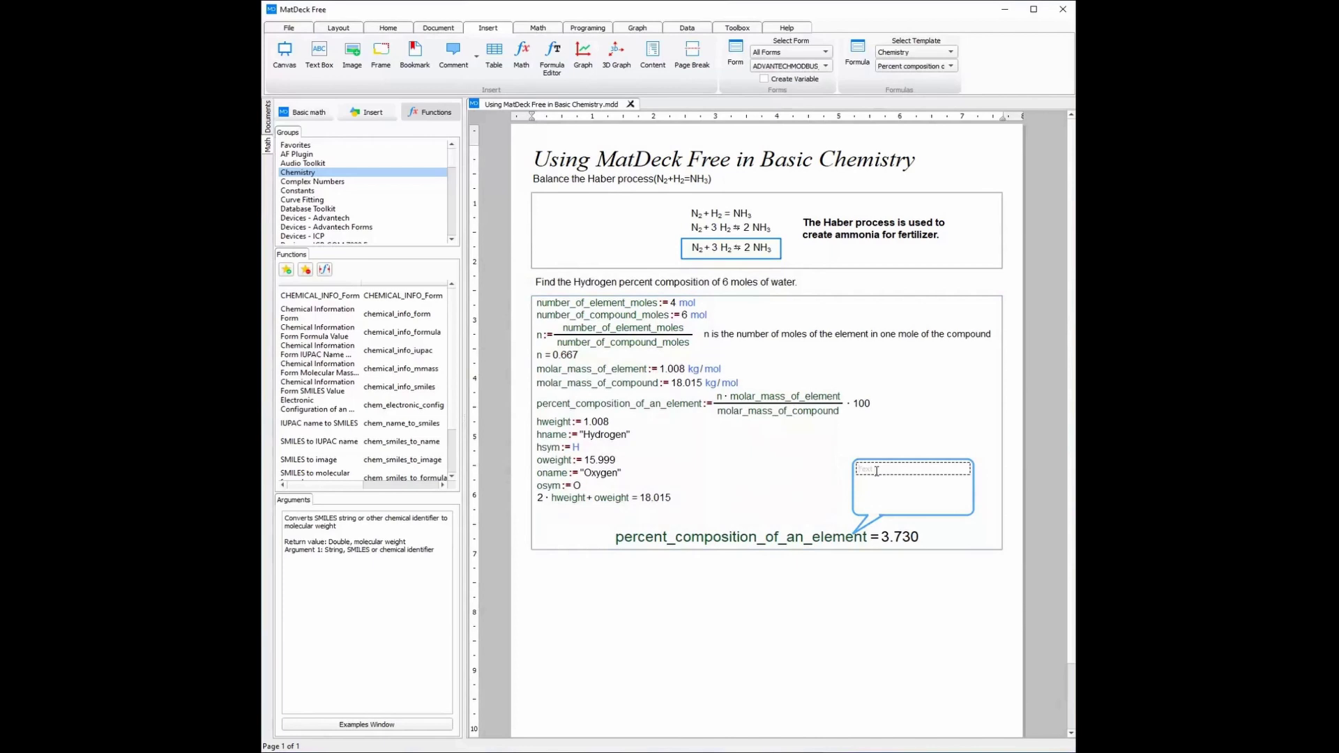
text(The Hydrogen percent composition of 6 moles of water is 3.730%)
key(ctrl+a)
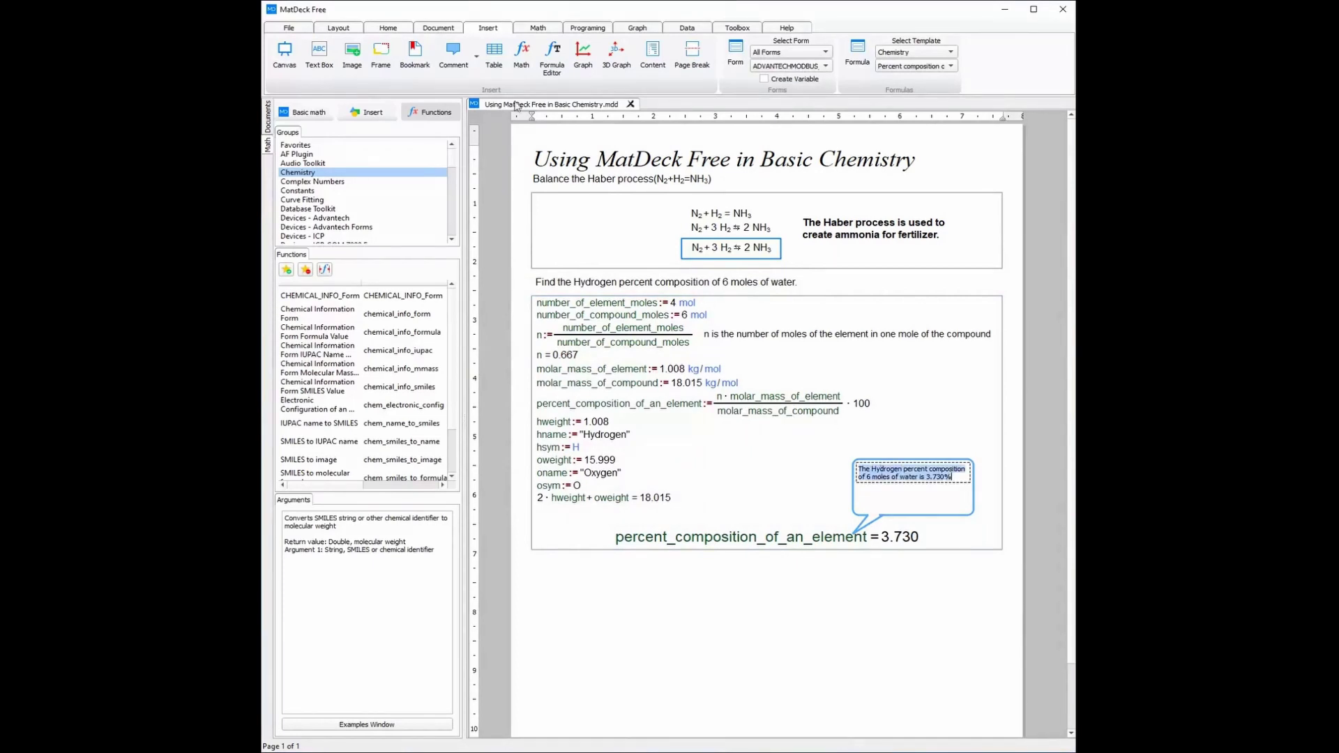
click(385, 27)
click(403, 50)
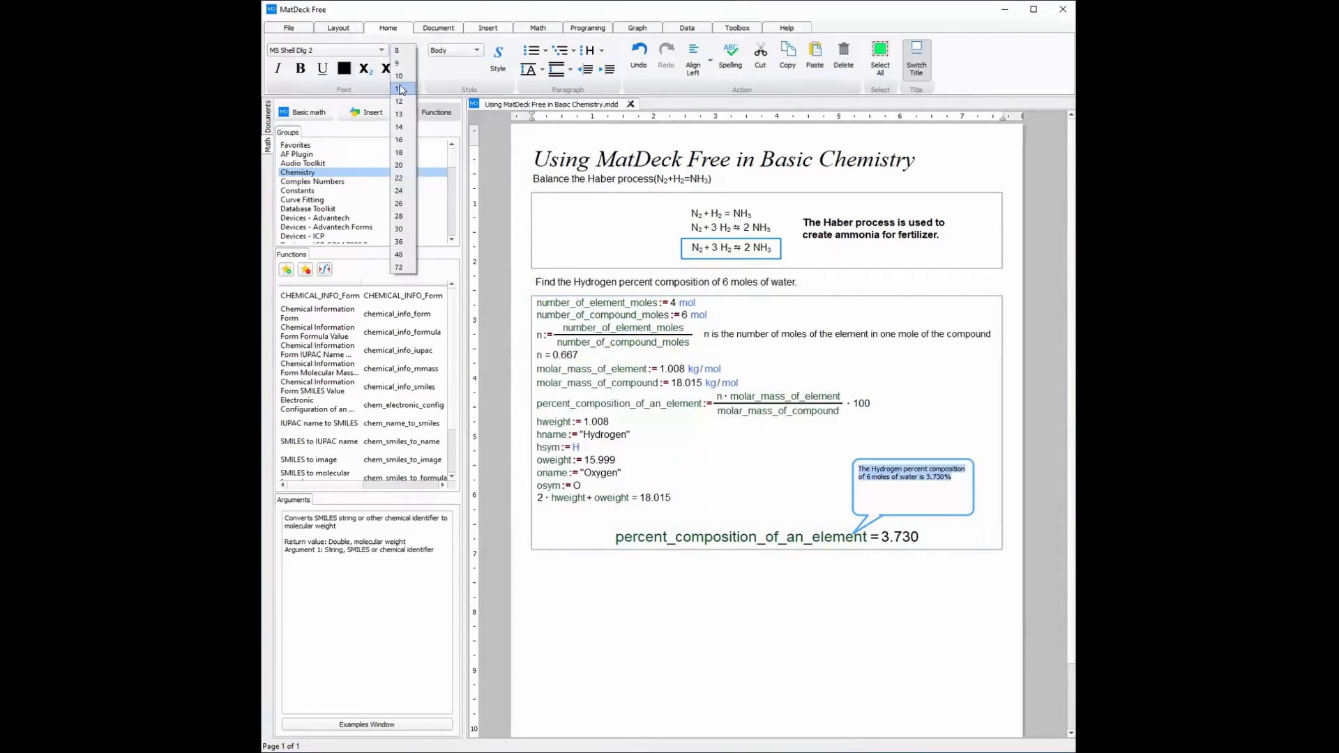
click(400, 76)
click(916, 516)
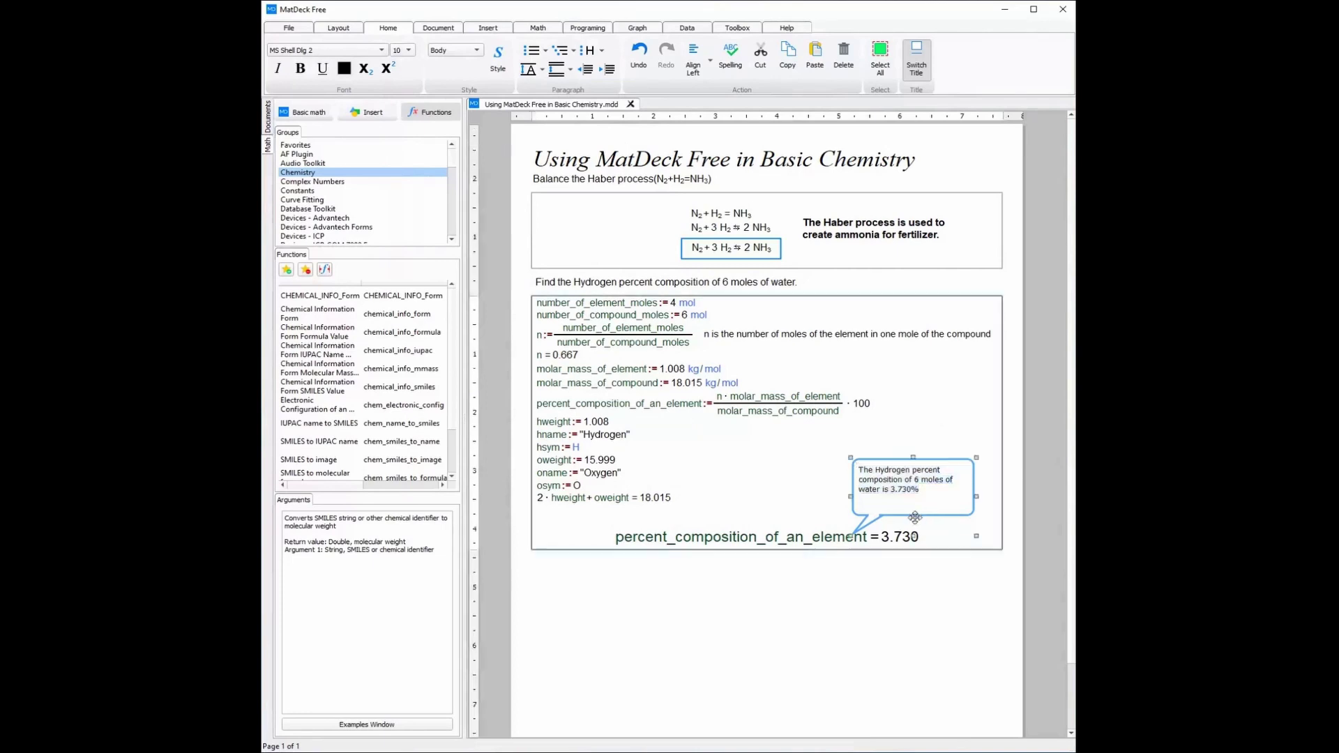
drag(913, 536, 913, 516)
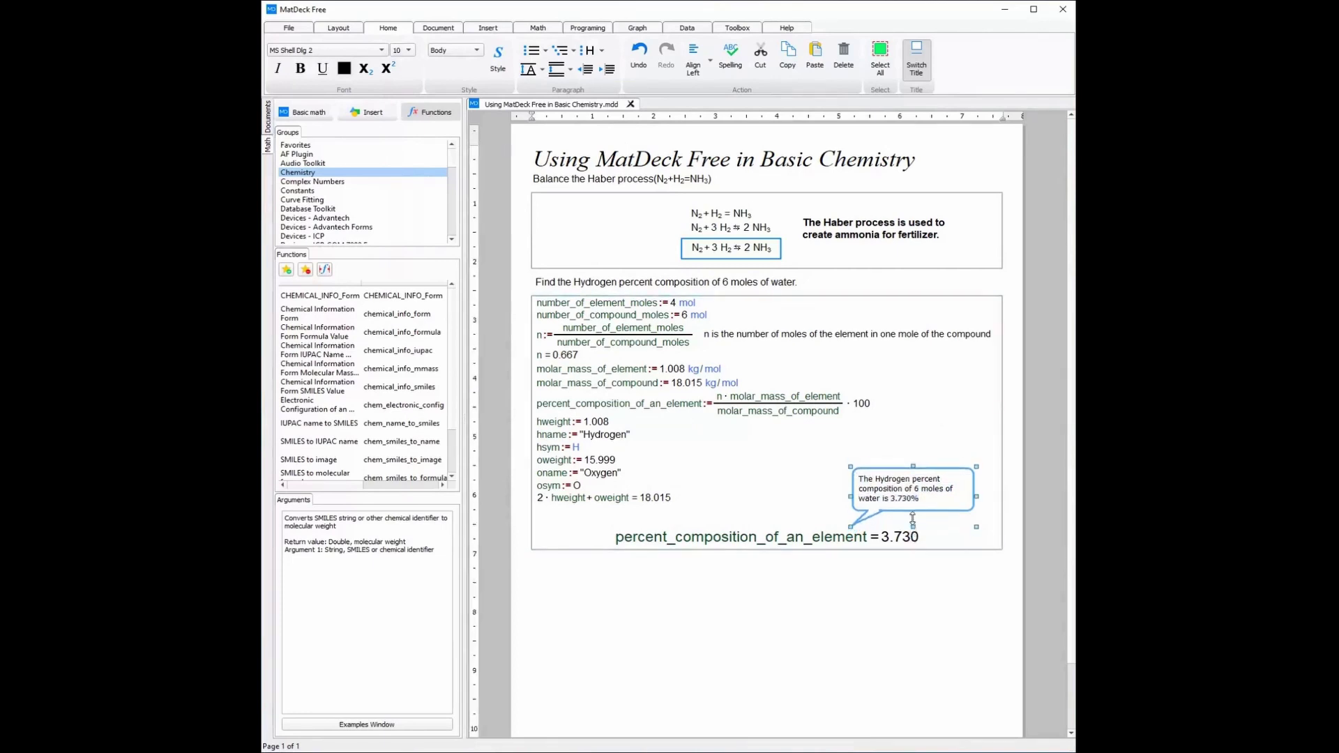
mouse_move(940, 471)
mouse_down()
mouse_move(965, 469)
mouse_move(922, 477)
mouse_up()
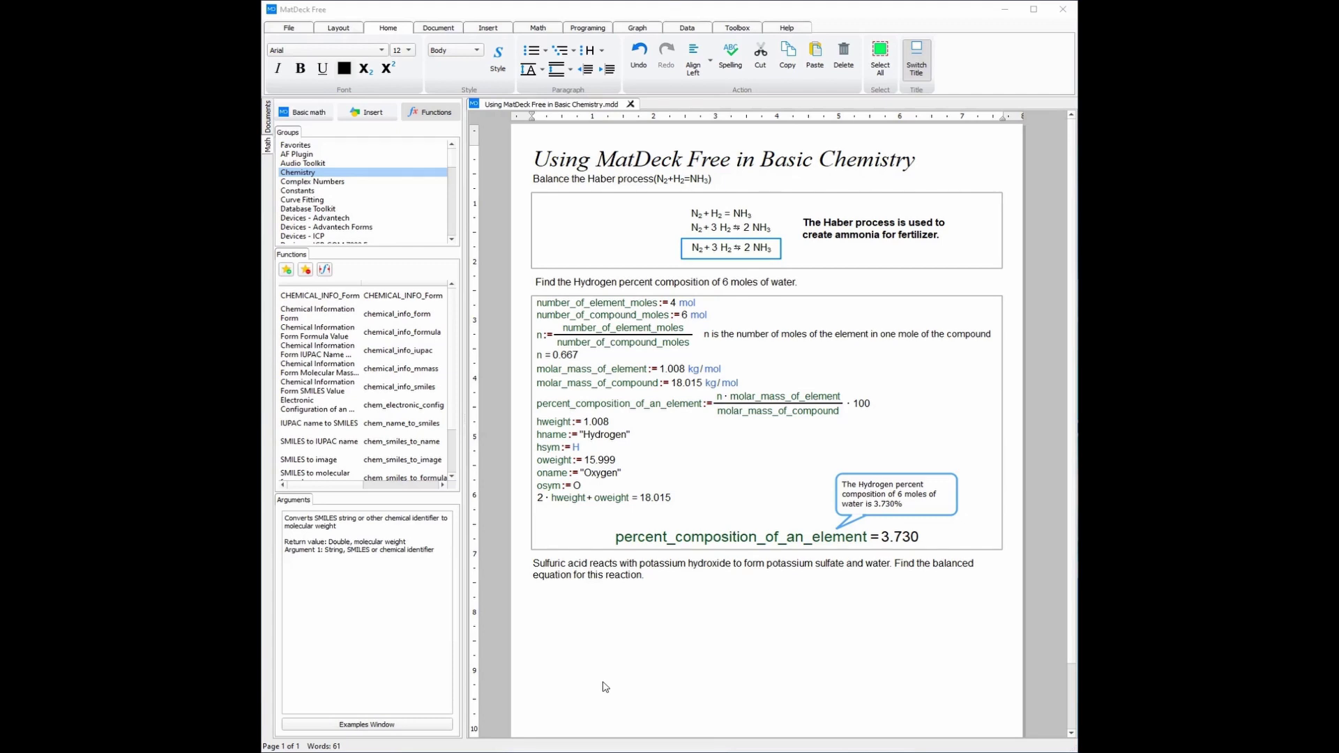
Step: Bring up the Insert features and the Select Form group list
click(489, 28)
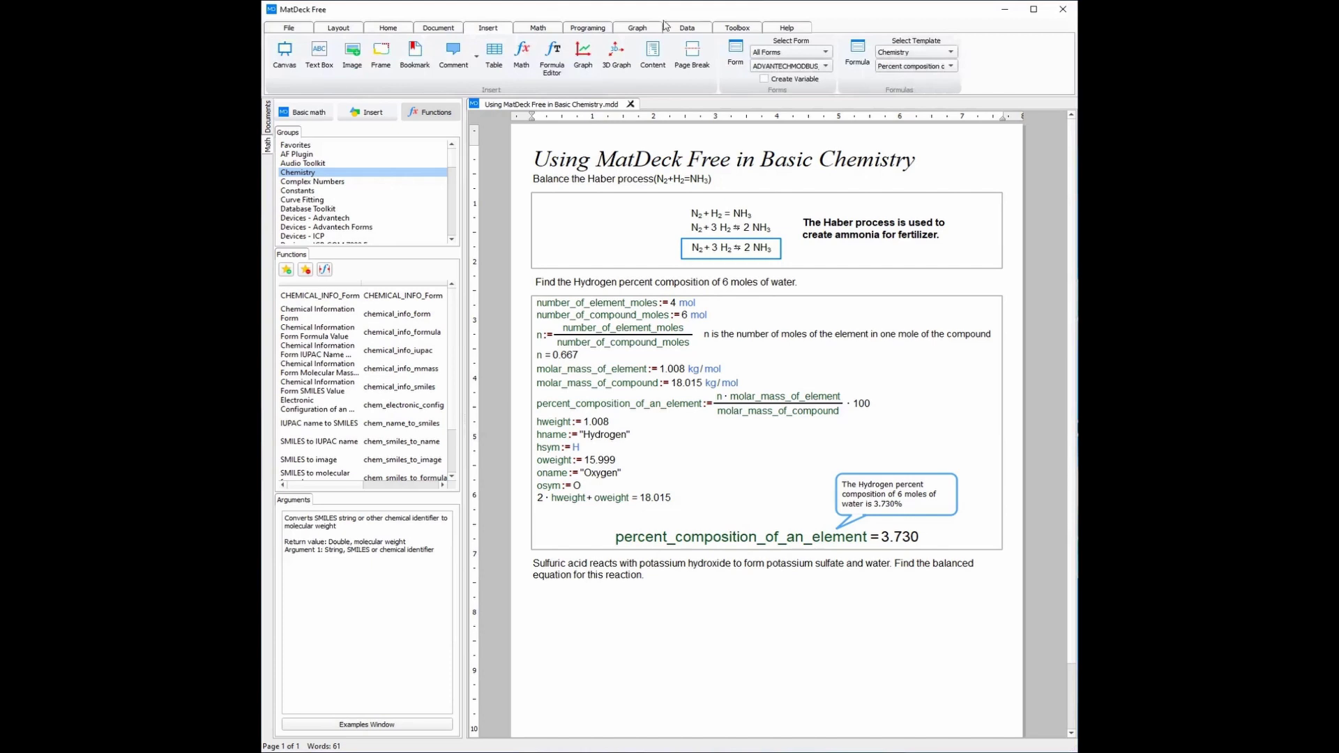
click(790, 53)
Step: Choose the Chemistry form group and place the Chemical Info form below the problem statement
click(778, 104)
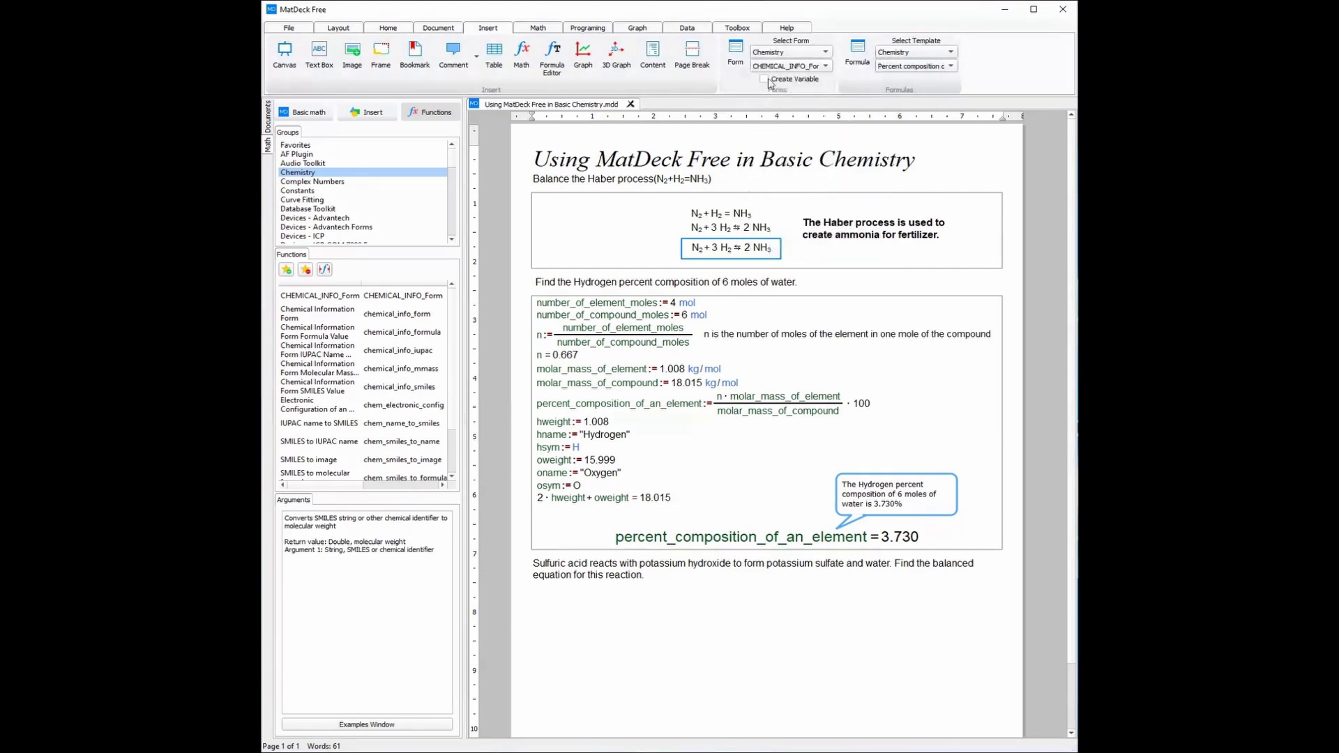
click(742, 57)
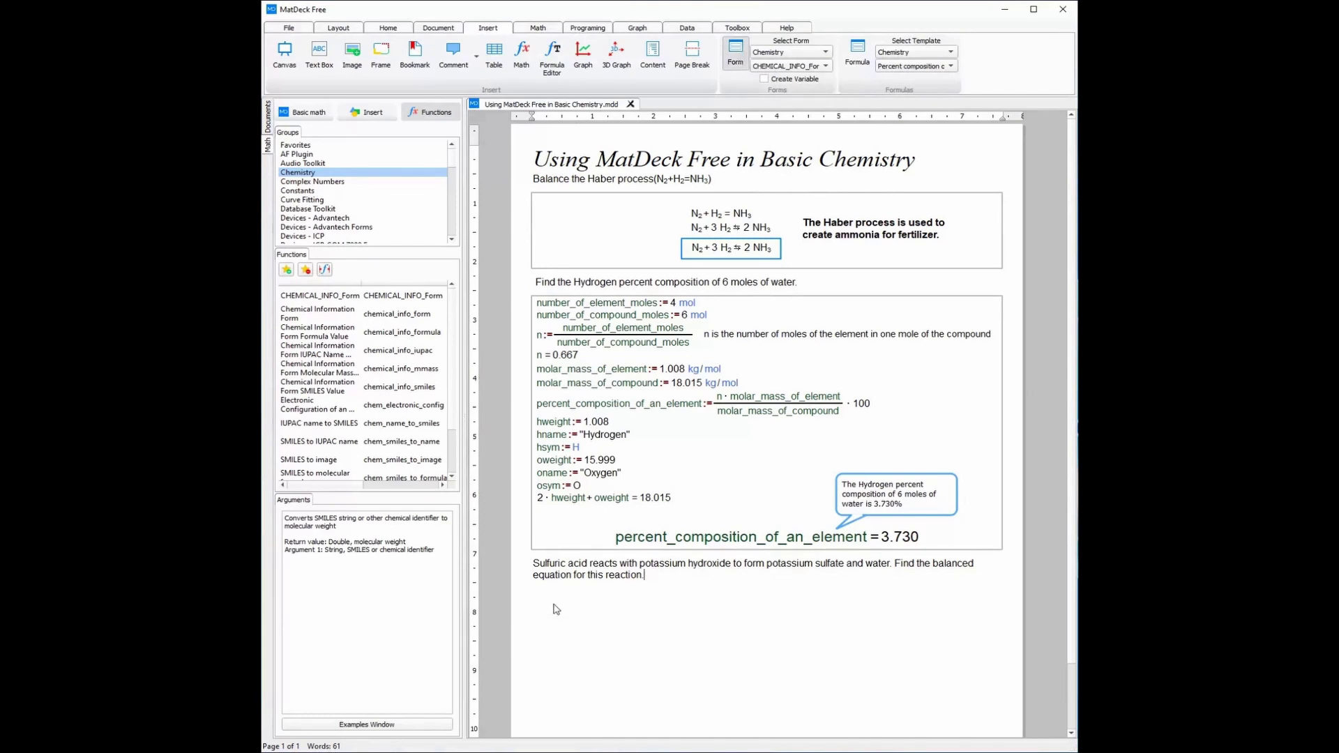
click(556, 609)
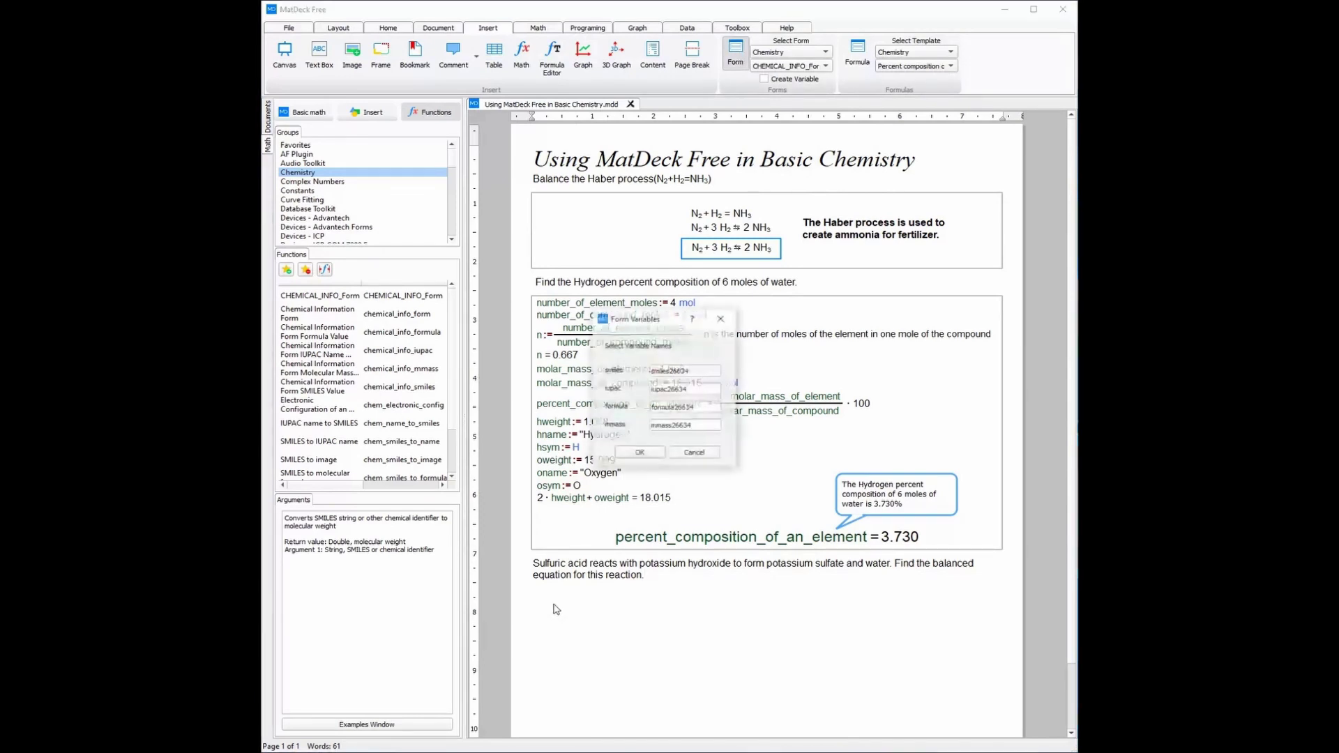
Step: Rename the mmass form variable to molecular and name the form chemistry
double_click(671, 426)
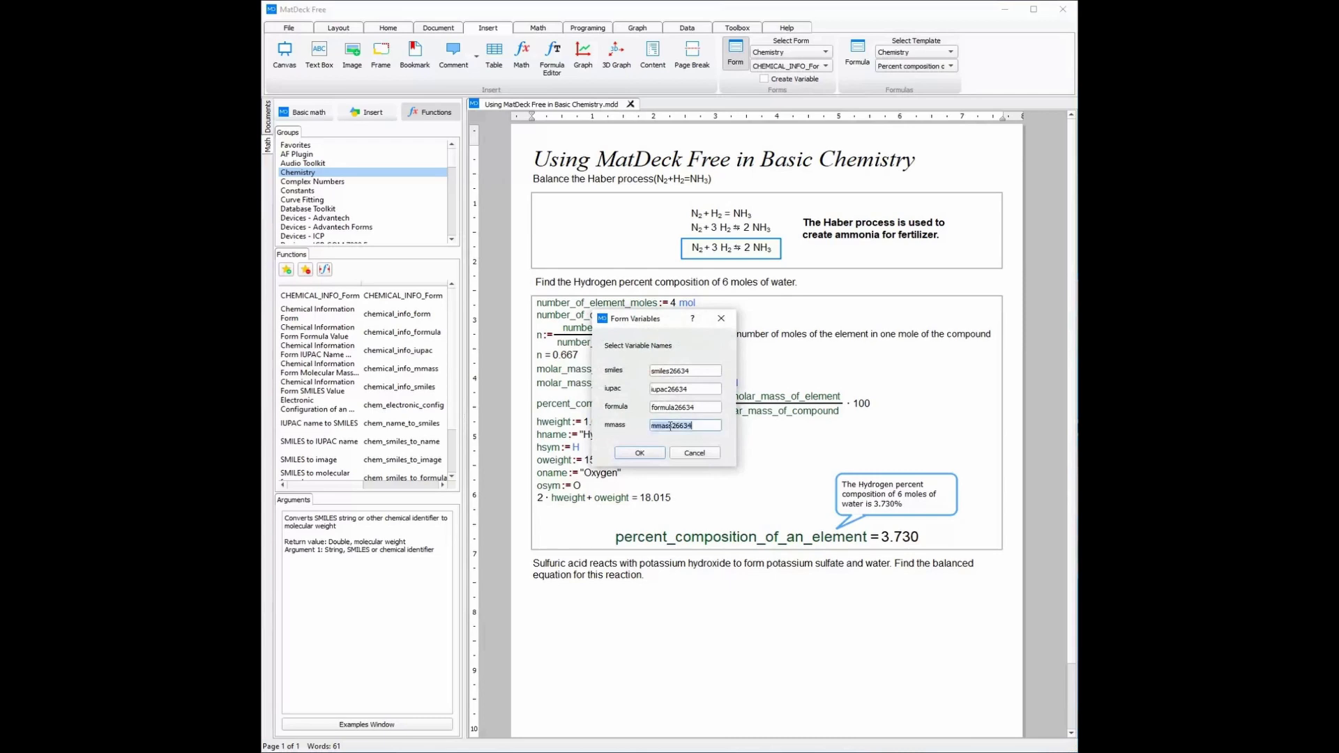
text(molecular)
click(640, 452)
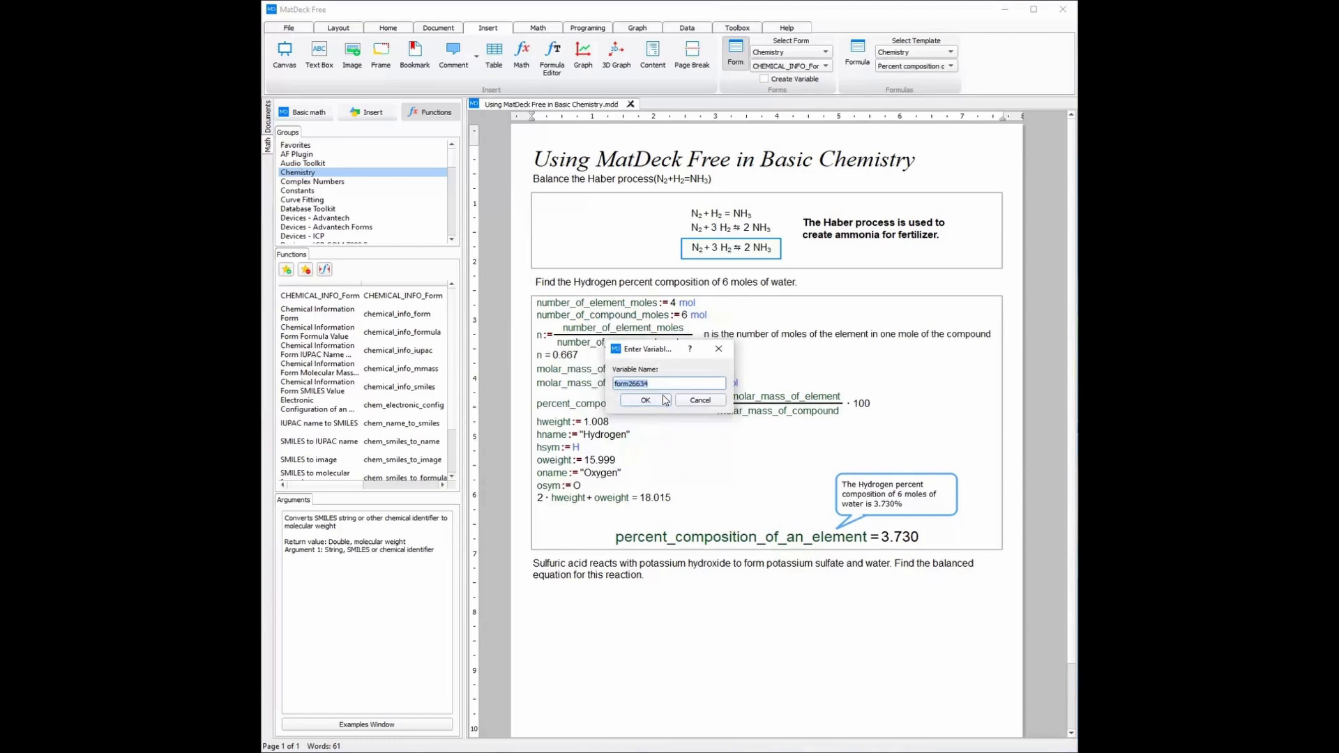
text(chemisty)
click(655, 399)
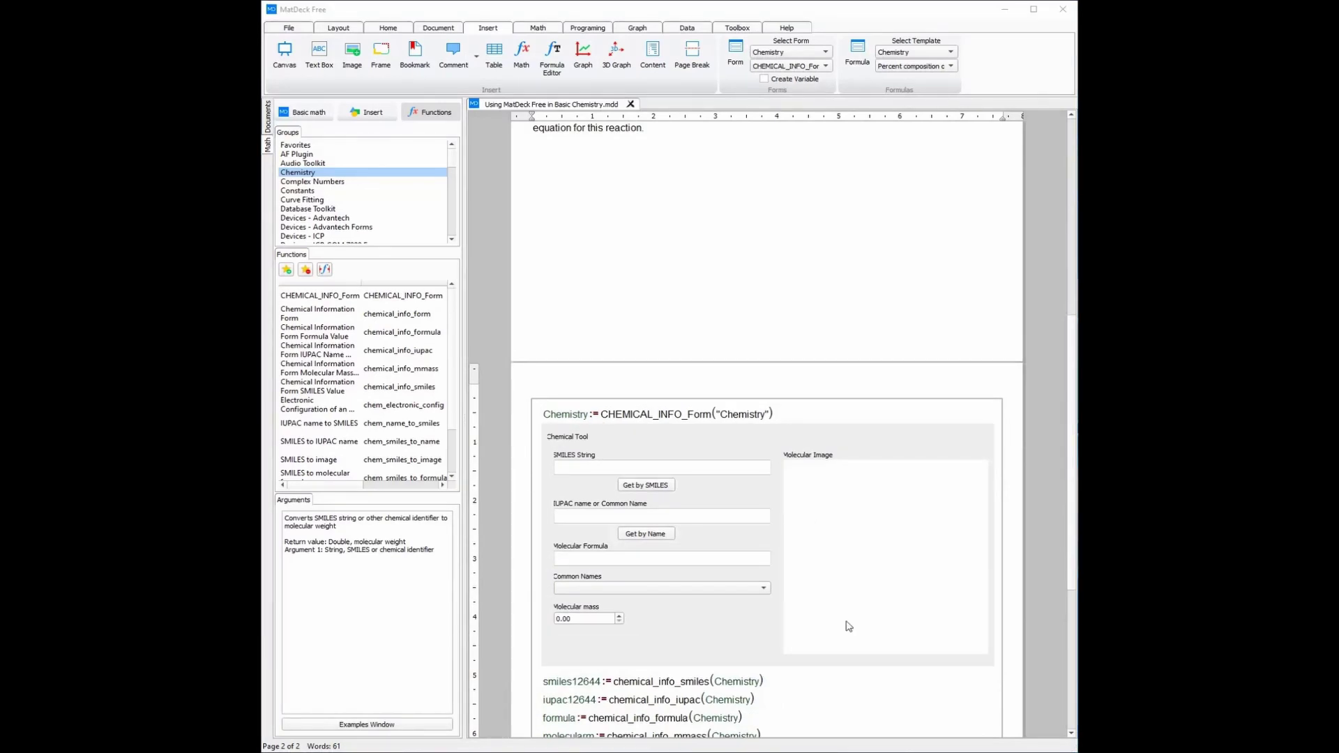
Step: Look up Sulfuric acid by name in the form, showing H2O4S and mass 98.07
click(614, 519)
text(Sulfuric acid)
click(646, 533)
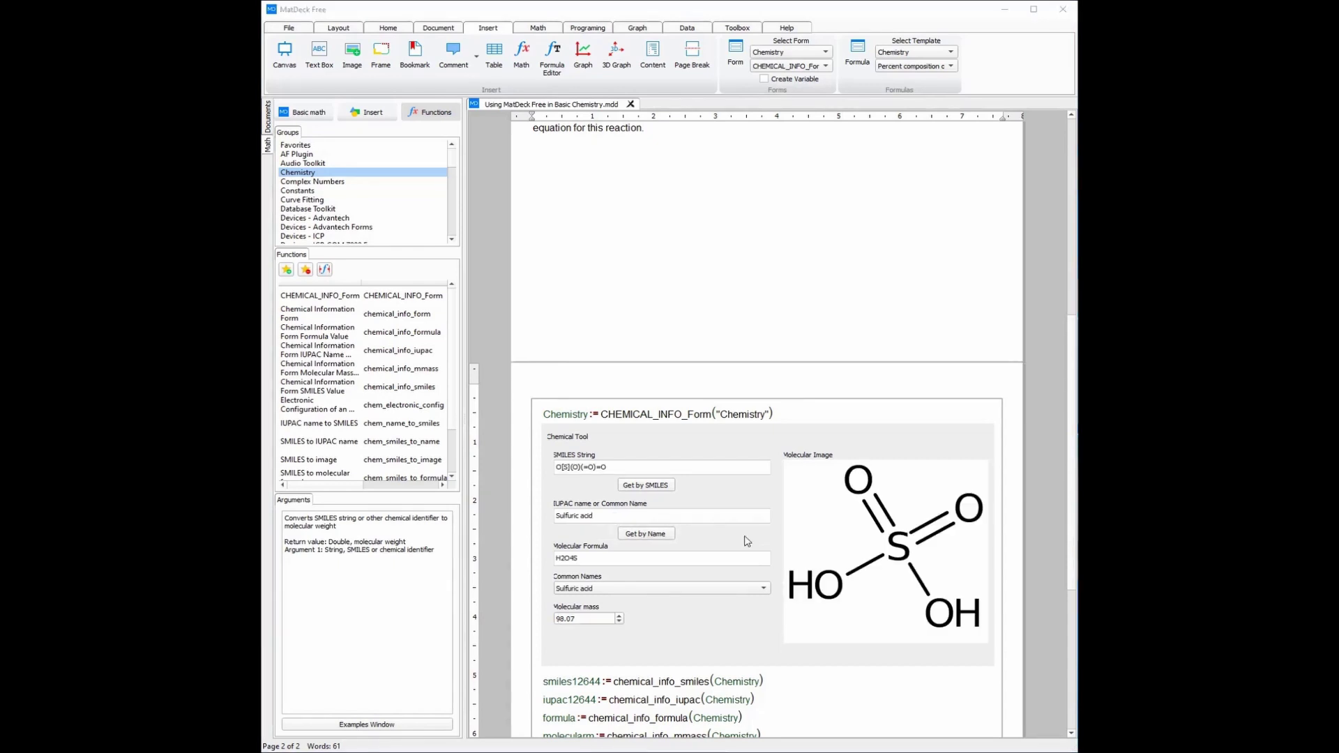
scroll(755, 638, down, 3)
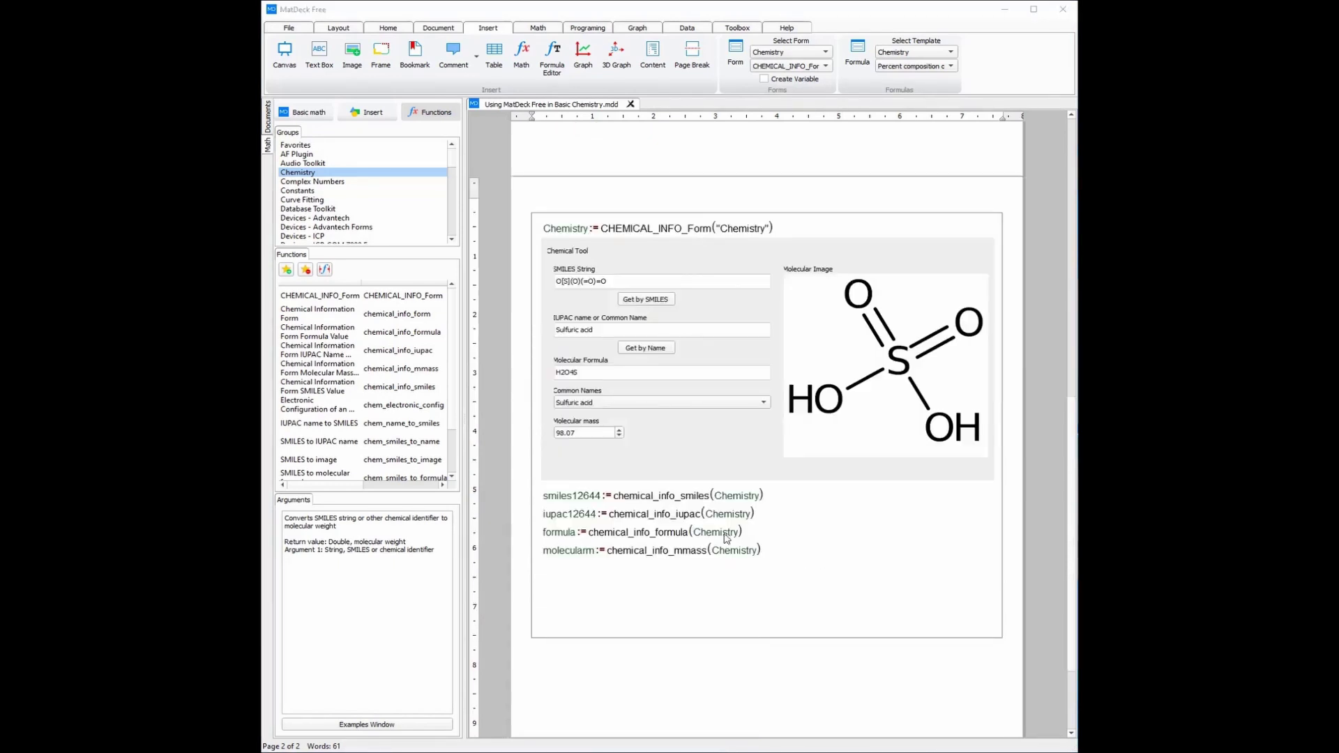
click(658, 580)
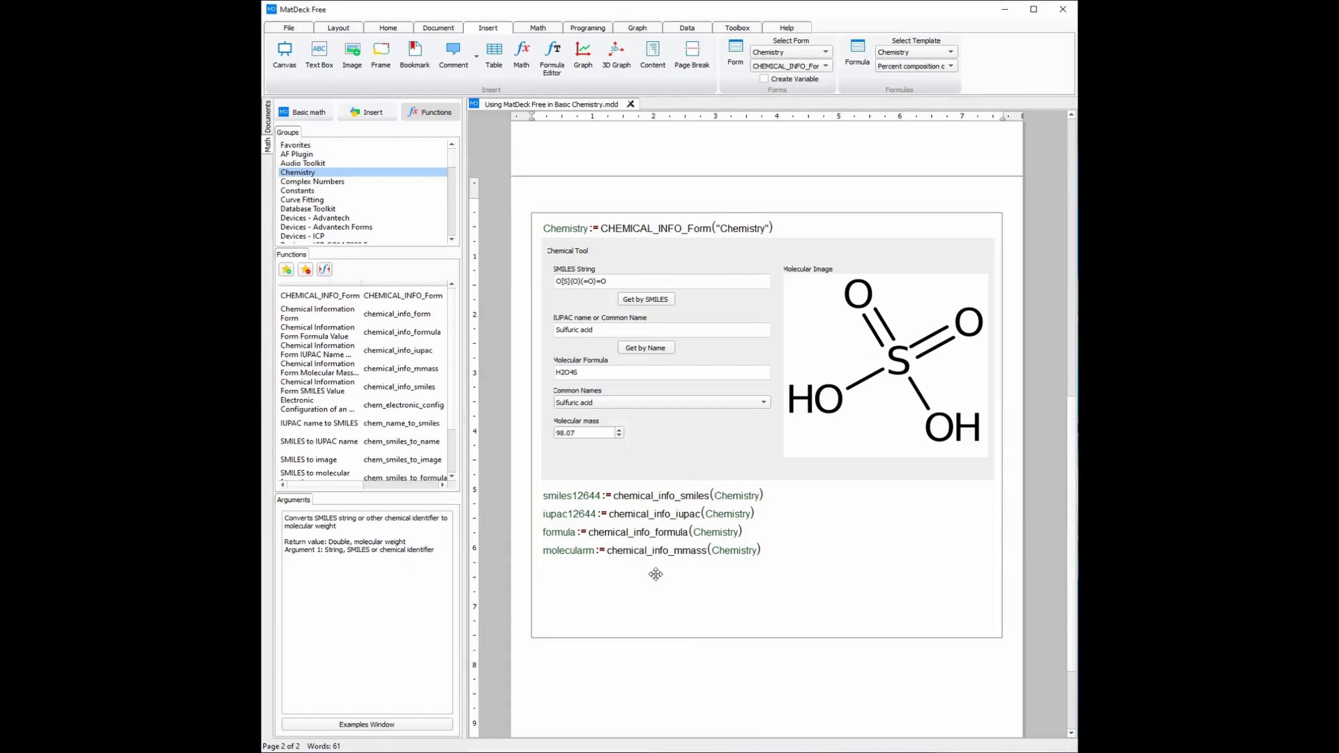
Step: Start the equation with H₂O₄S+ below the formula lines
text(H)
text(_2)
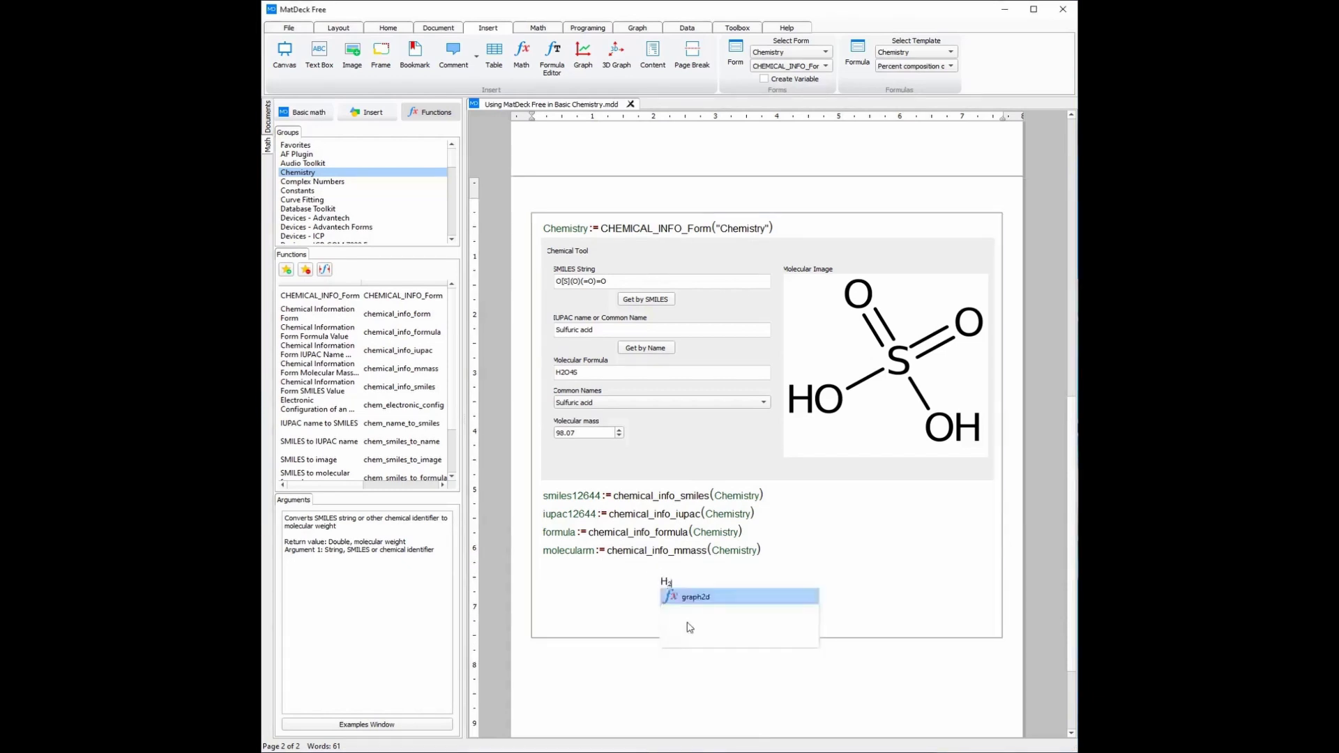
text(O_4S)
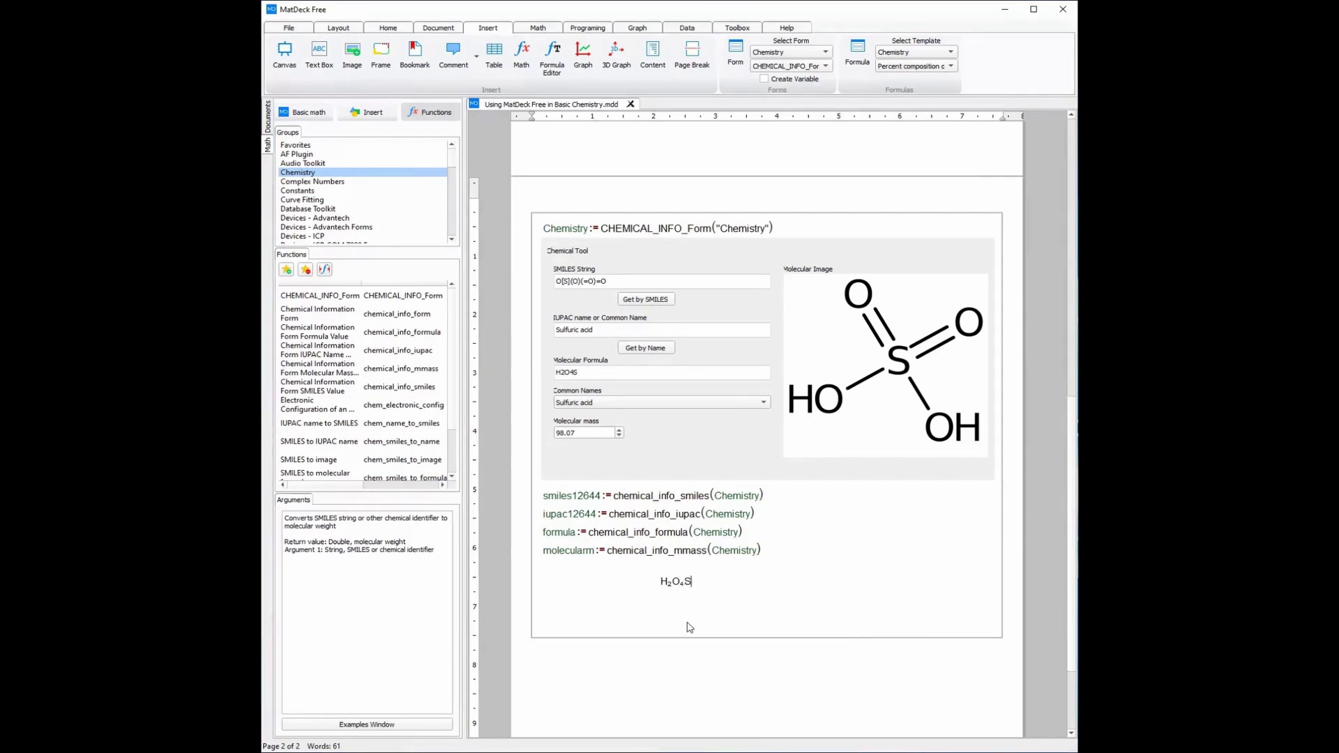
text(+)
scroll(1027, 646, up, 5)
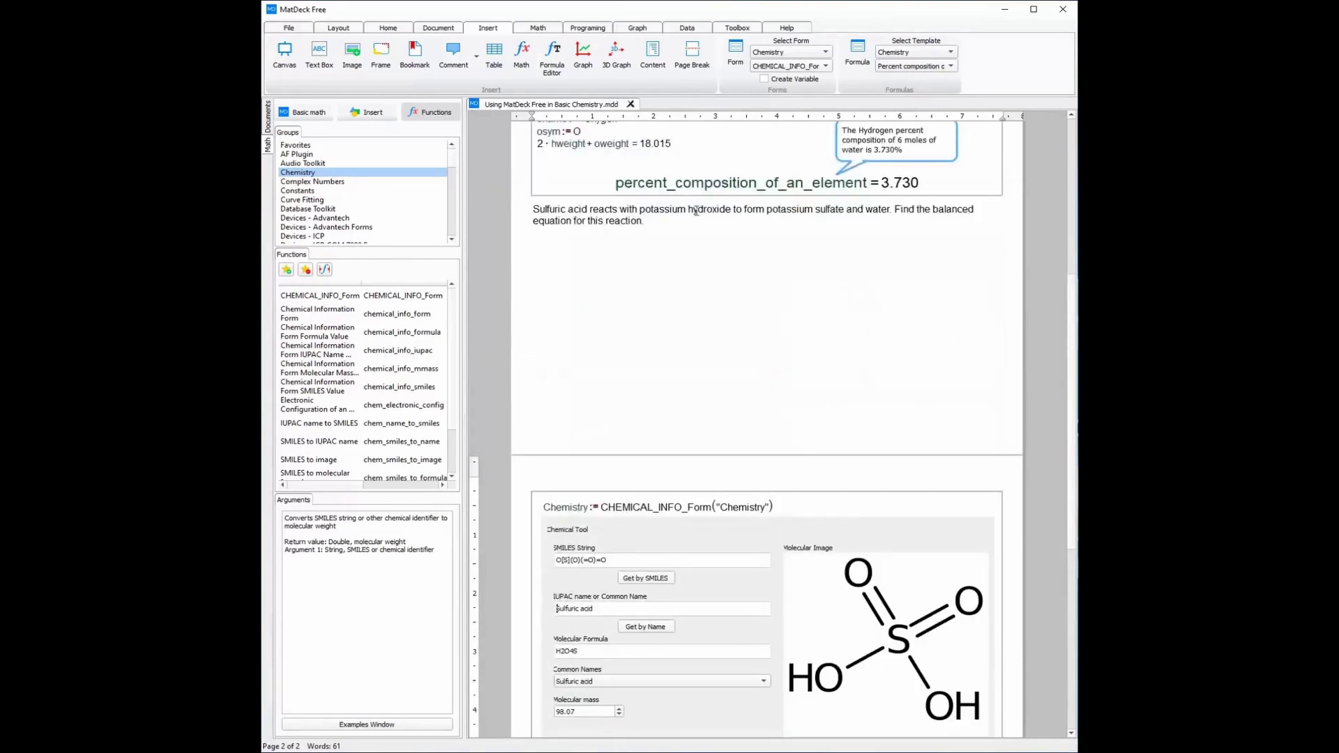
scroll(696, 209, down, 3)
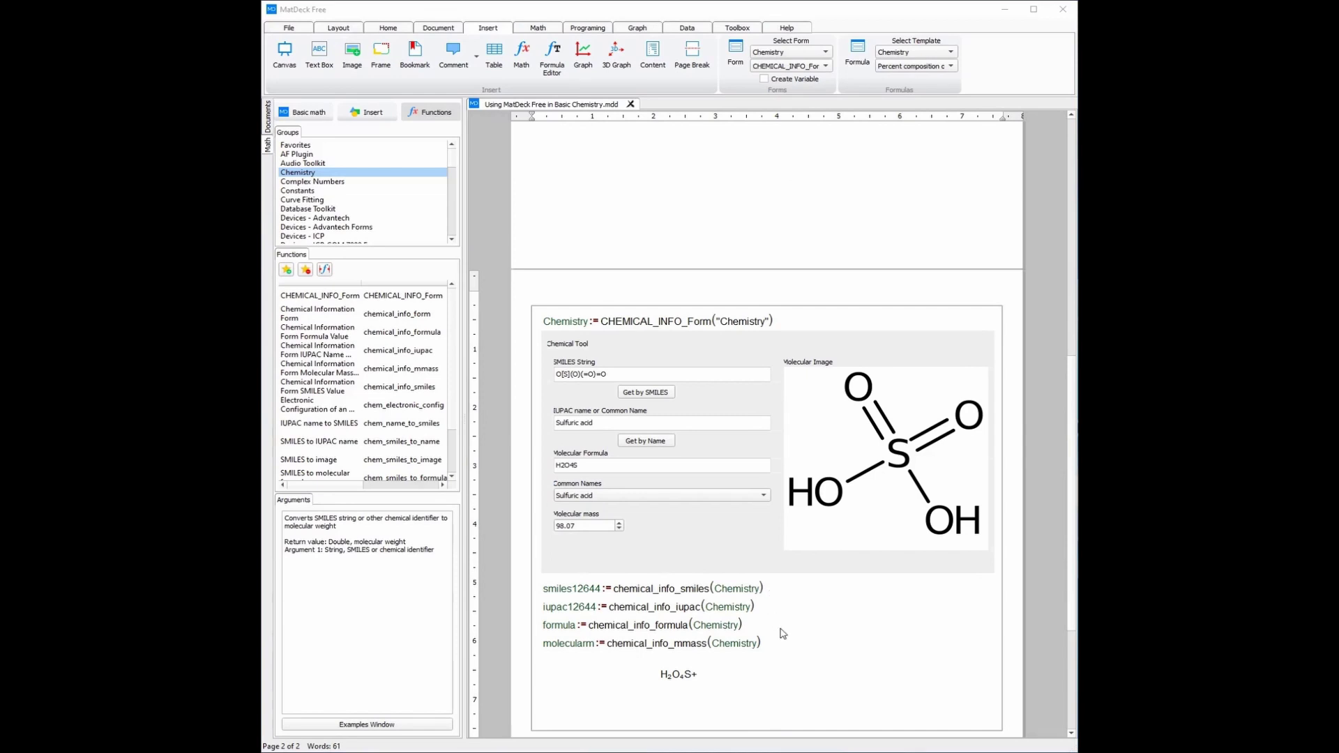
Step: Look up potassium hydroxide in the form and add HKO = to the equation
double_click(586, 422)
click(590, 423)
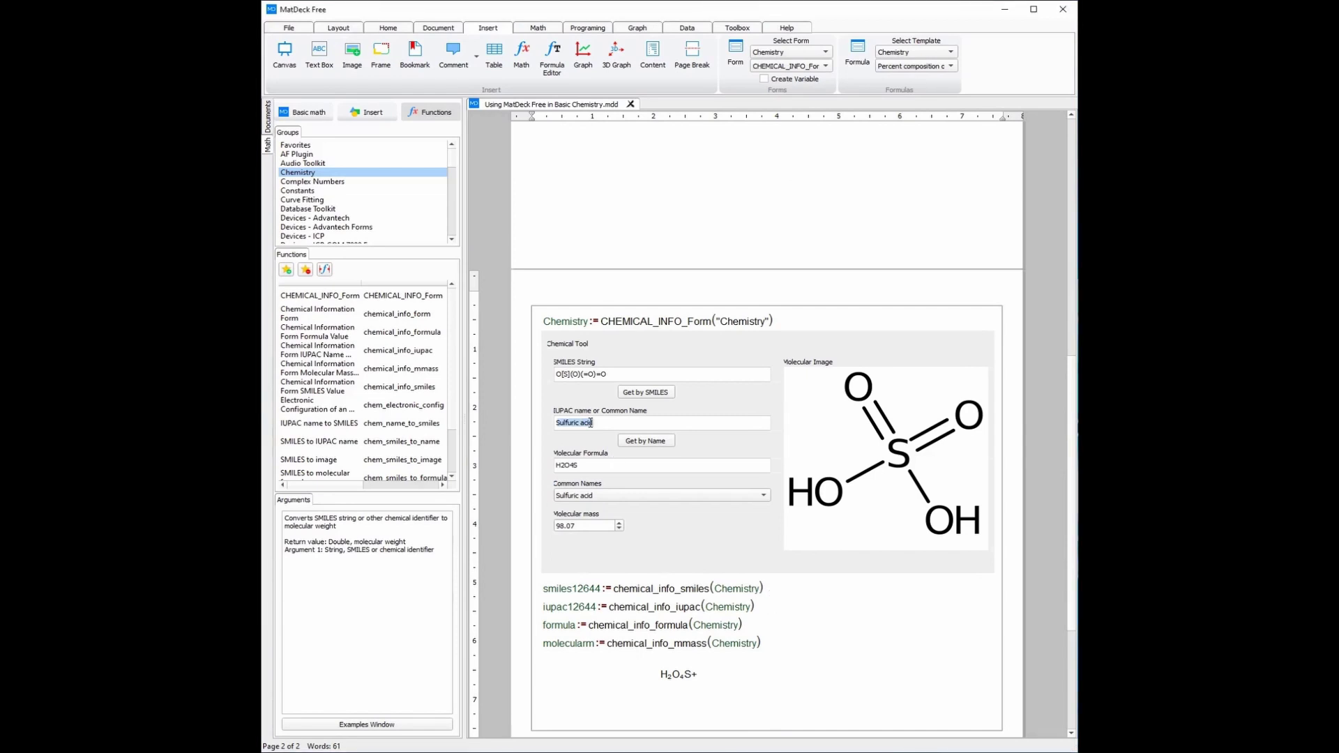
text(potassium hydroxide)
click(643, 442)
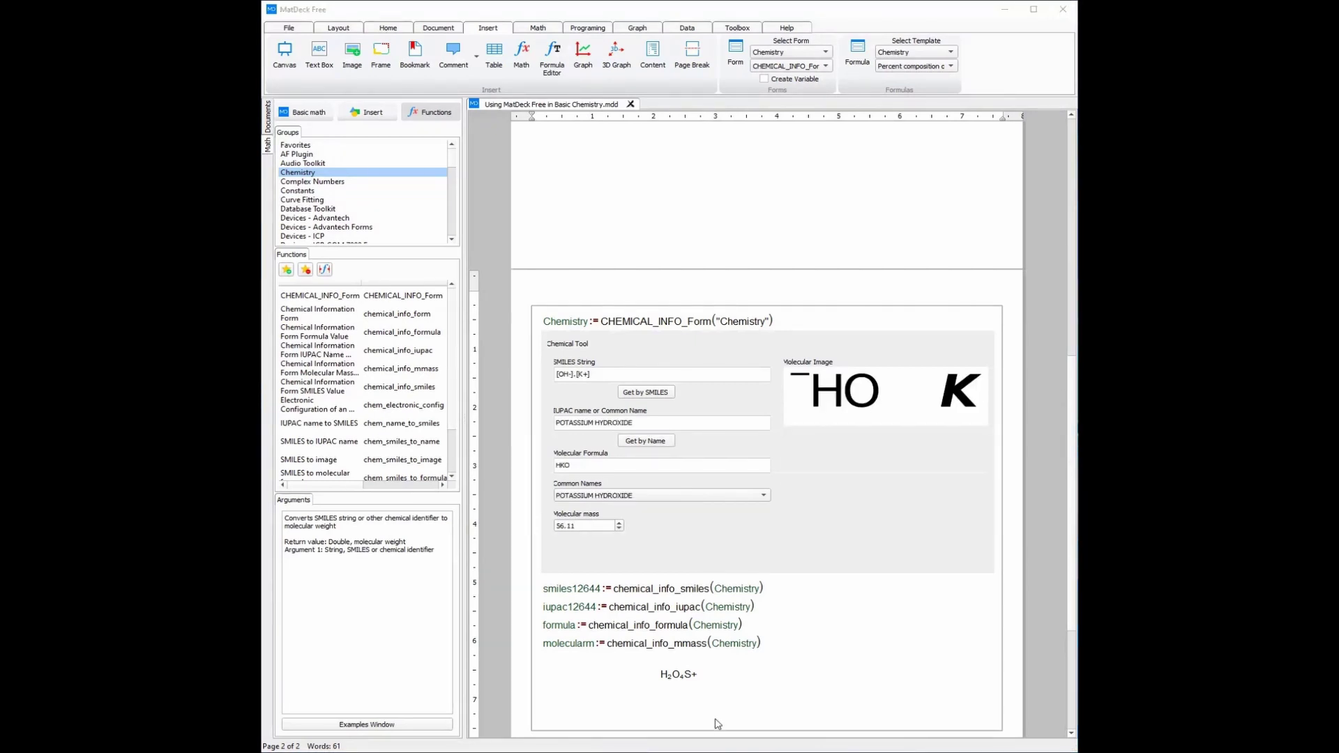
click(696, 676)
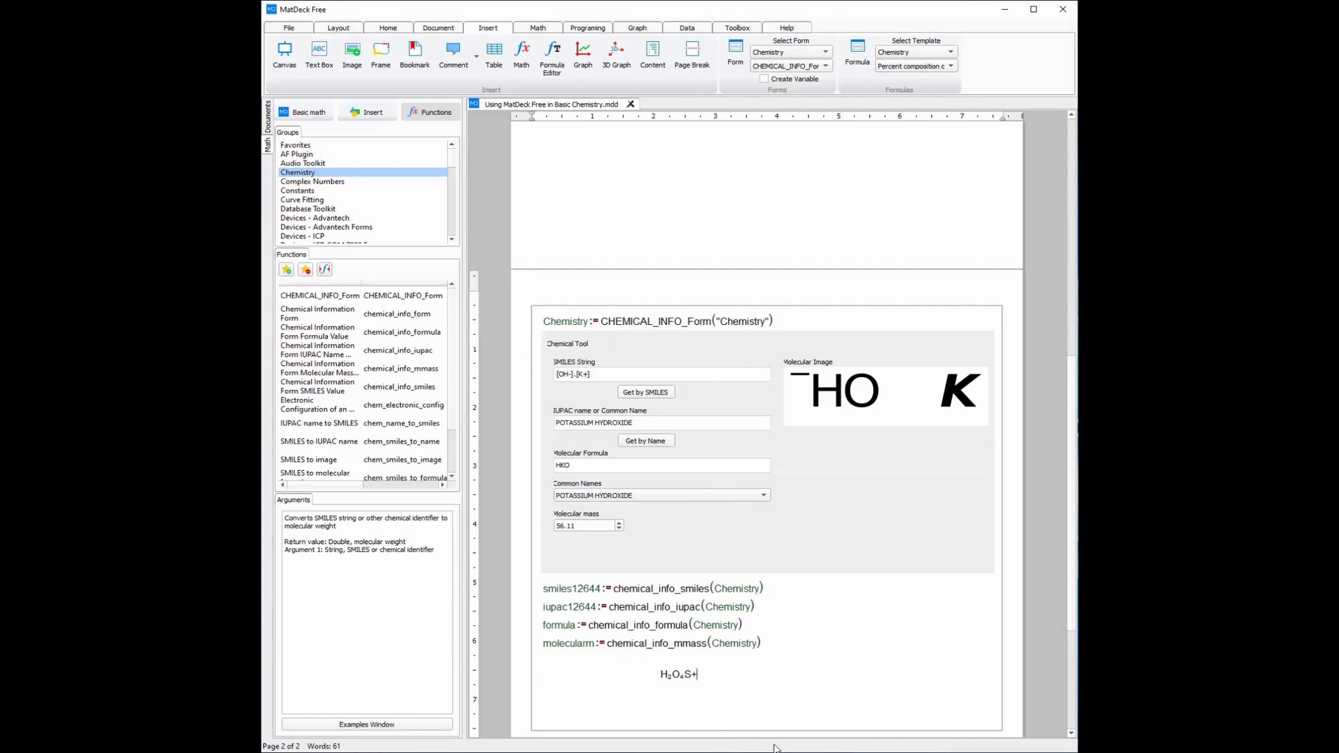
text(HKO =)
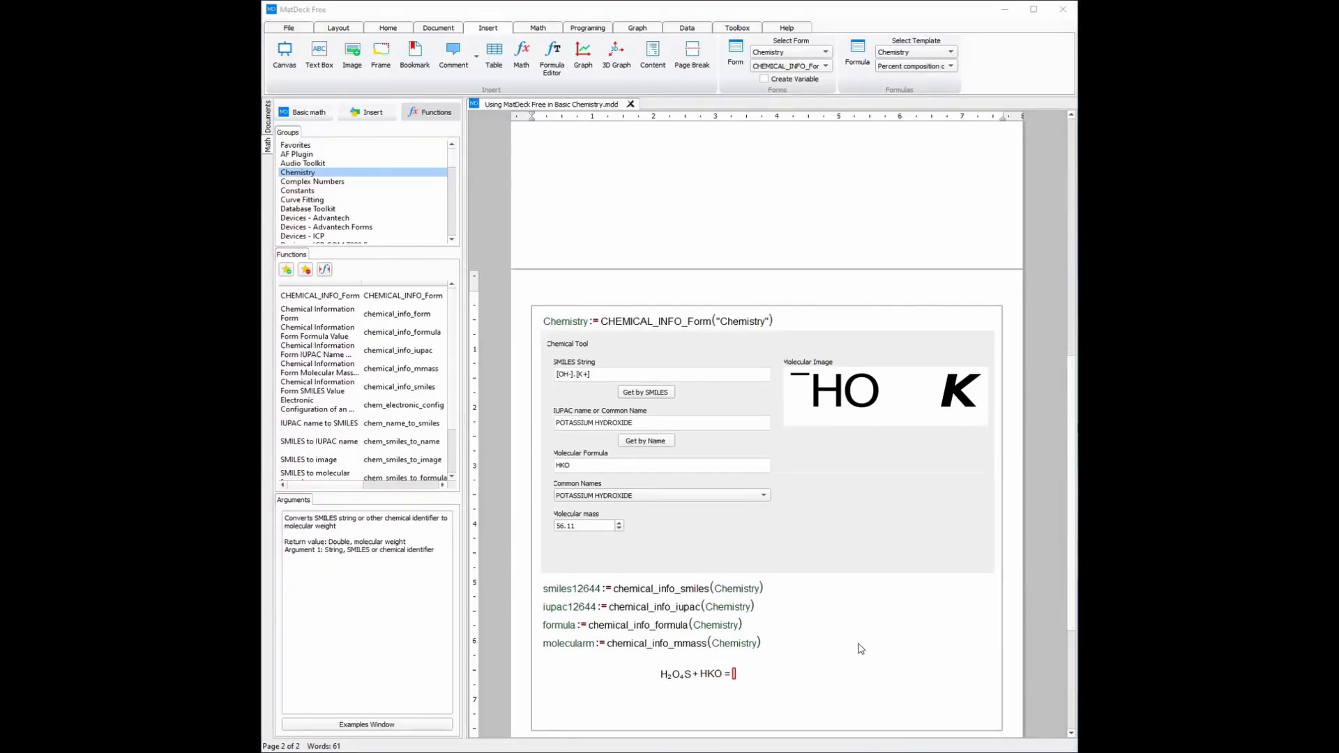
Step: Replace HYDROXIDE with sulfate in the form and fetch potassium sulfate's data
scroll(828, 643, up, 5)
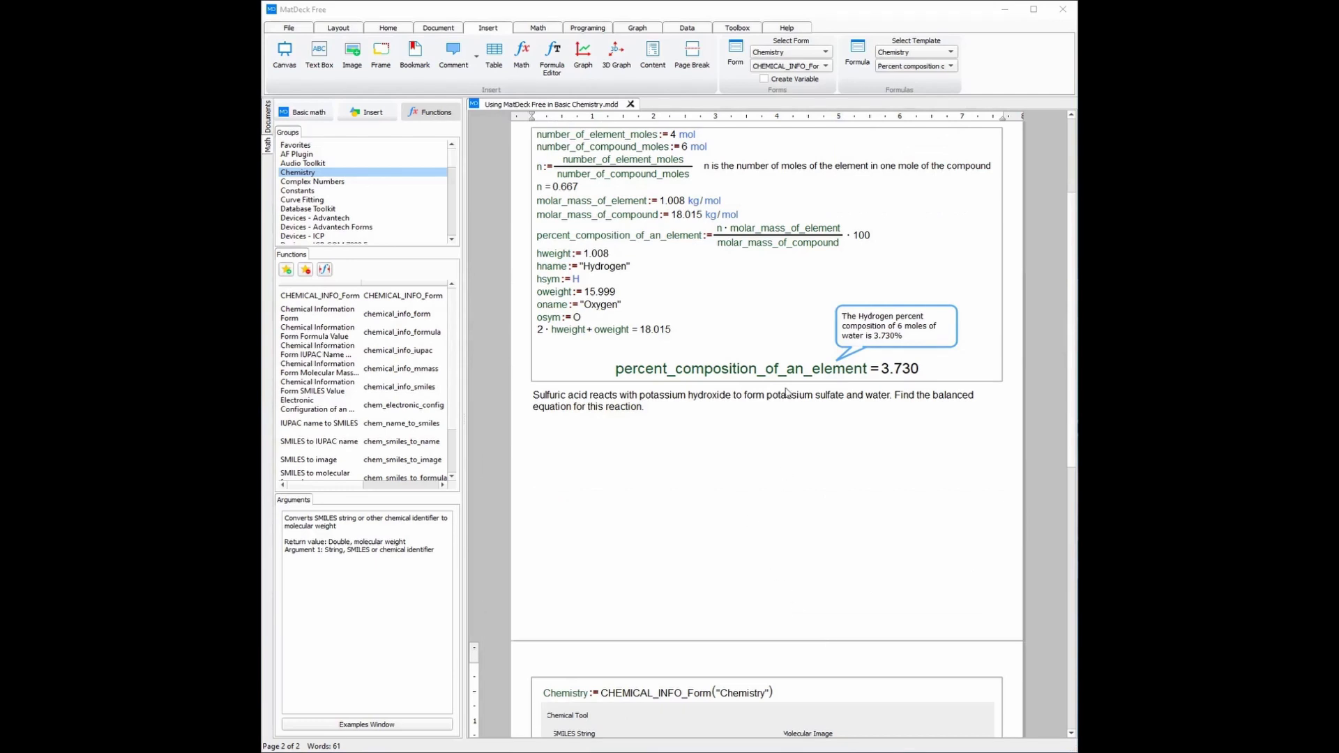
scroll(818, 444, down, 3)
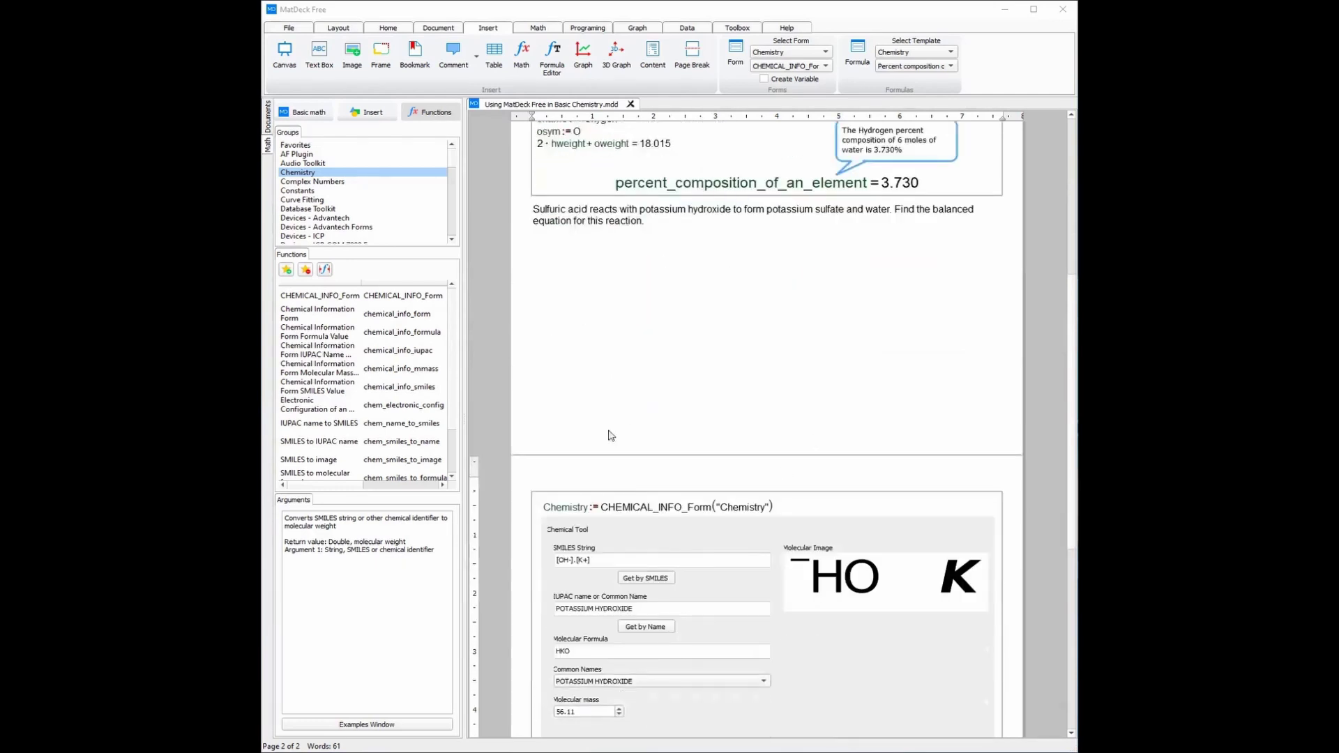
double_click(610, 608)
text(sulfate)
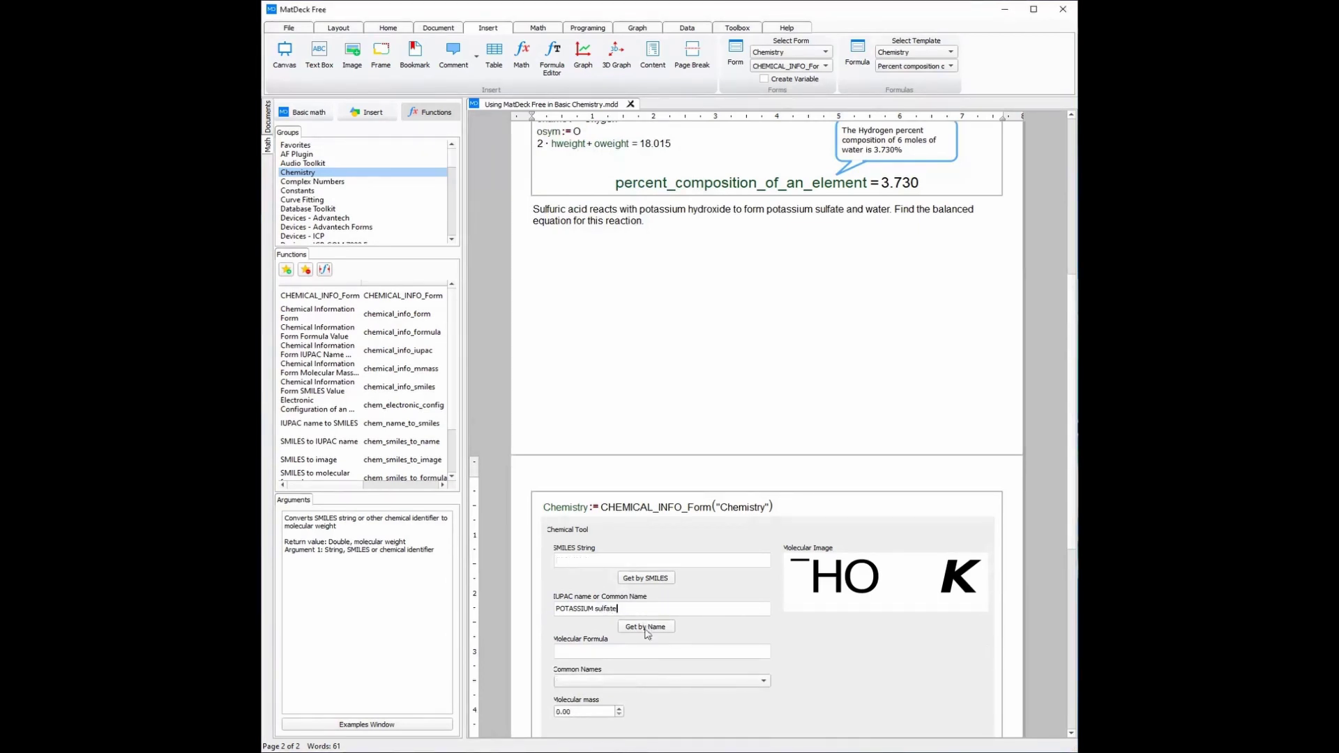
click(646, 627)
Step: Add the products K2O4S + H2O after the equals sign
scroll(802, 627, down, 4)
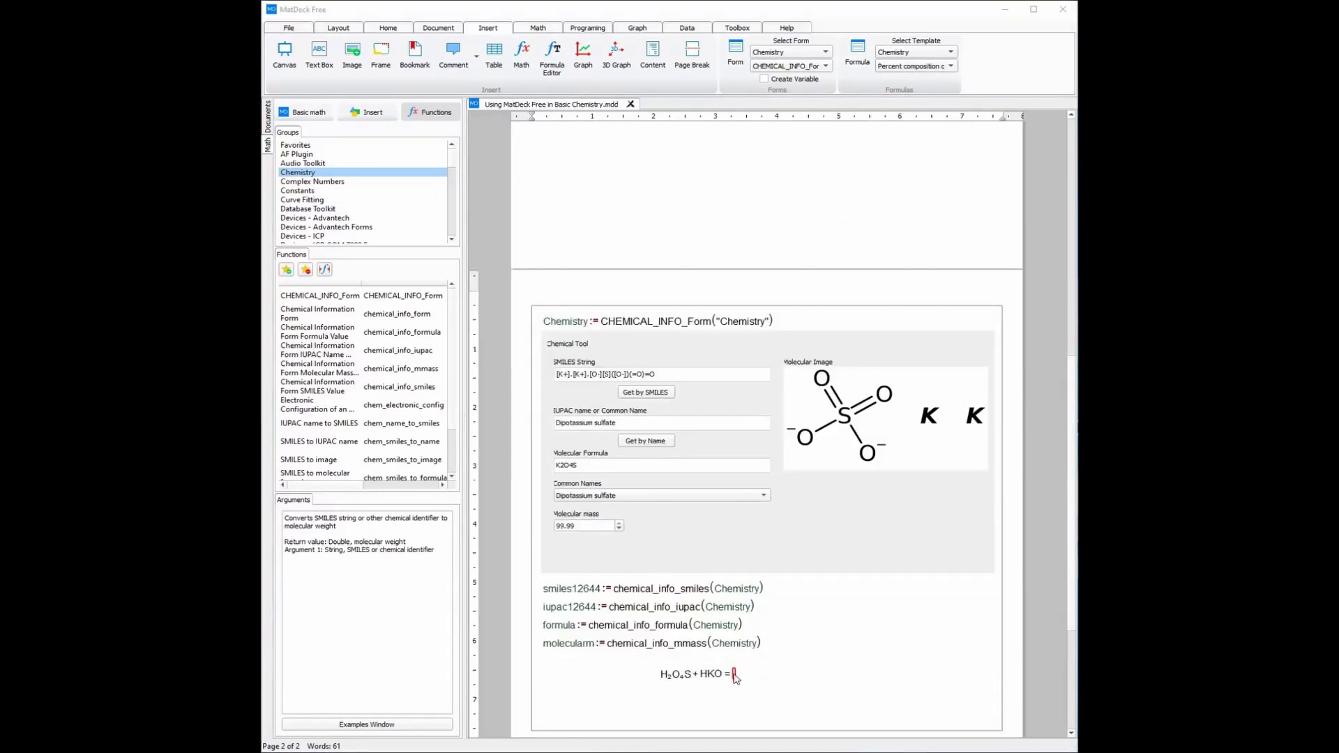
text(K2)
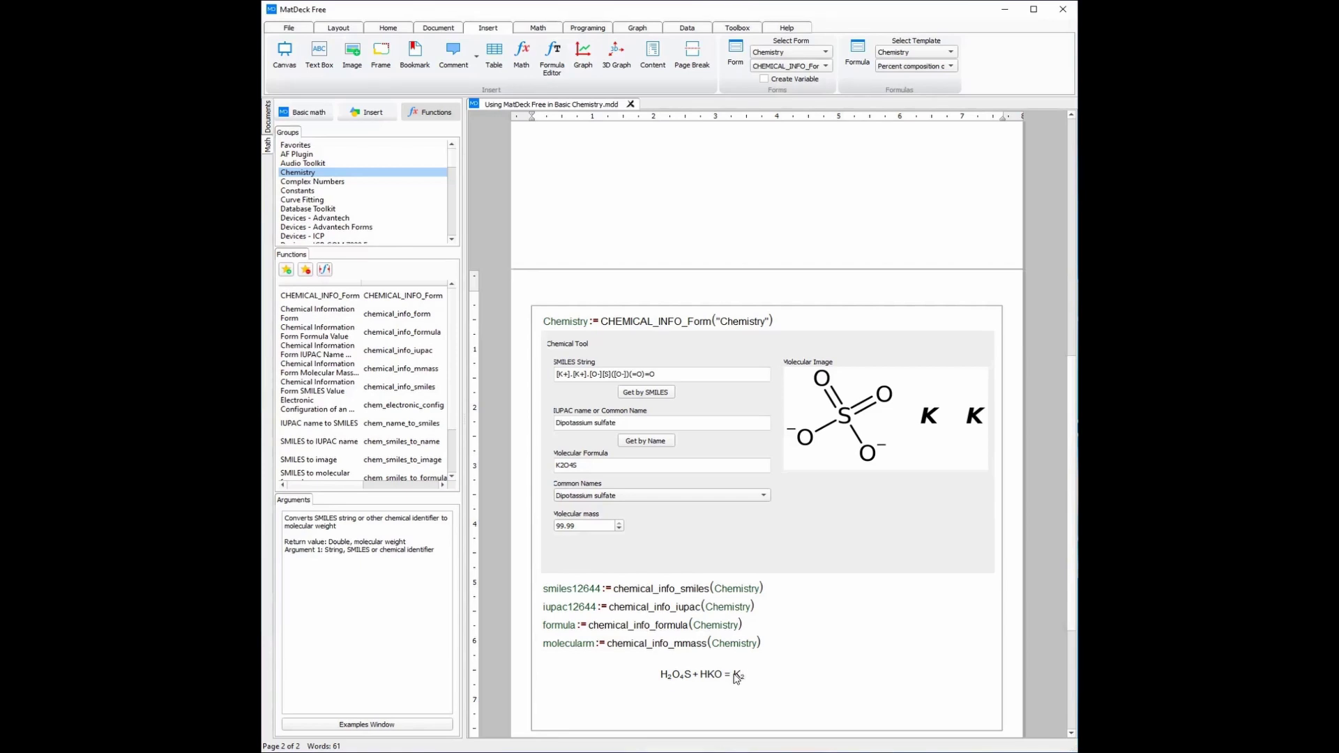
text(O4S+)
scroll(735, 678, up, 3)
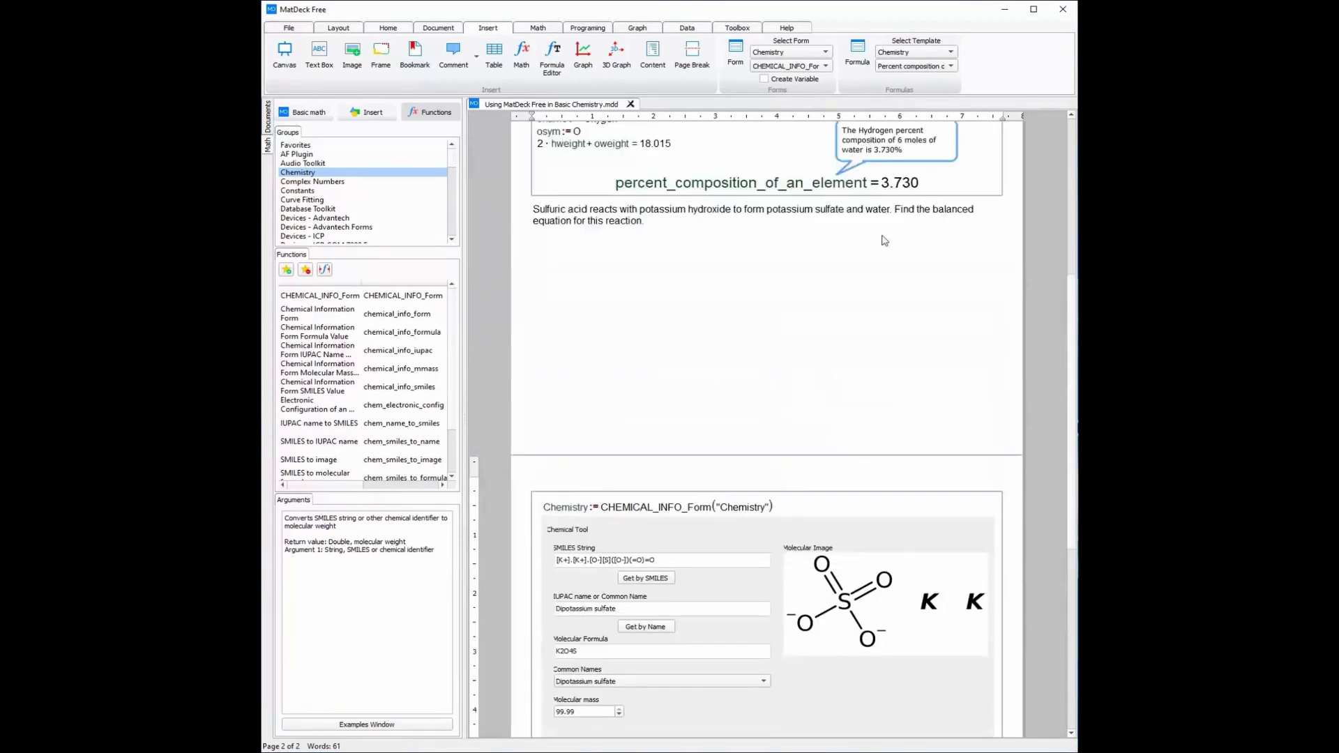
scroll(880, 244, down, 4)
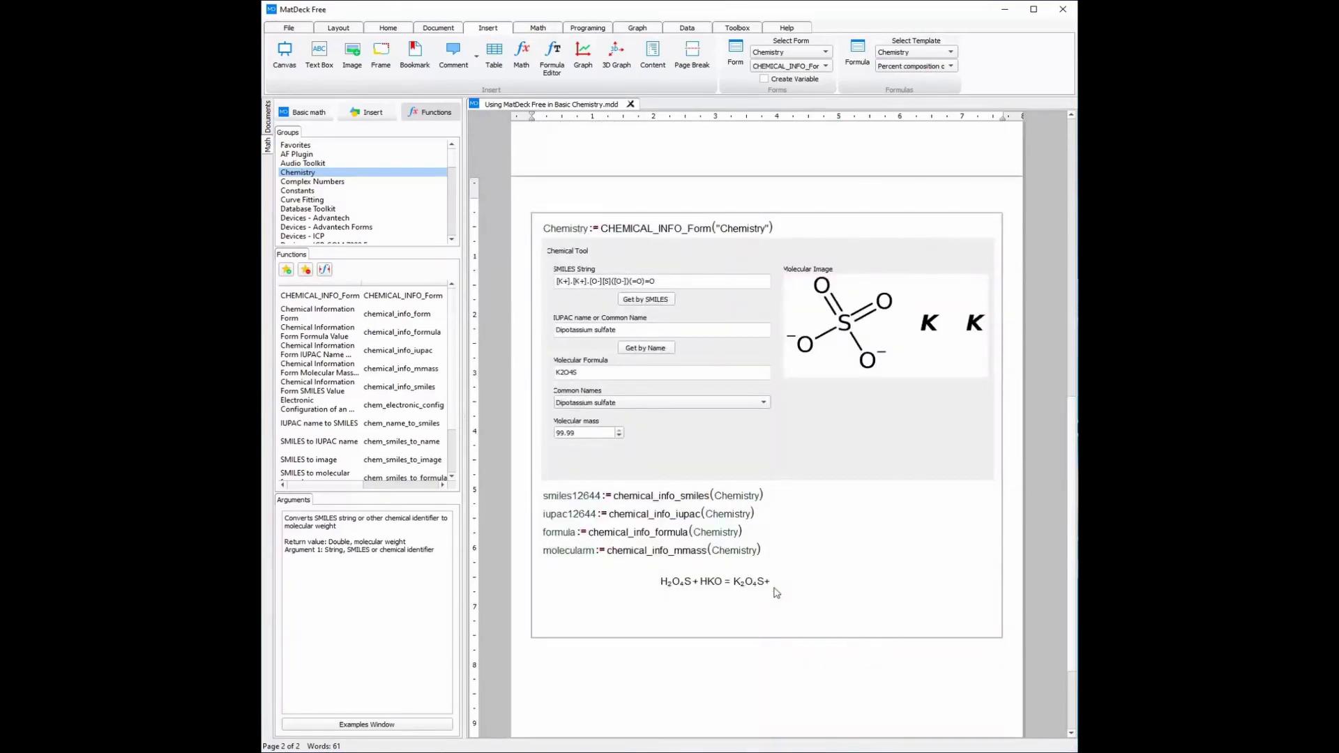
text(H2O)
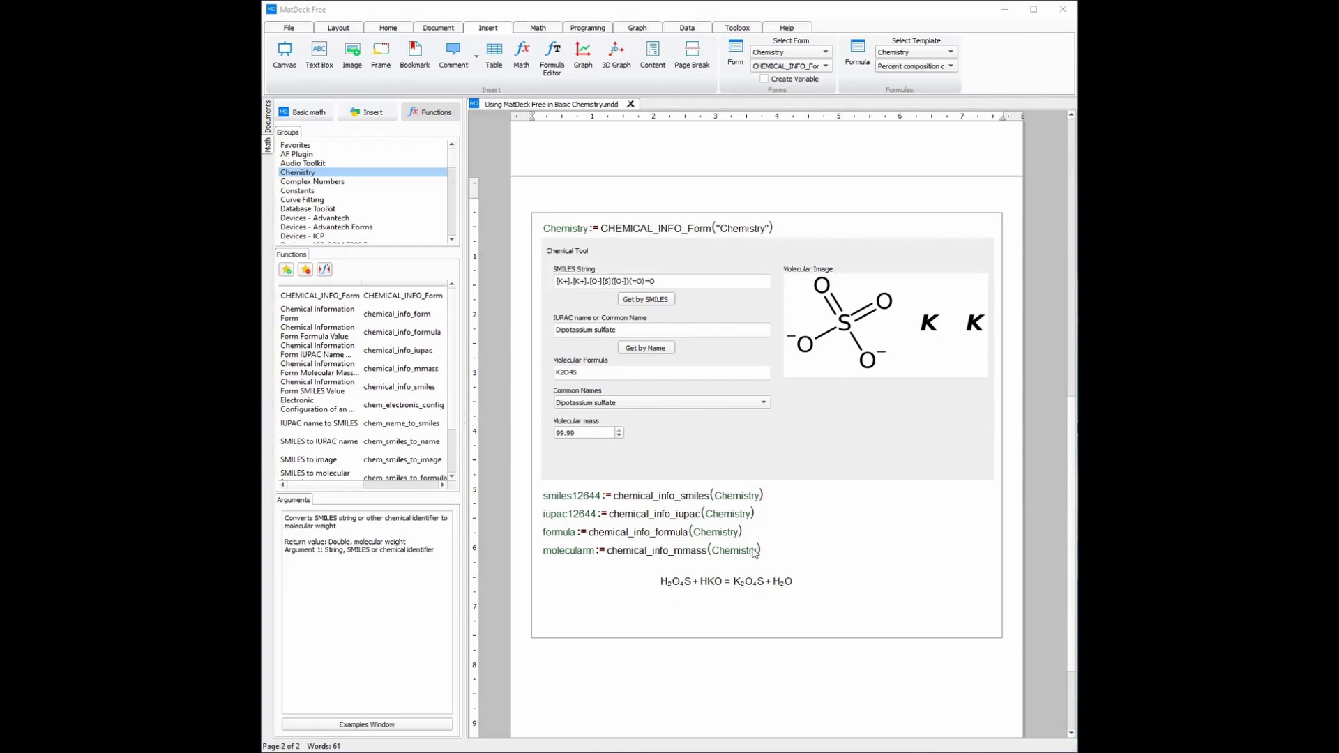
Step: Balance the reaction to H2O4S + 2 HKO → K2O4S + 2 H2O and select it
click(728, 587)
click(824, 581)
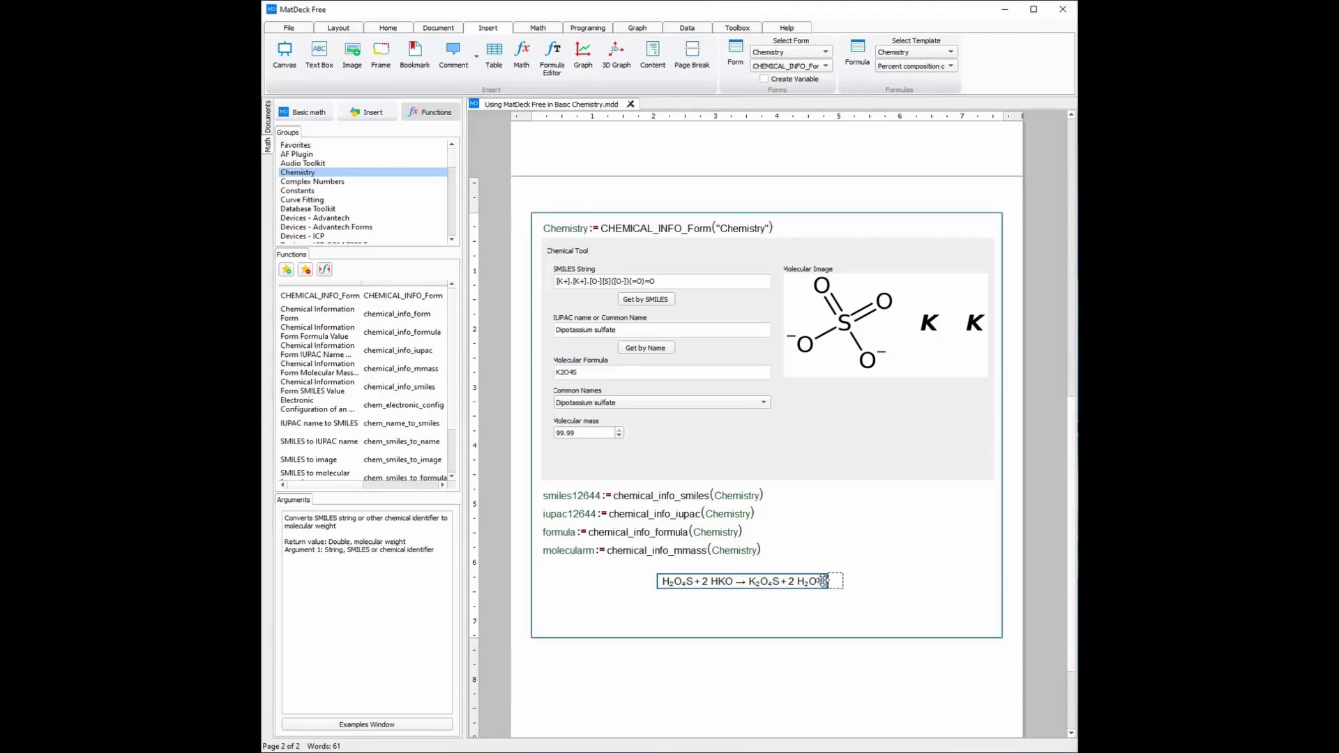
Step: Set the balanced sulfuric acid equation to font size 18 in Bahnschrift SemiBold
click(390, 29)
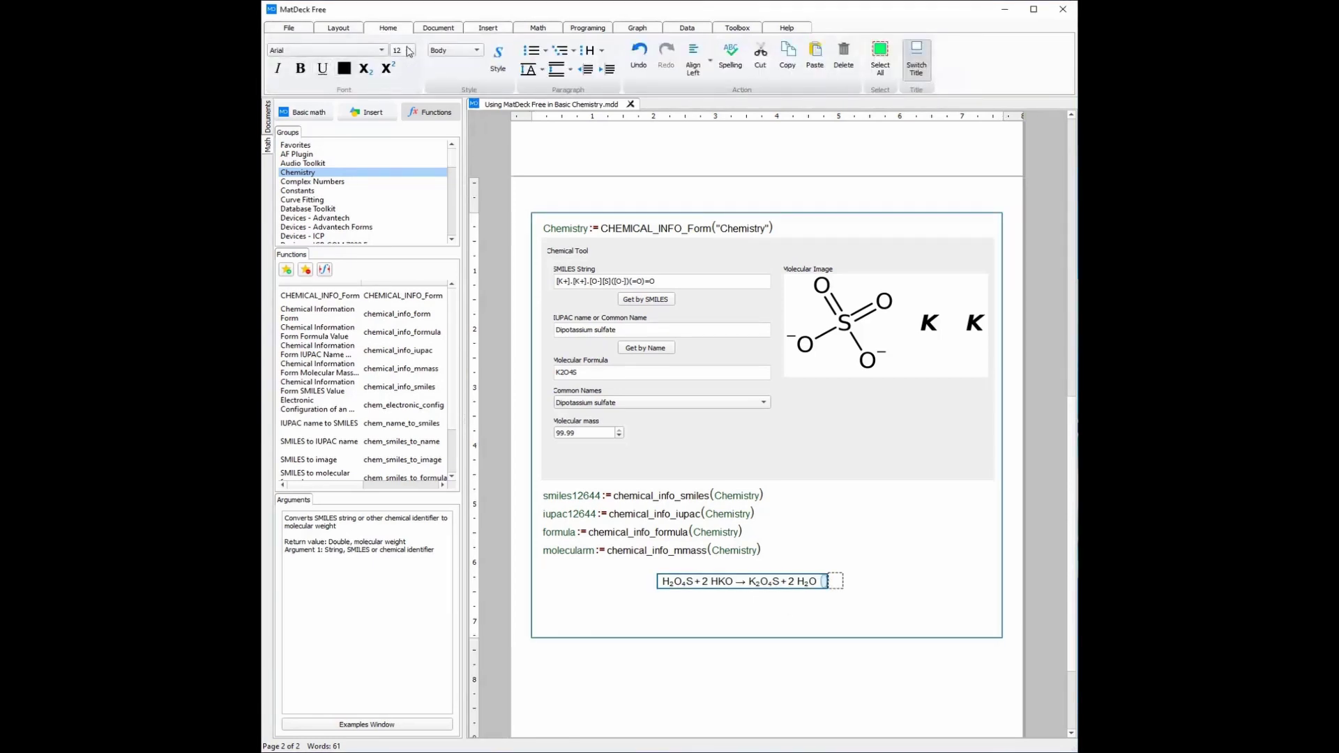
click(409, 50)
click(402, 101)
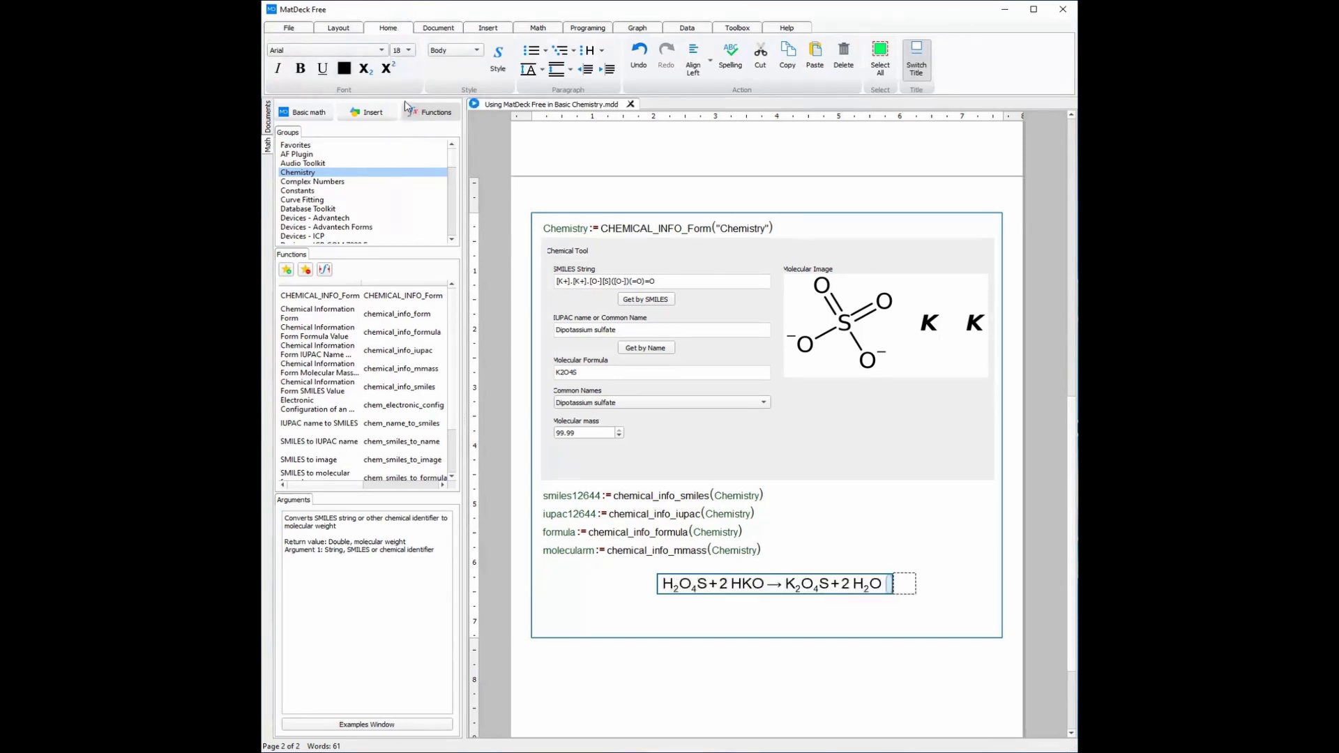
click(369, 51)
click(314, 409)
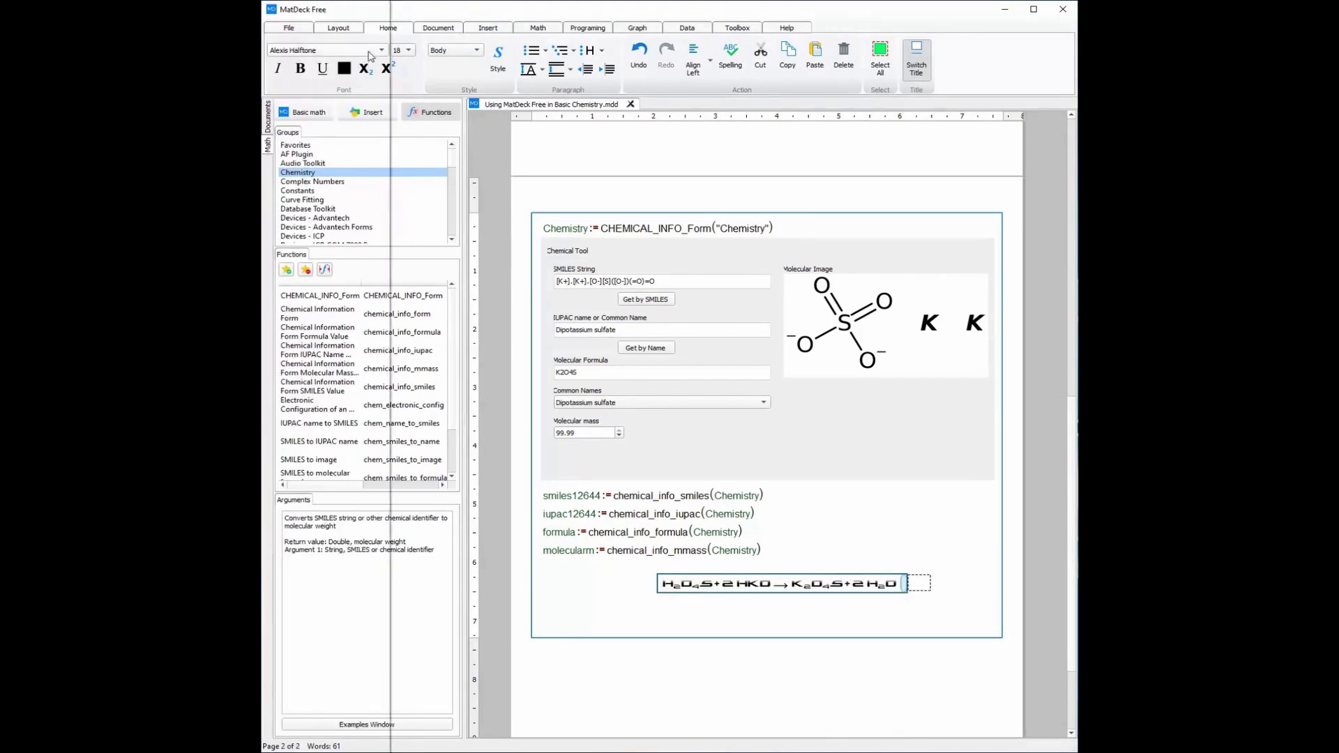
click(368, 51)
scroll(325, 409, down, 3)
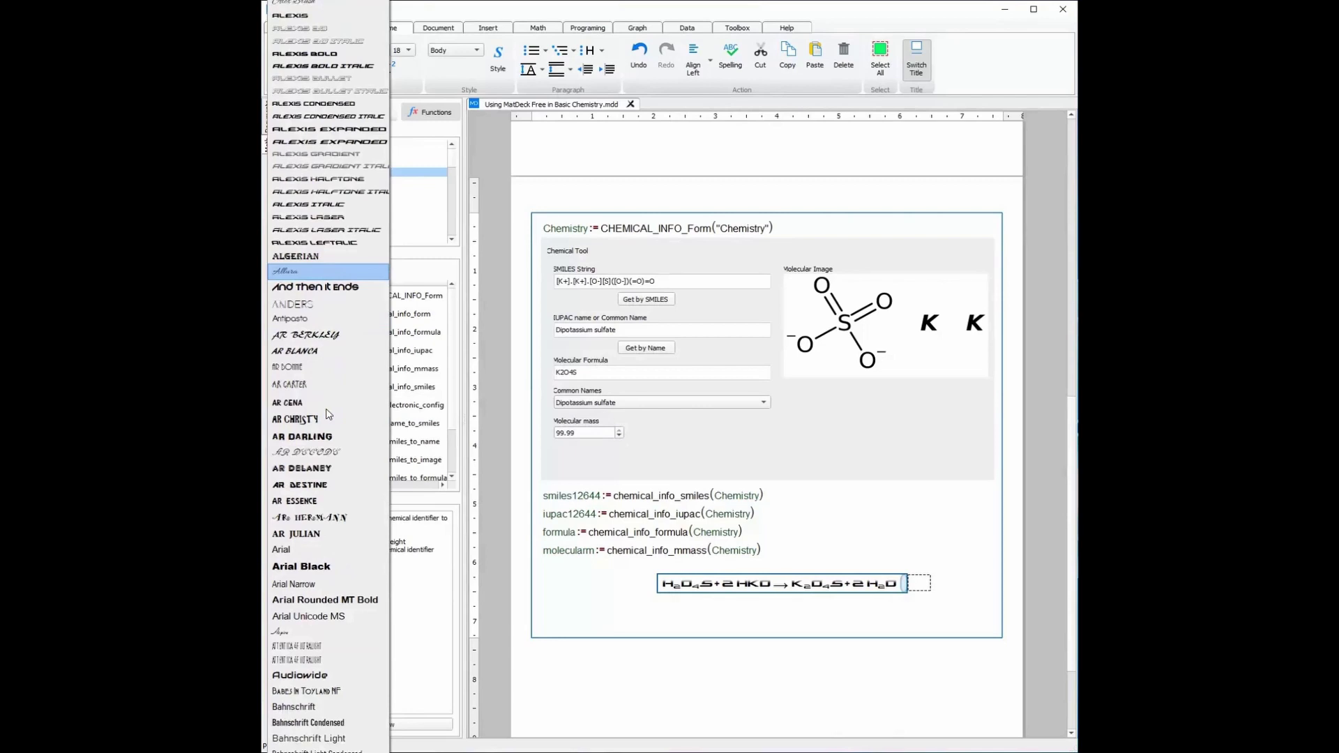
scroll(321, 565, down, 2)
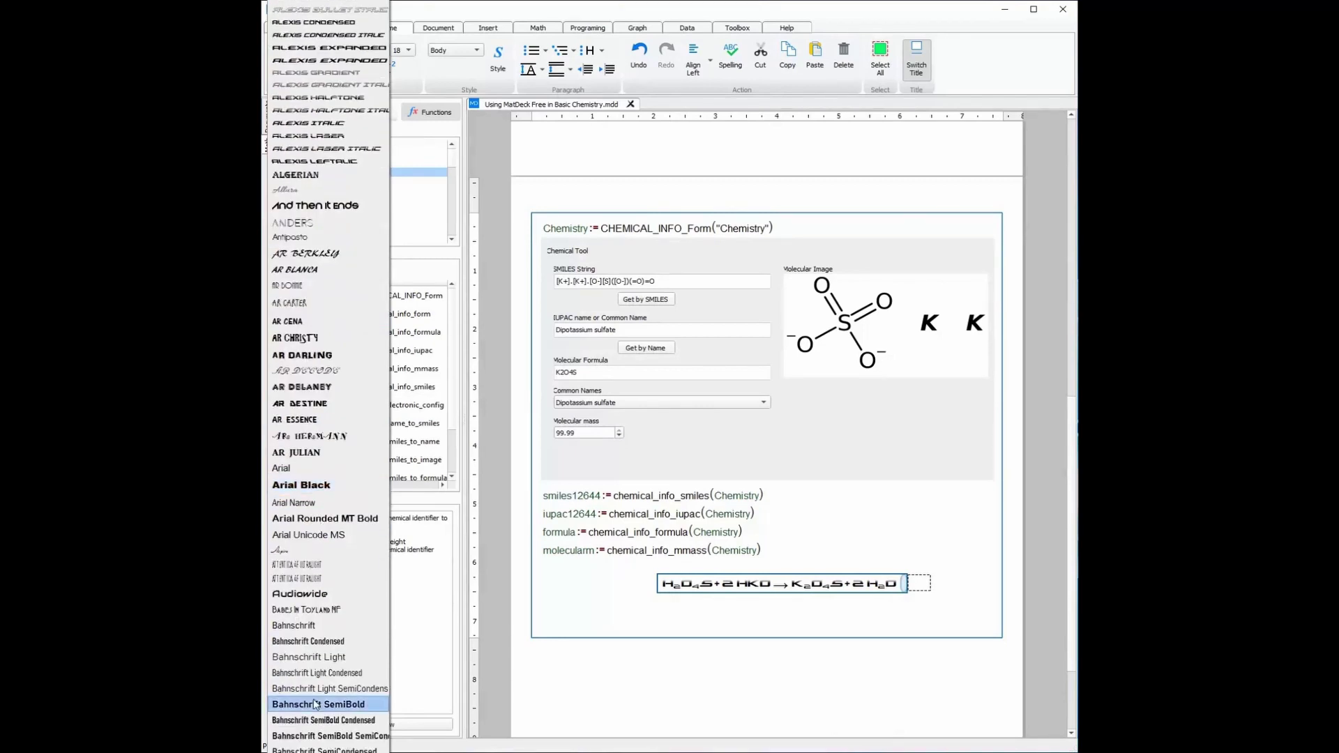
click(318, 705)
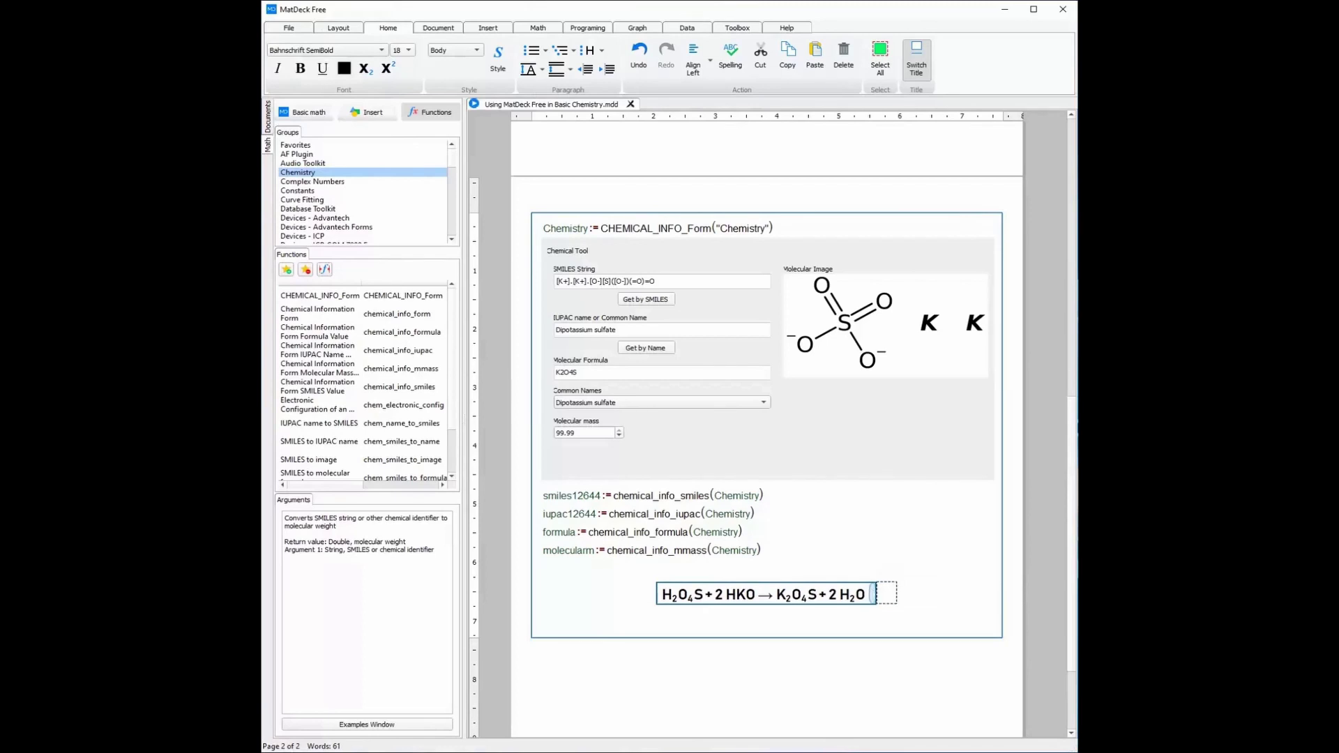
click(487, 28)
click(380, 53)
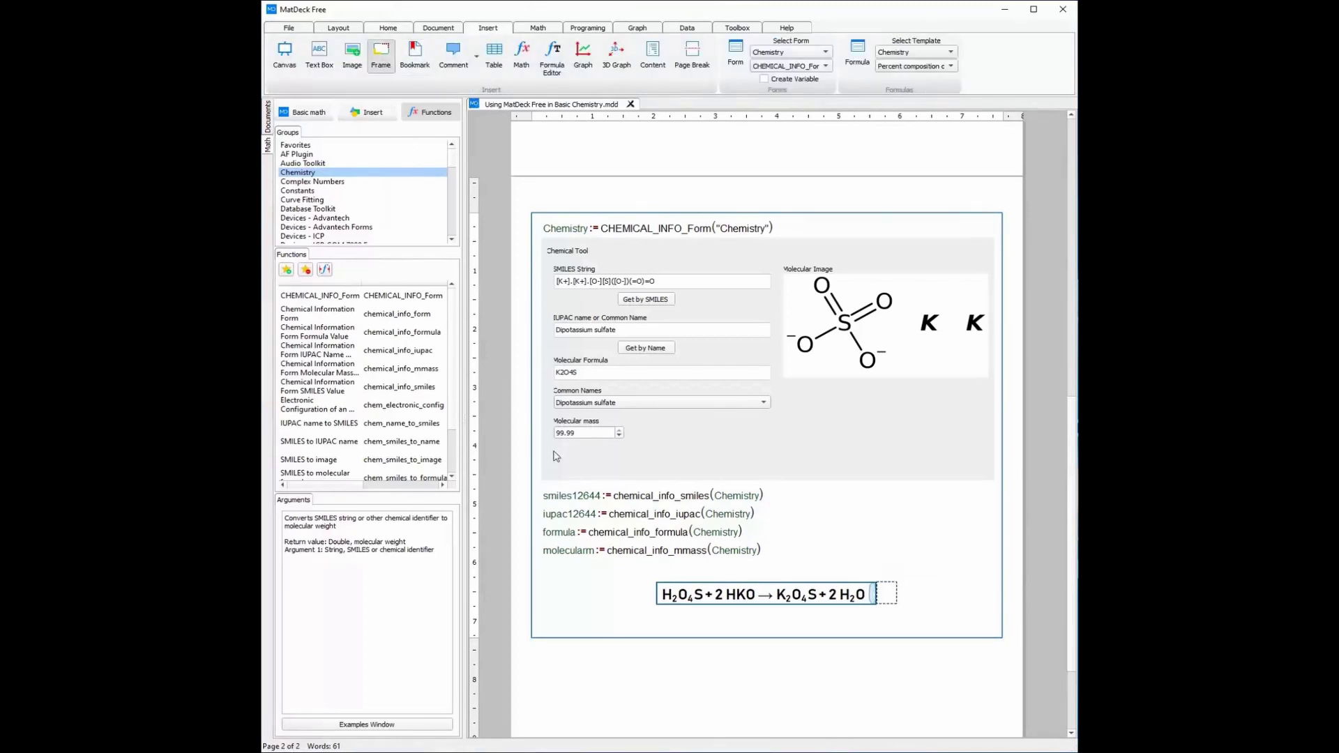
Step: Place a transparent-background frame and stretch it across the full width of the equation
click(572, 583)
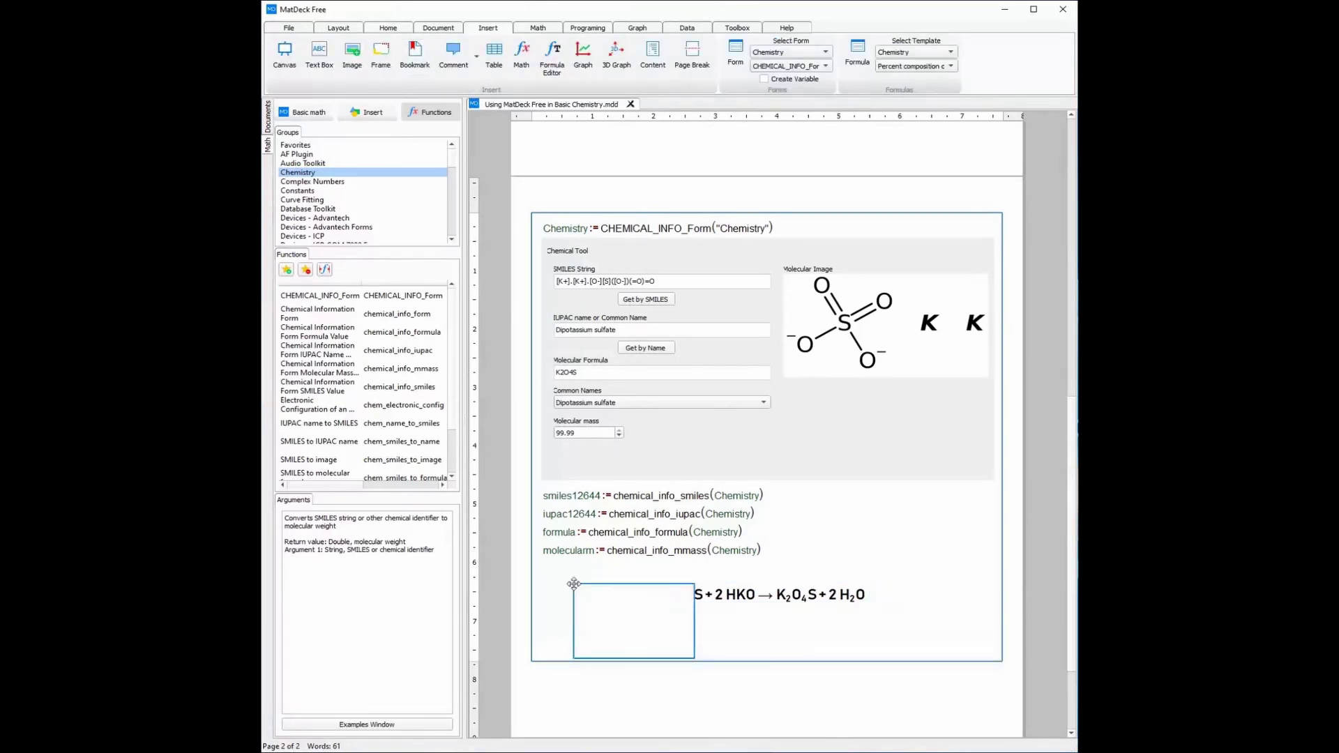
right_click(660, 622)
mouse_move(741, 732)
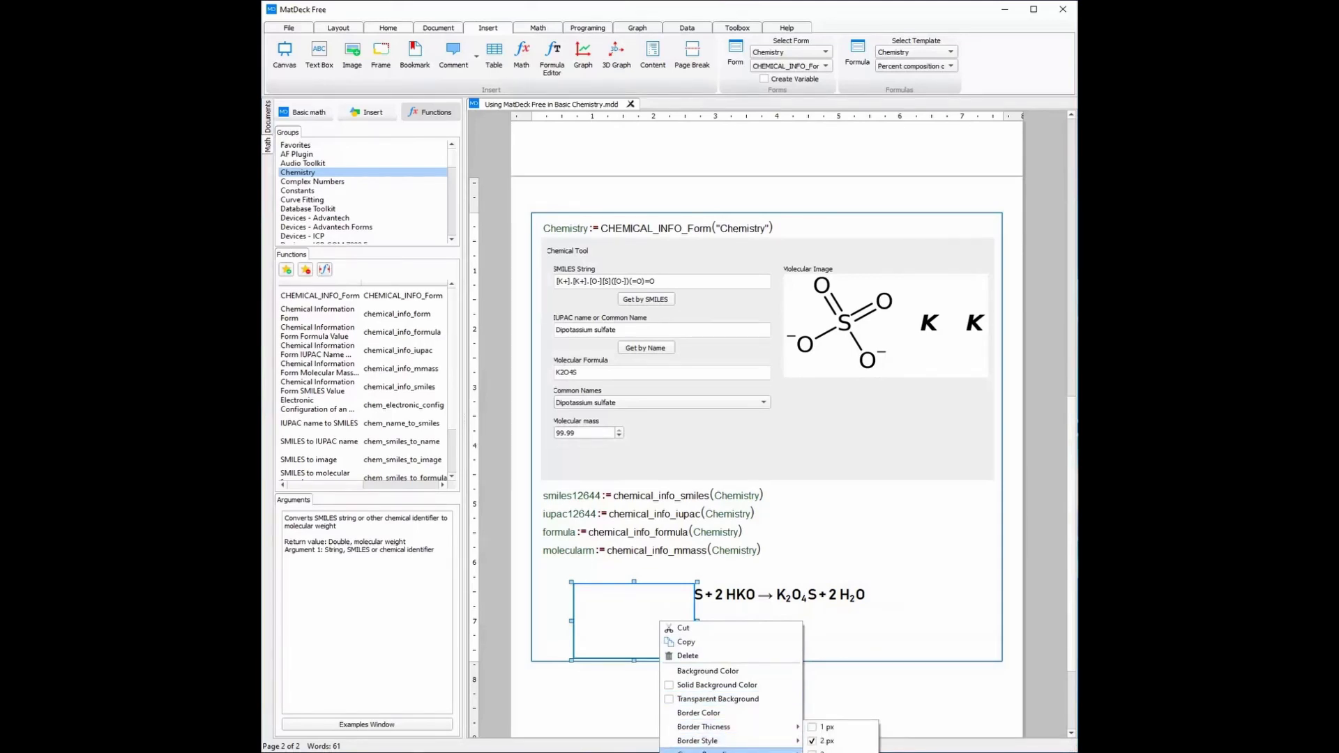
key(Escape)
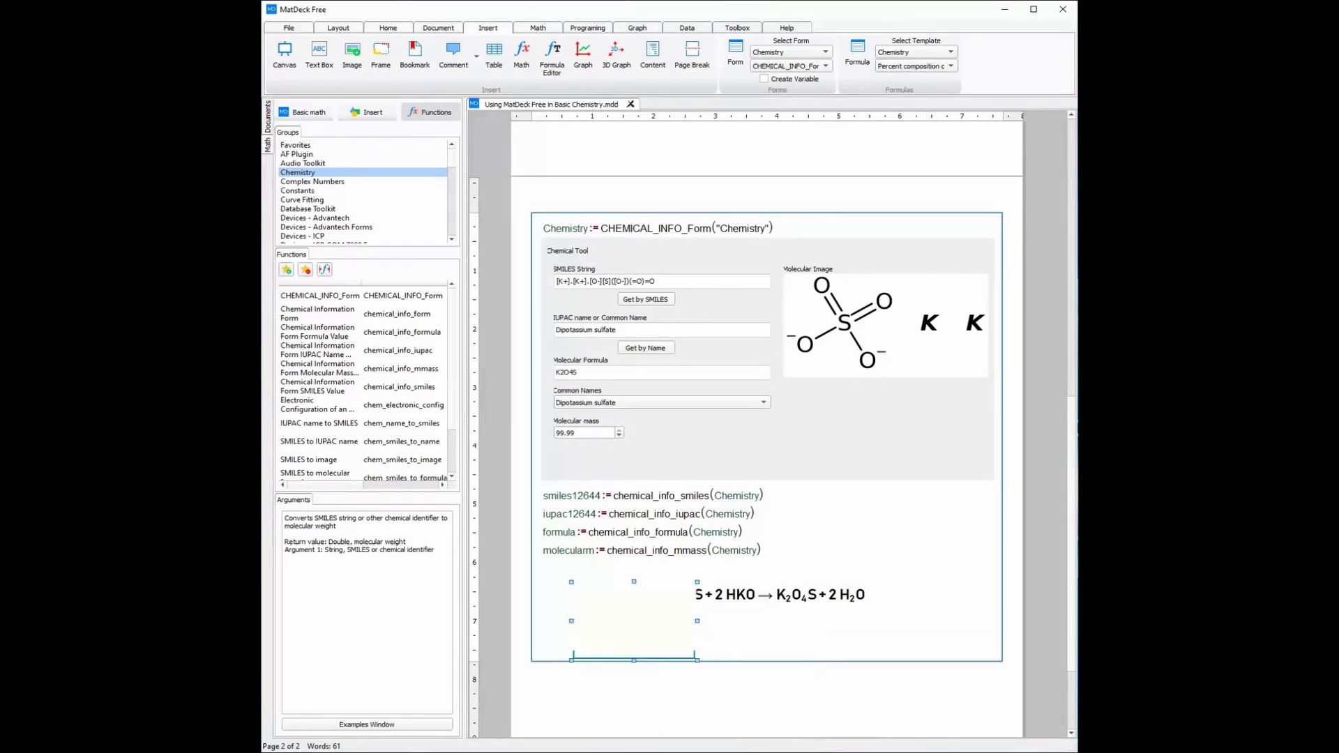
drag(668, 634, 721, 614)
right_click(720, 615)
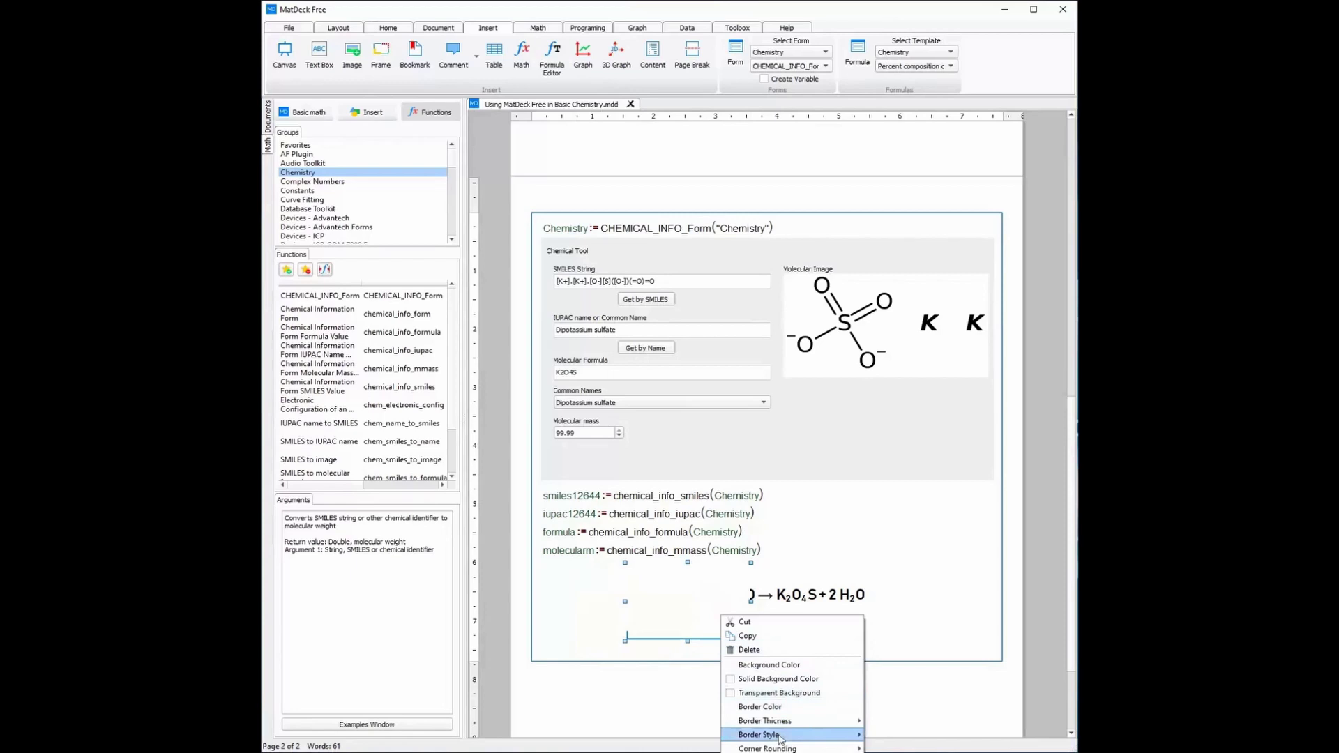
click(779, 692)
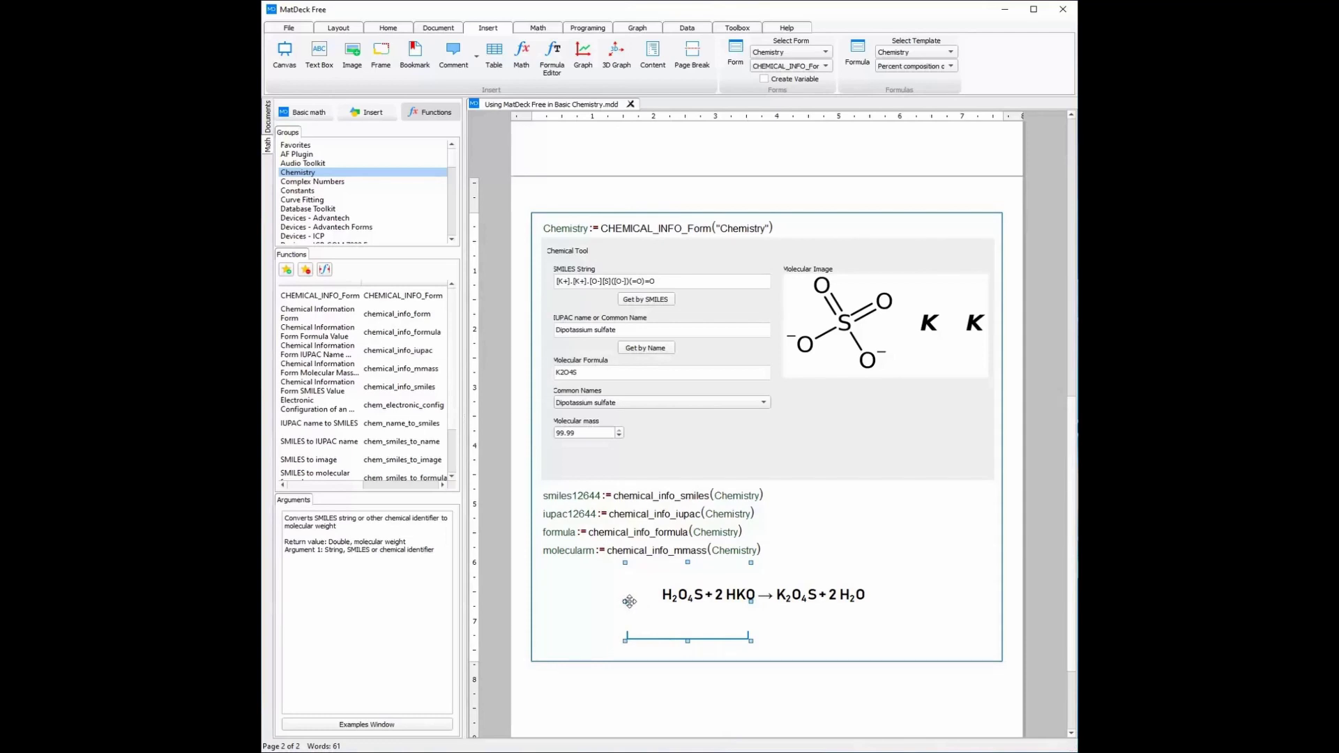
drag(626, 599, 554, 596)
drag(649, 638, 727, 606)
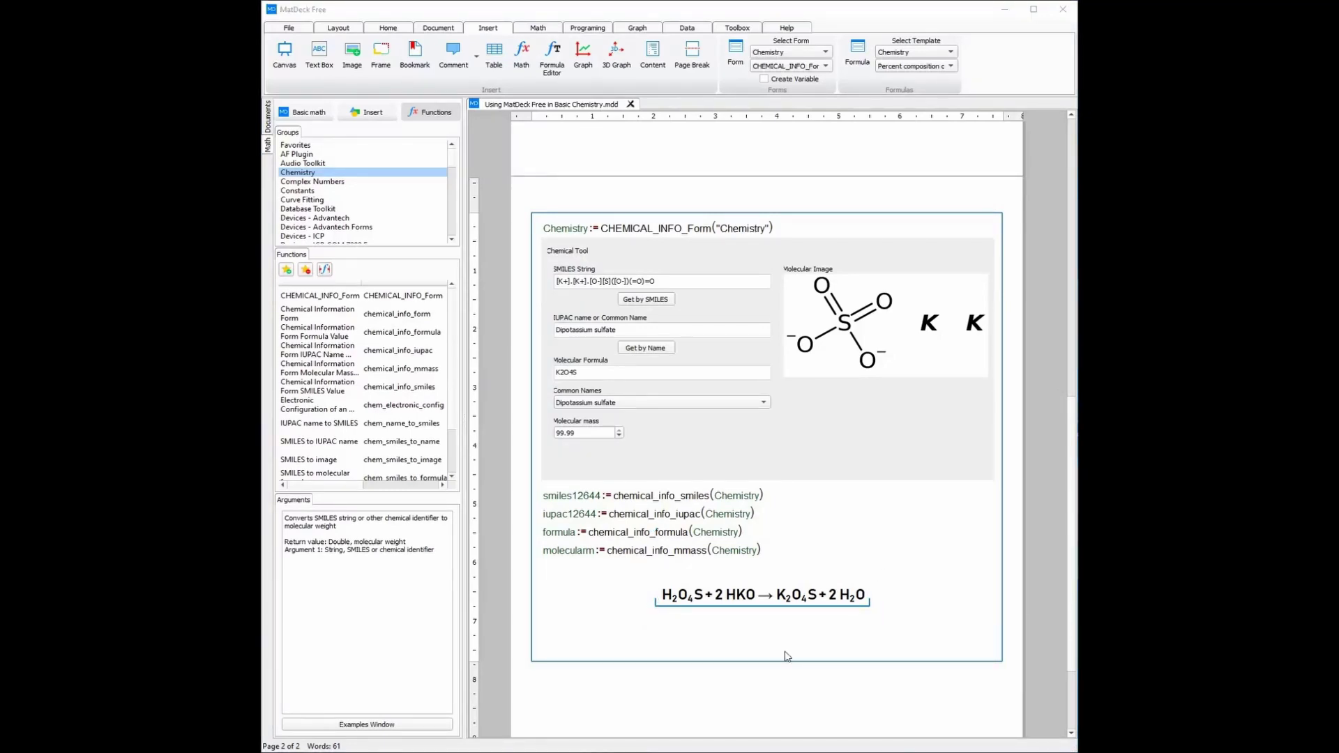
Step: Add a text box below the equation with the note 'For Chemistry, use Alt and = for any chemical reactions'
click(319, 56)
click(562, 628)
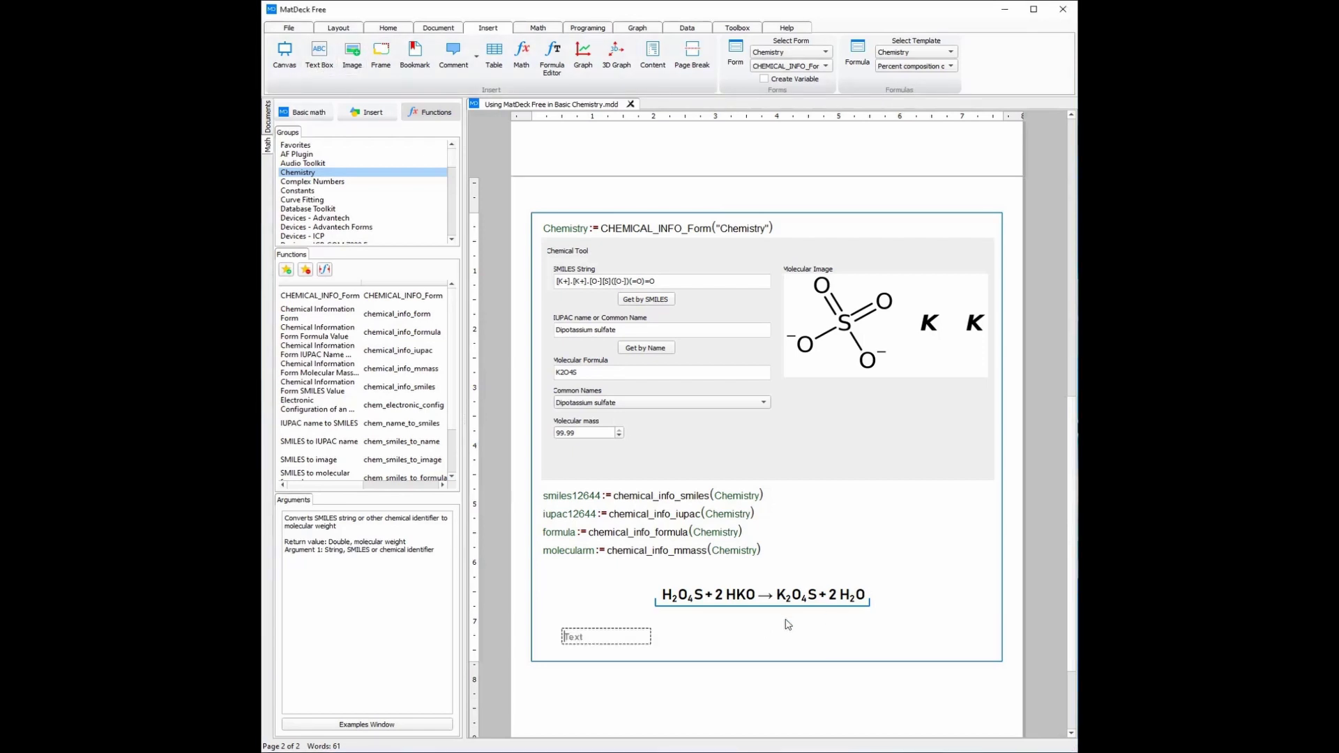
click(885, 594)
click(589, 639)
drag(601, 629, 750, 622)
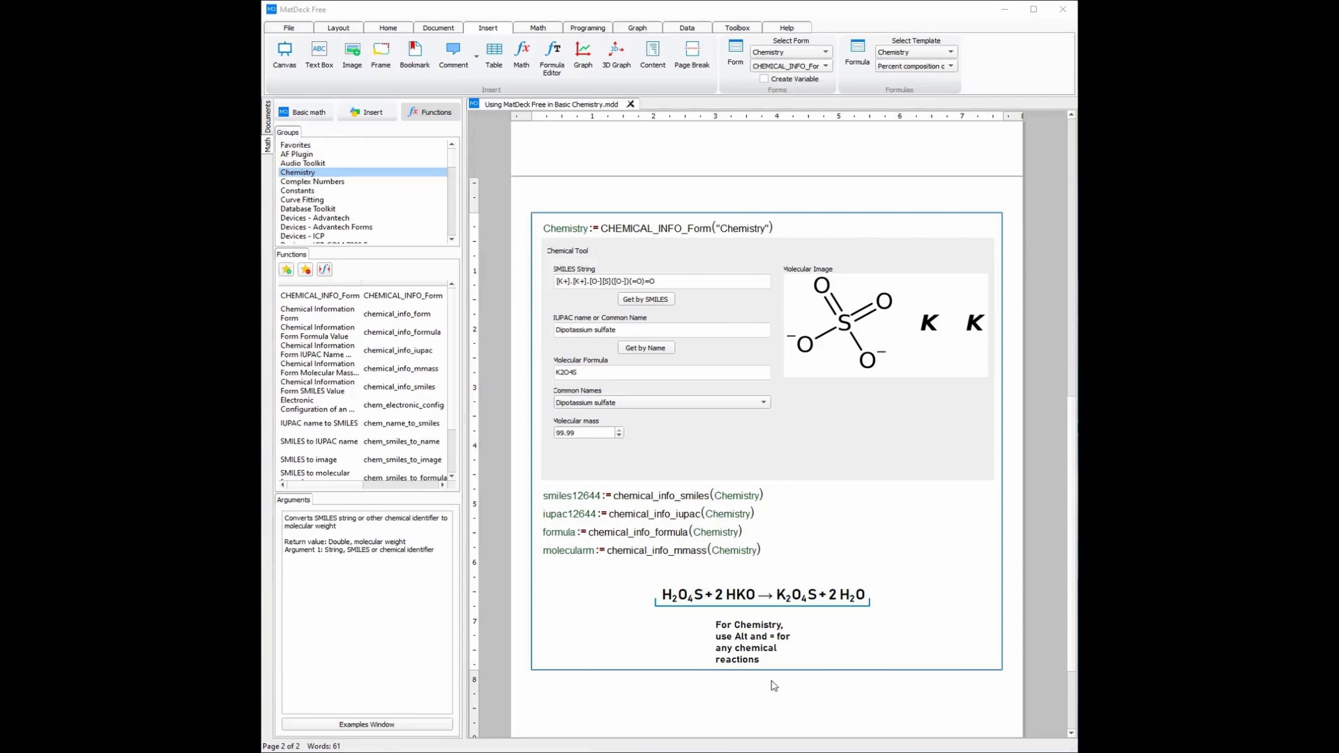
Step: Widen the note to two lines and centre it just beneath the framed equation
click(794, 643)
drag(804, 640, 973, 639)
drag(843, 613, 843, 610)
click(536, 657)
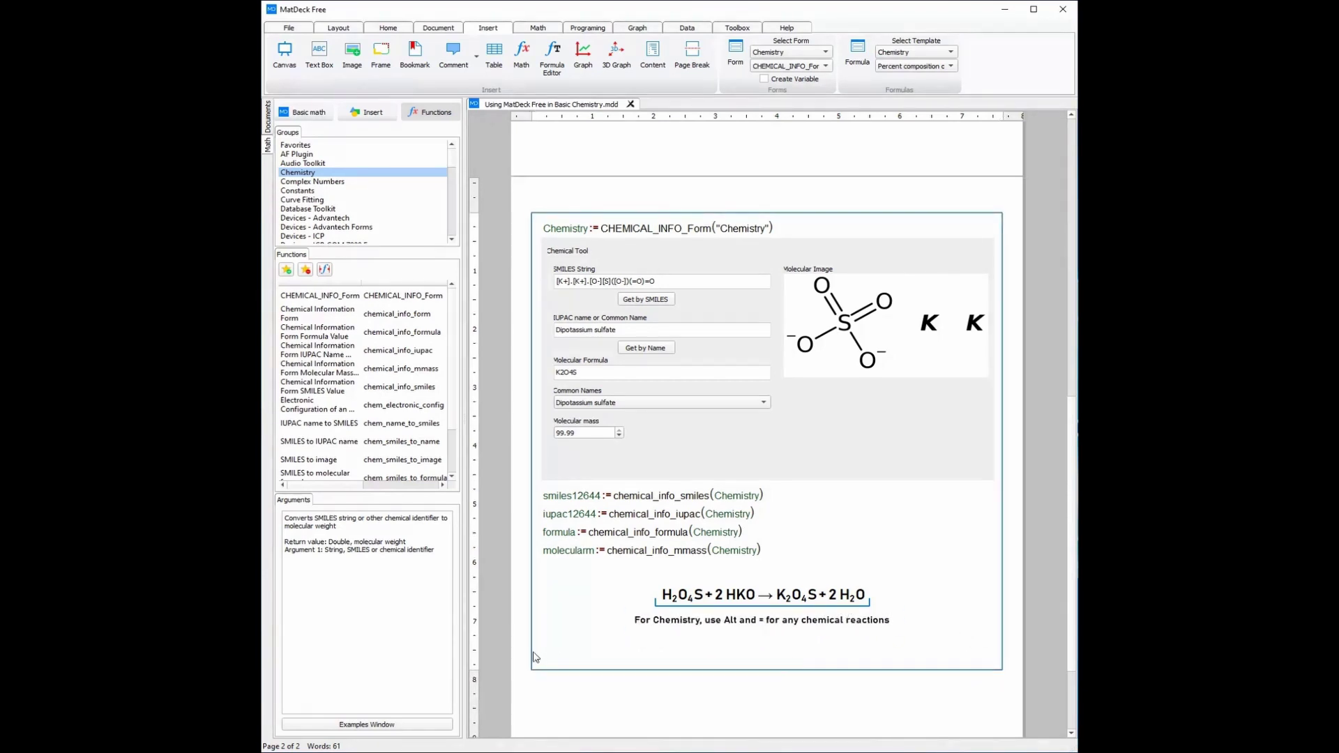
drag(475, 664, 478, 631)
scroll(573, 630, up, 10)
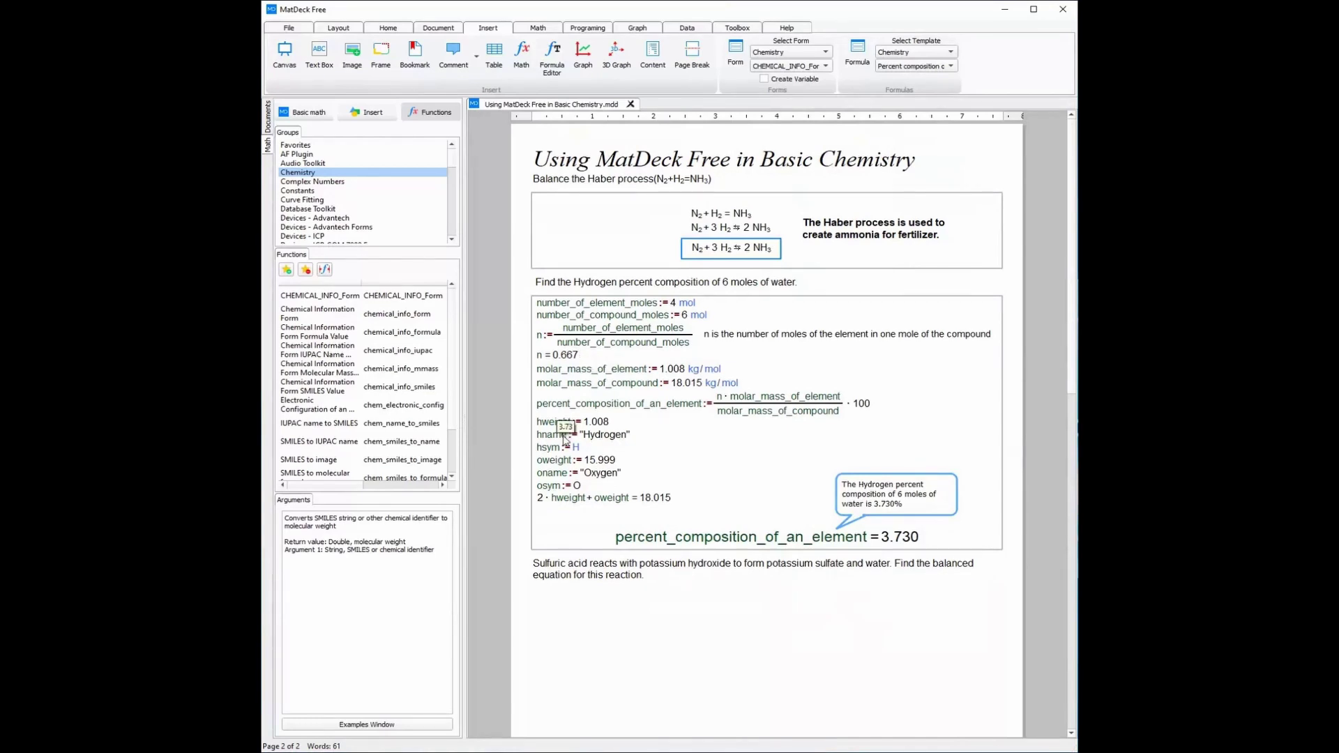
scroll(566, 441, down, 5)
scroll(717, 453, down, 3)
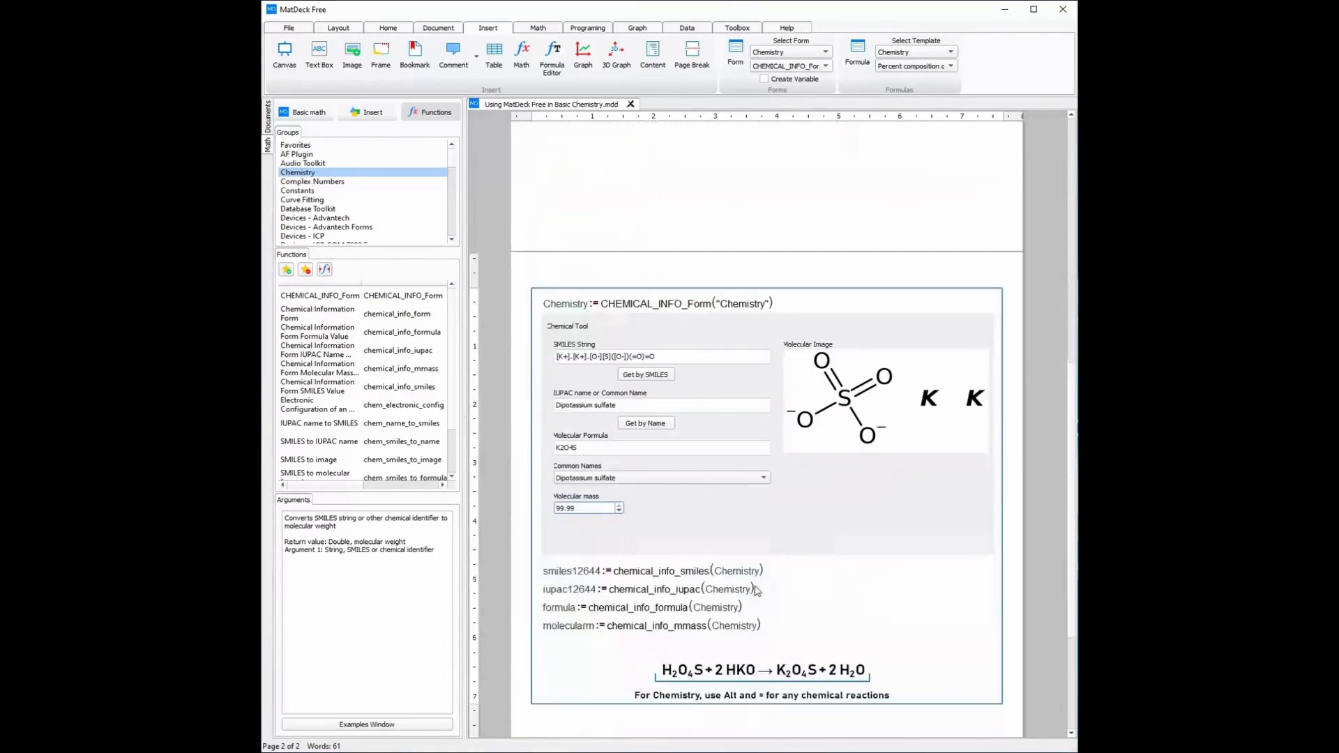
scroll(769, 593, down, 2)
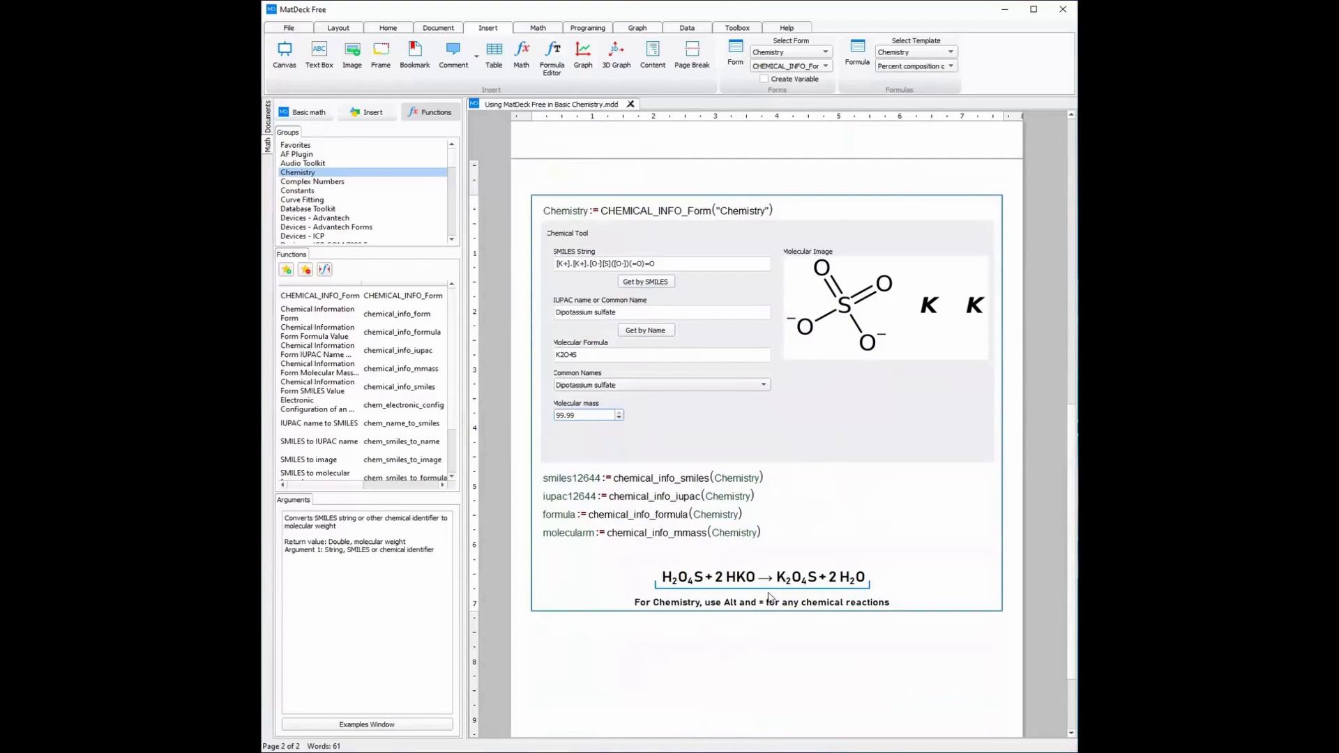